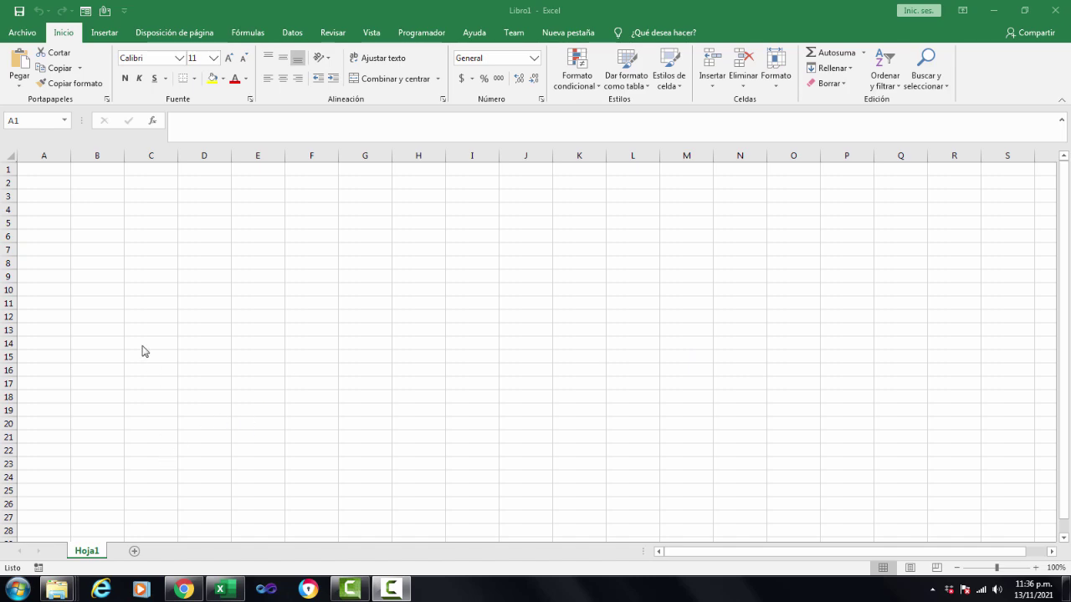
Step: Enter the headers Numero in A1 and Nombre in B1
click(46, 169)
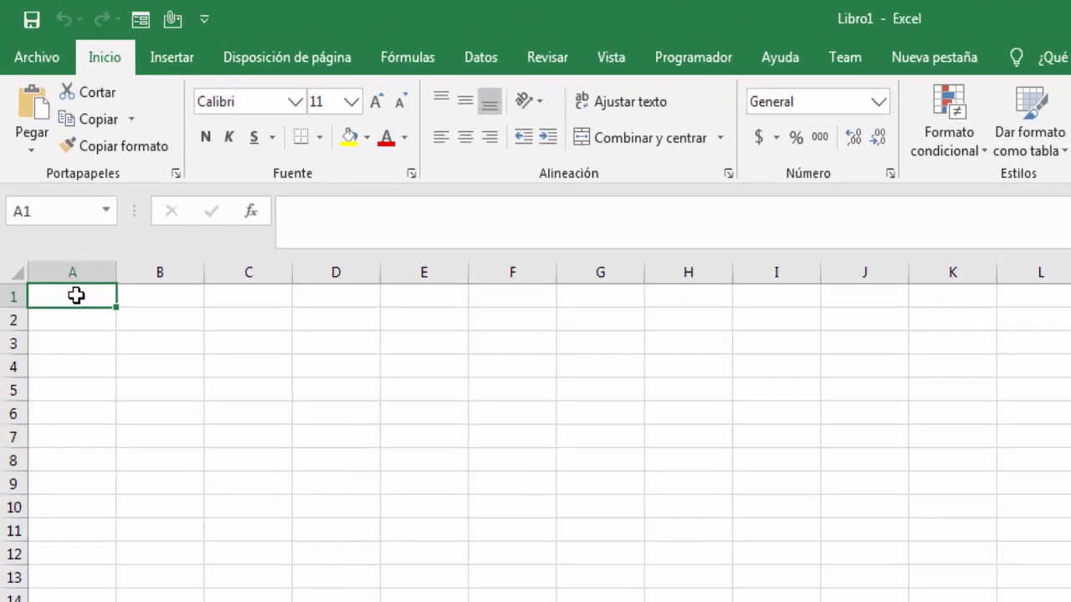
text(N)
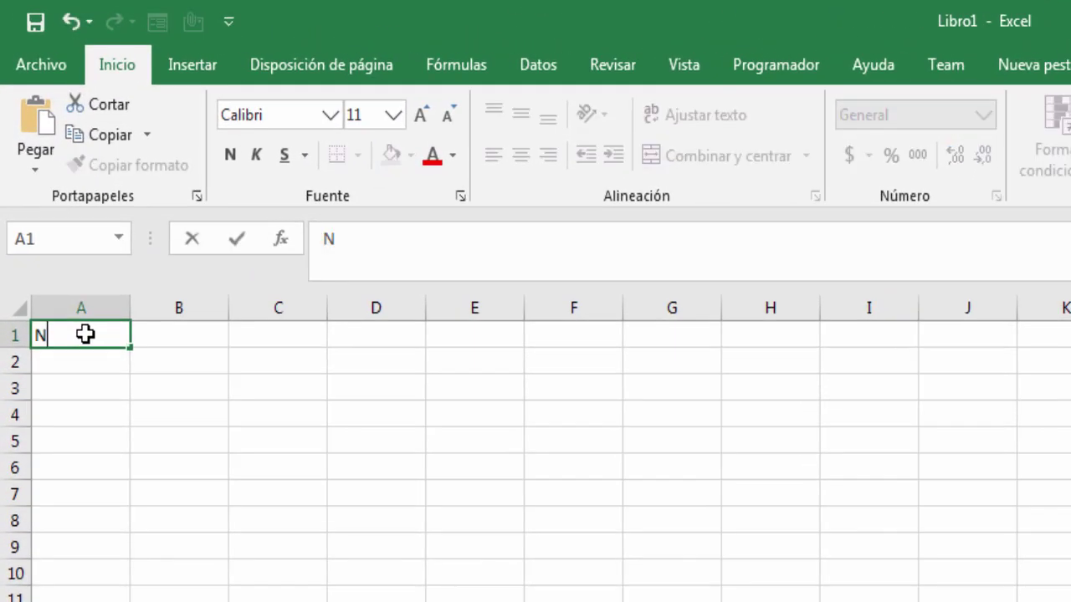
text(umero)
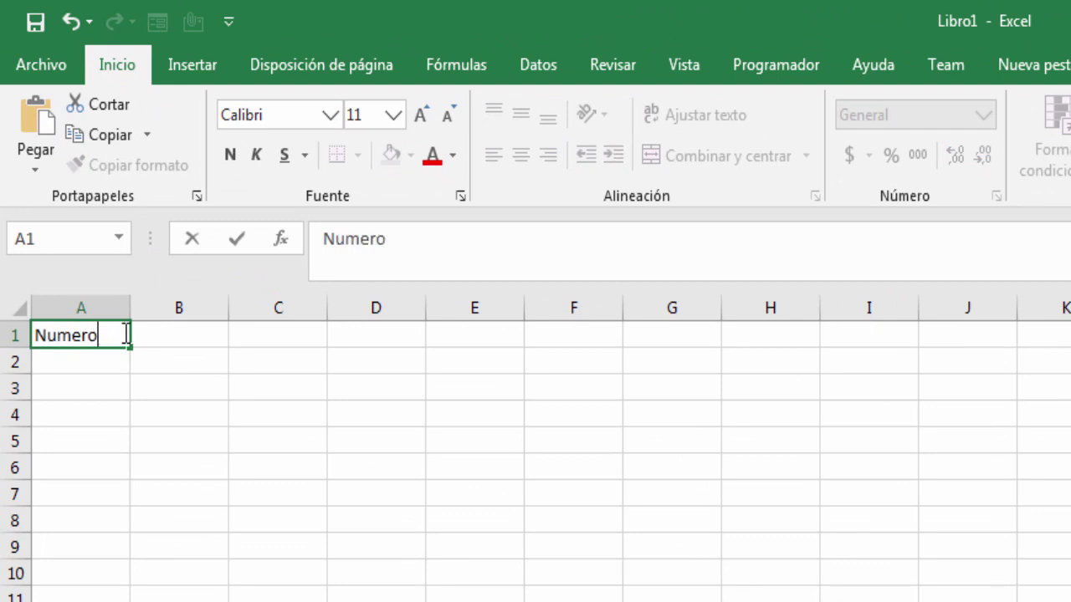
click(169, 336)
text(N)
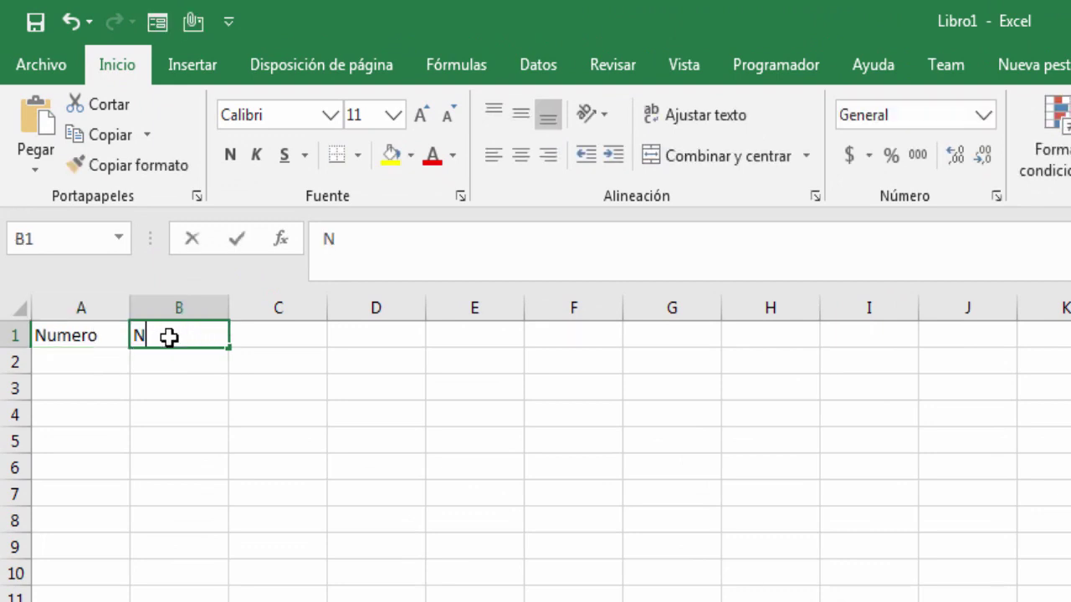
text(ombre)
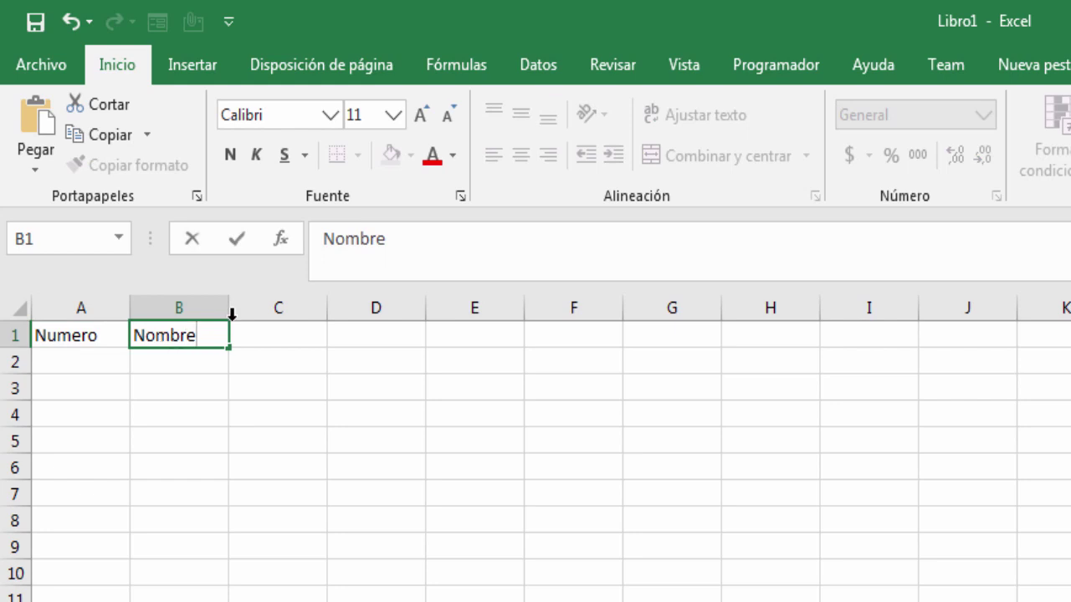
click(219, 370)
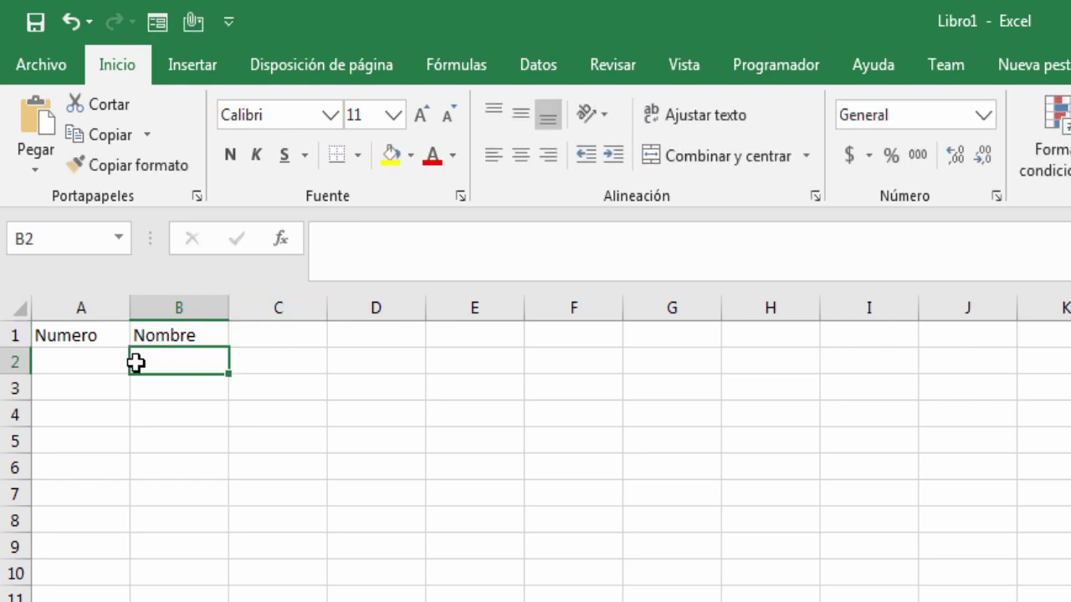
click(88, 343)
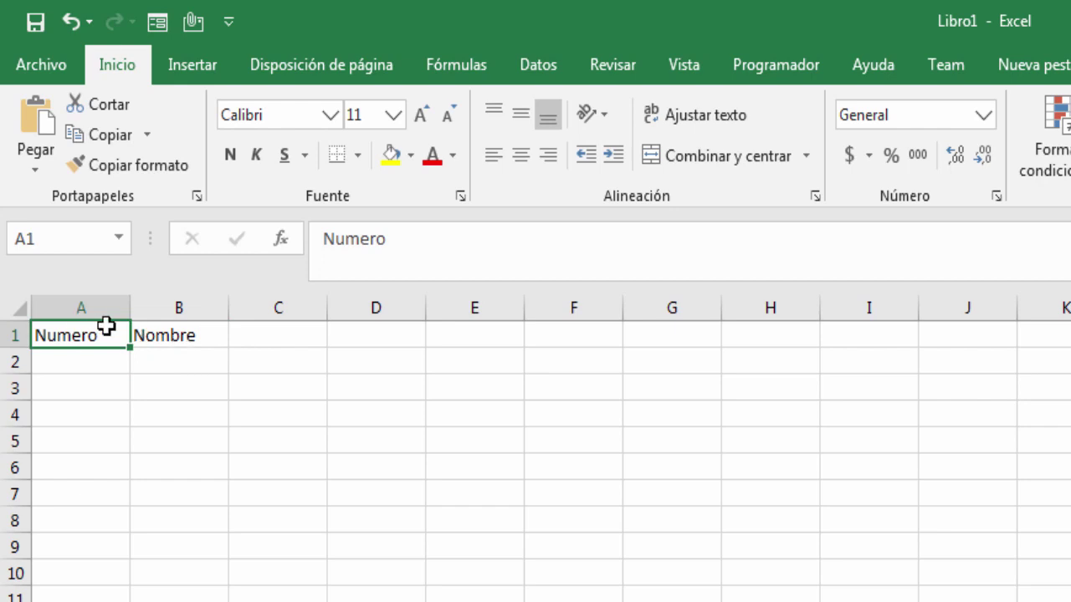
Step: Fill A2:A6 with the numbers 1, 2, 3, 4 and 5
click(91, 360)
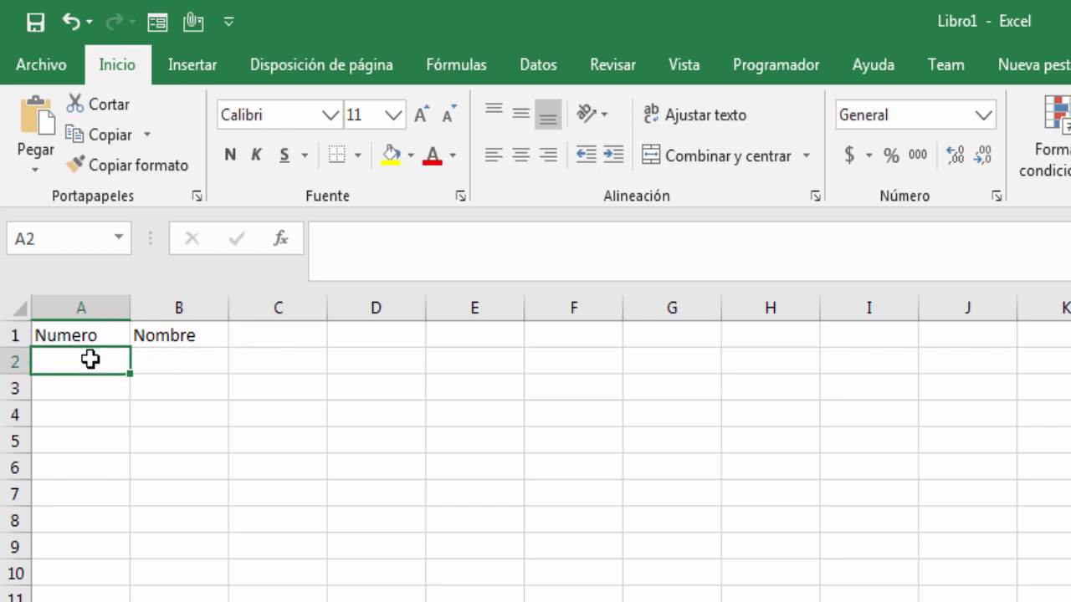
text(1)
key(Return)
text(2)
key(Return)
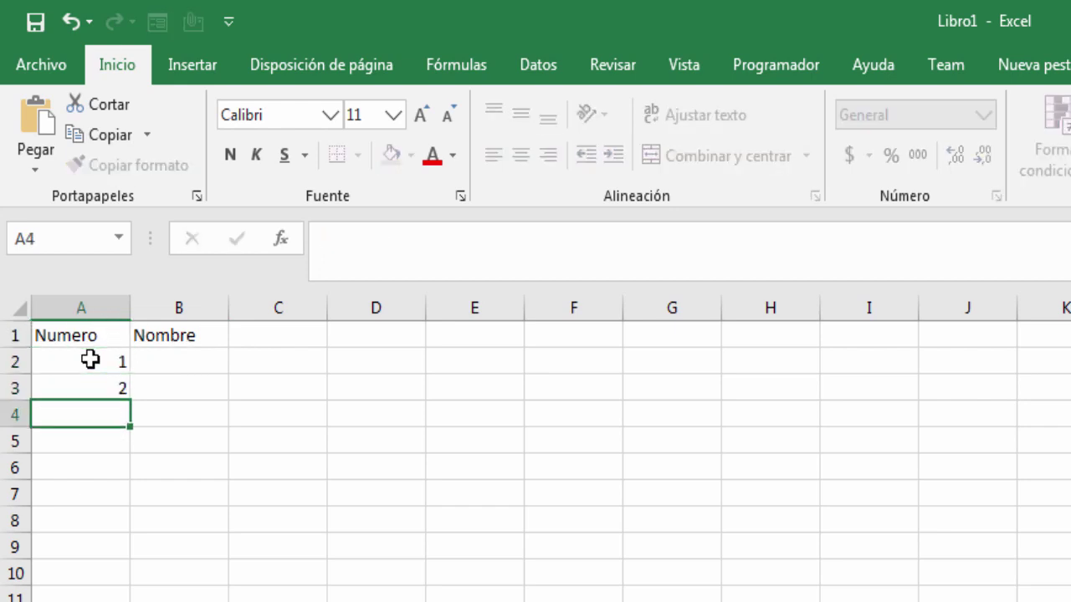
text(3)
key(Return)
text(4)
key(Return)
text(5)
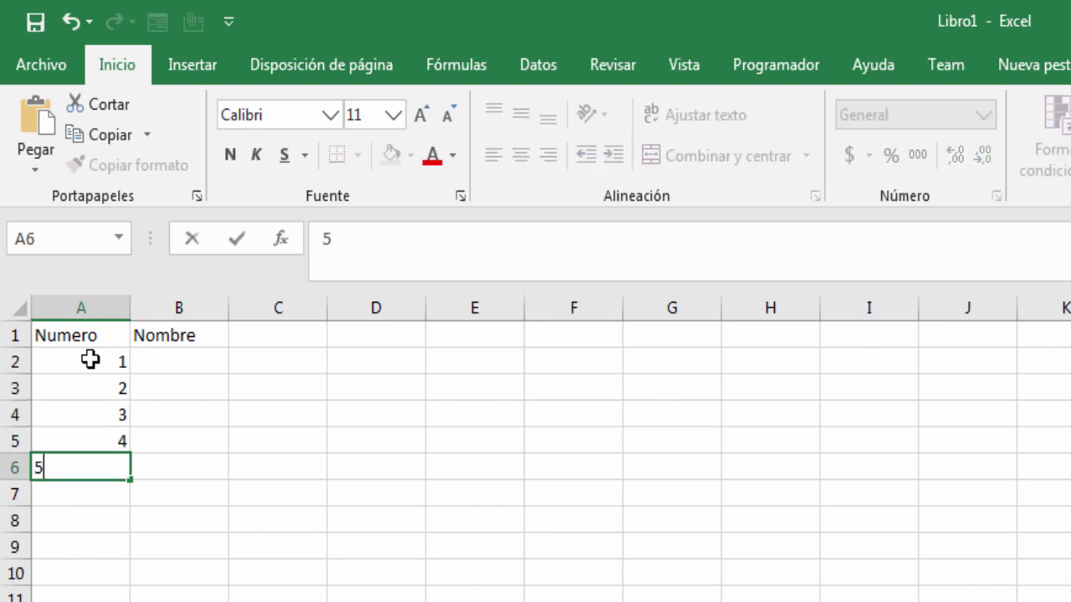
key(Return)
Step: Enter five first names down B2:B6
click(159, 365)
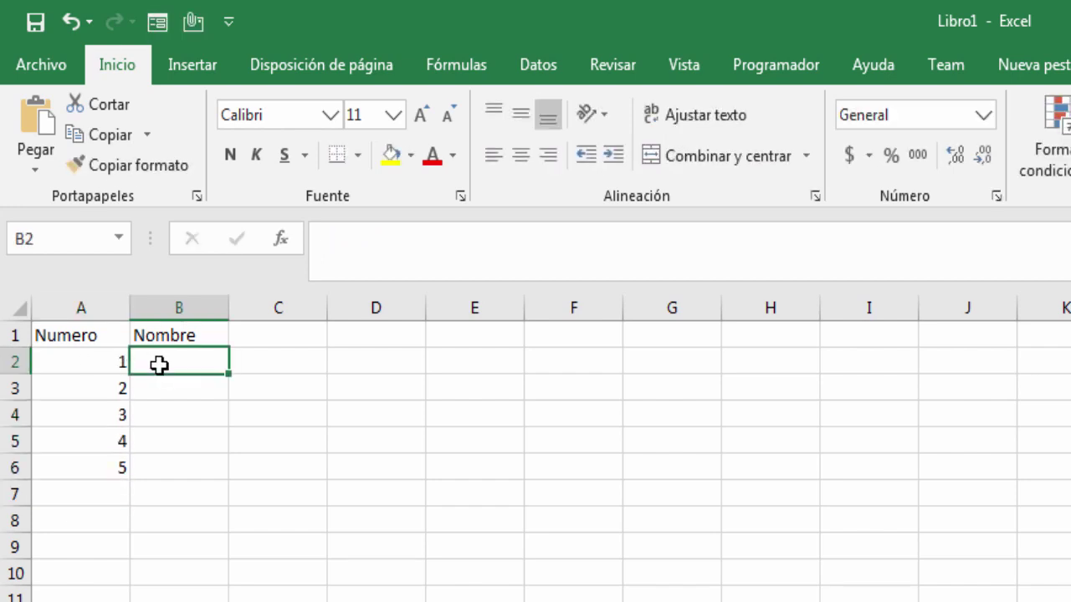
text(Paco)
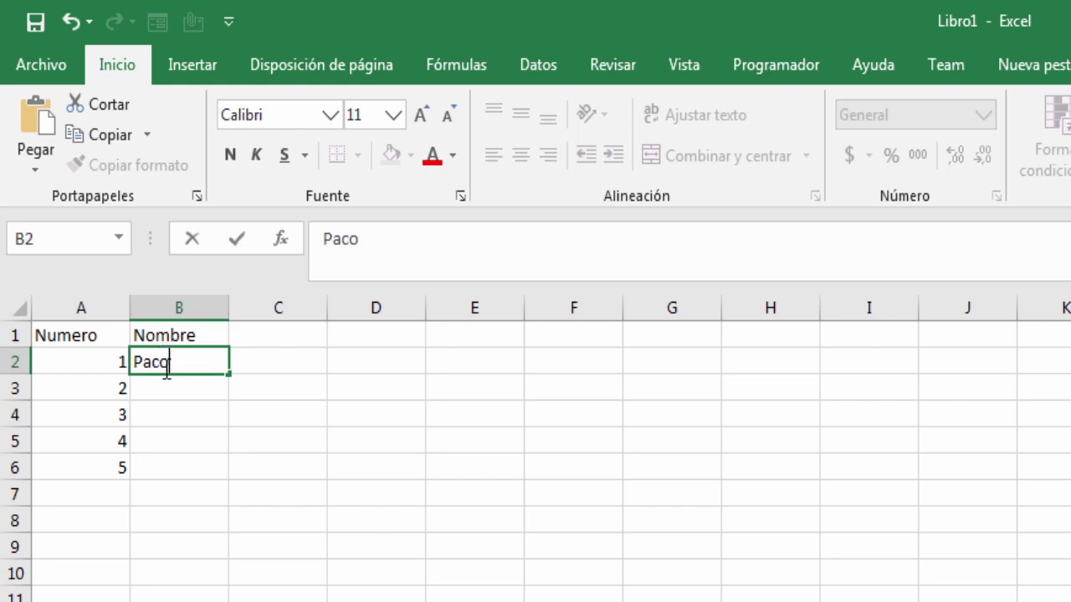
click(160, 389)
text(Pedr)
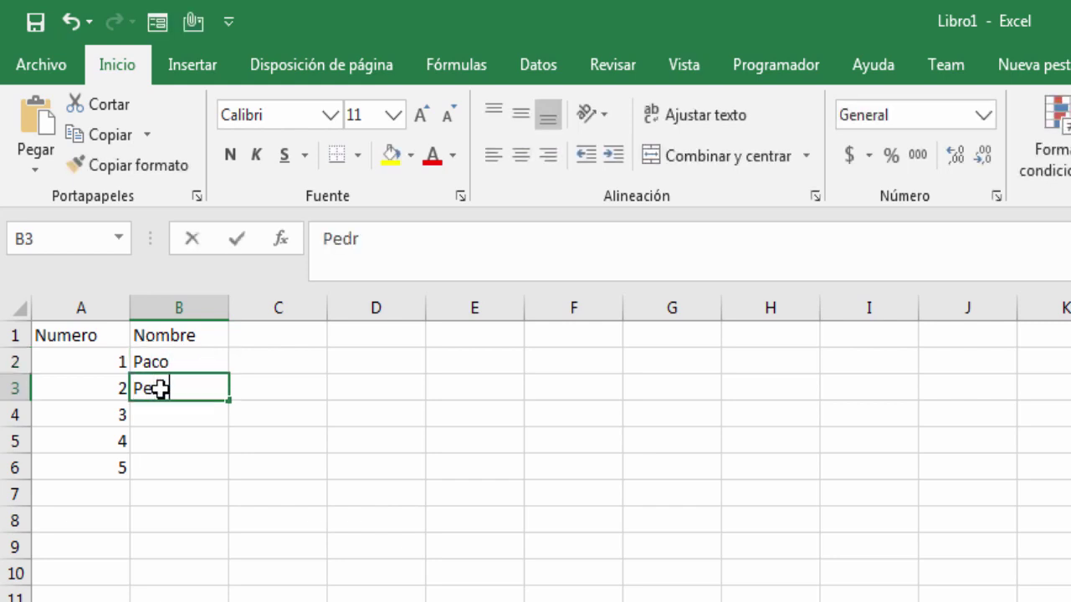
text(o)
click(160, 423)
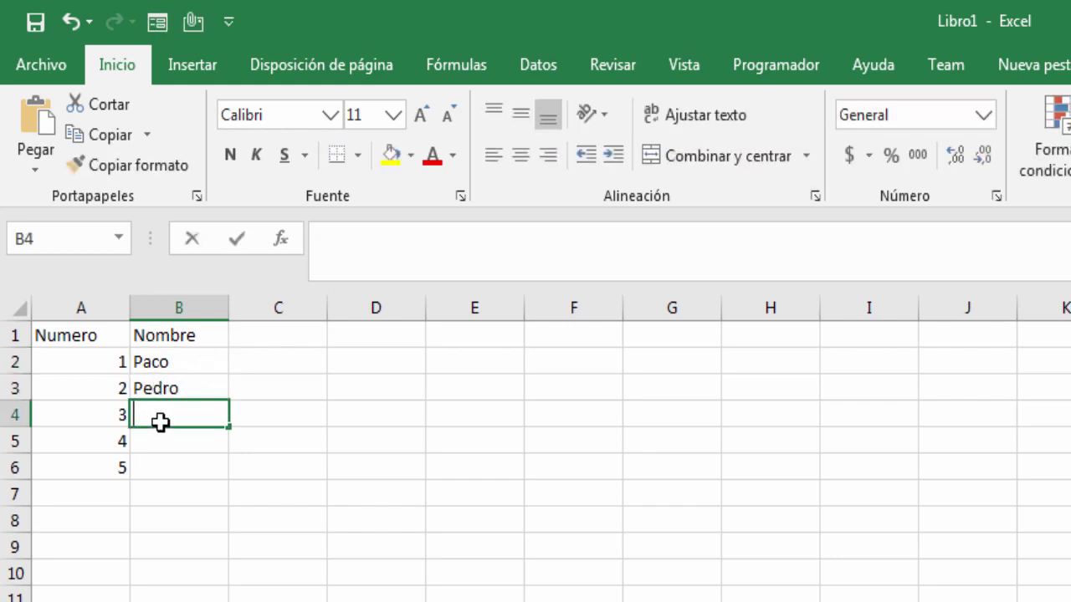
text(Juan)
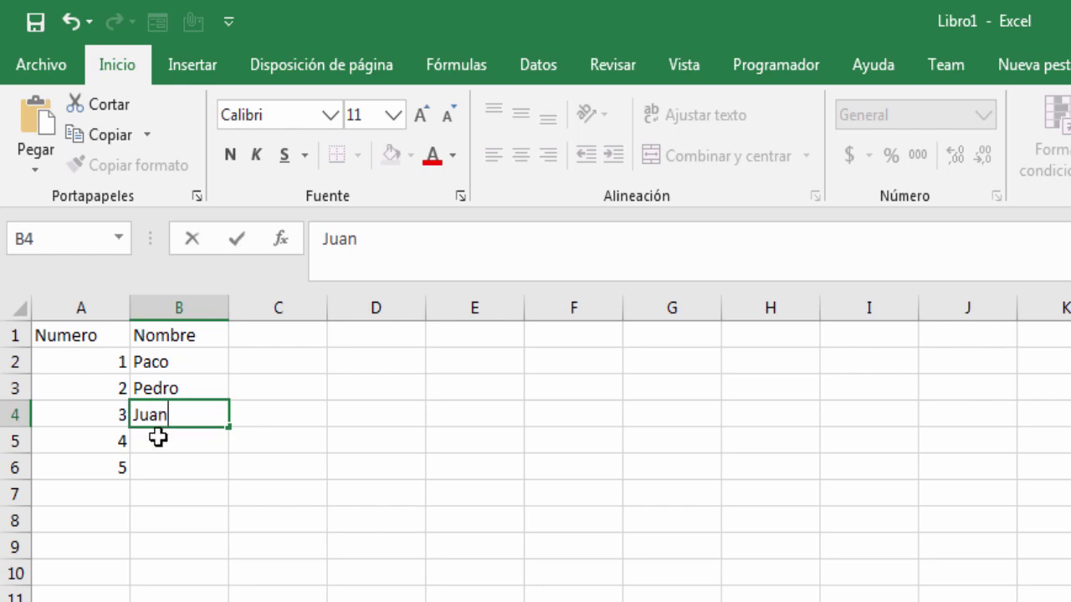
click(158, 438)
text(Oscar)
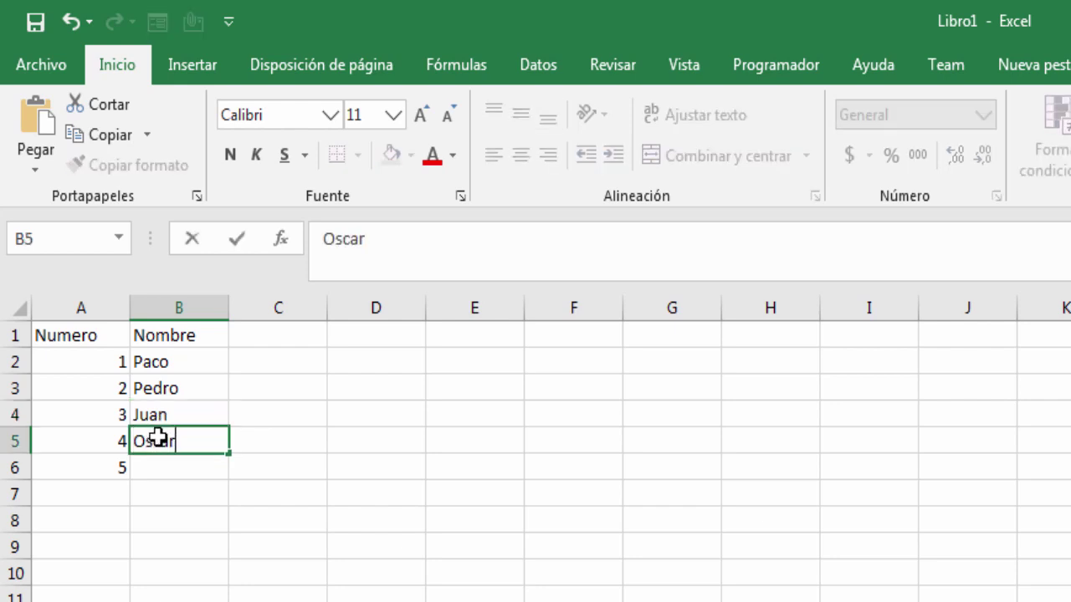
click(153, 461)
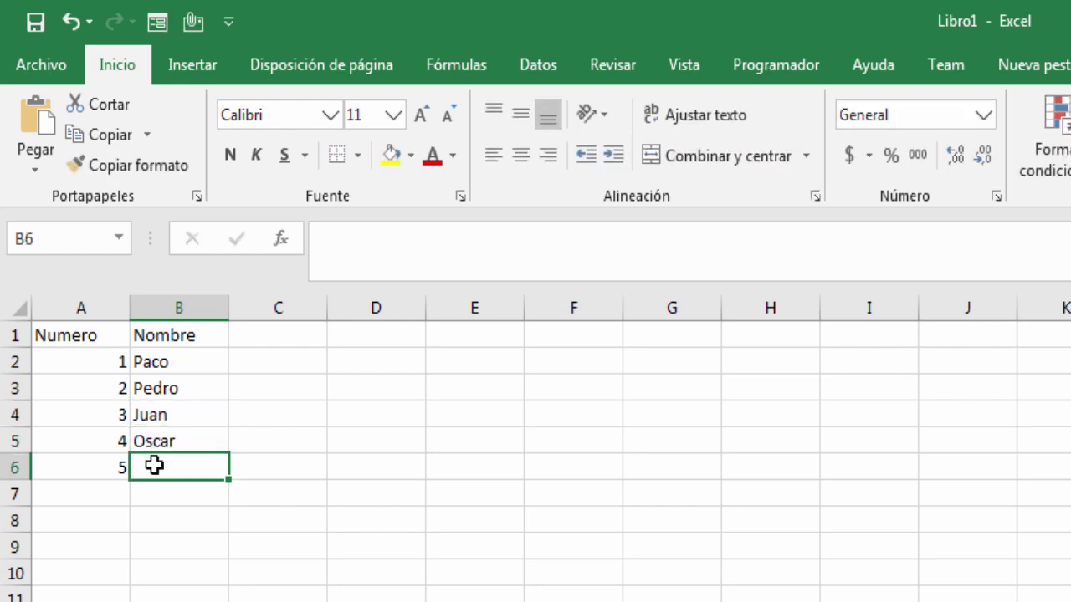
text(Maria)
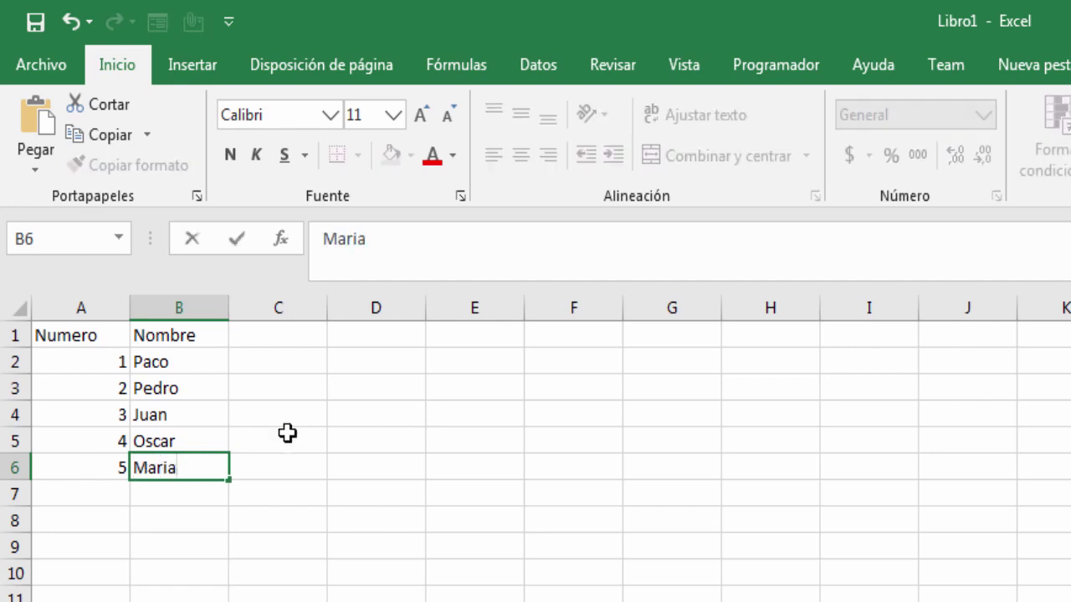
click(305, 428)
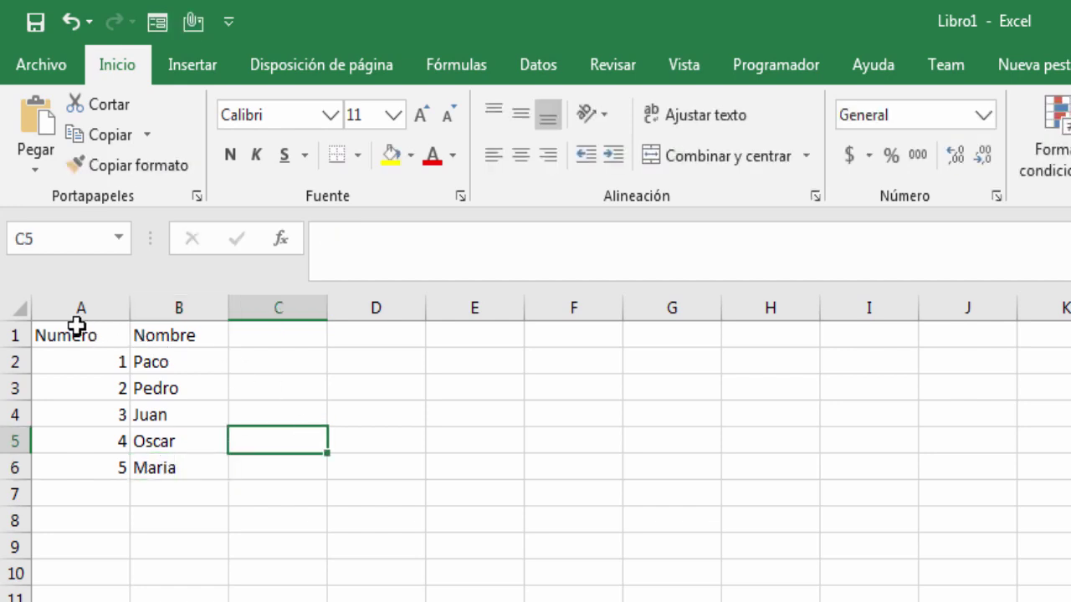
Step: Format A1:B6 as a blue-styled table with headers, producing Tabla1
mouse_move(59, 335)
mouse_down()
mouse_move(171, 425)
mouse_move(176, 463)
mouse_up()
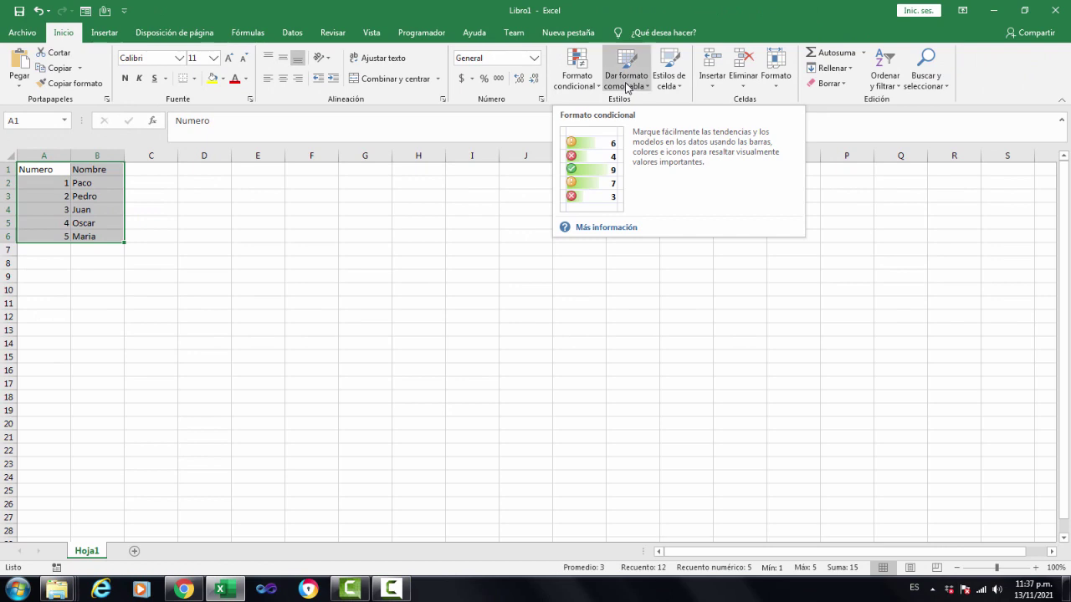
click(625, 77)
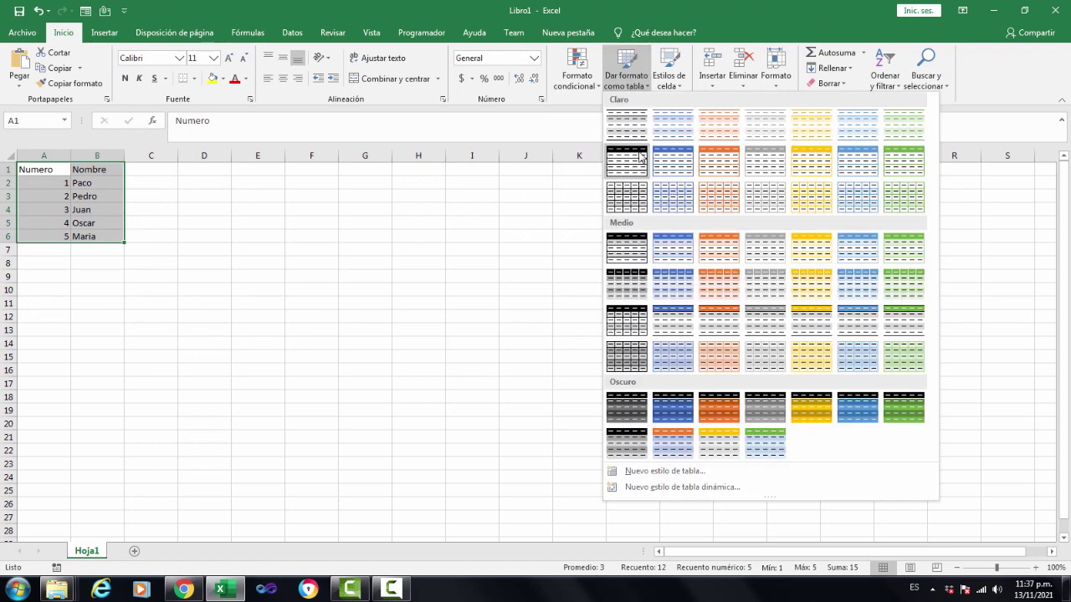
click(666, 159)
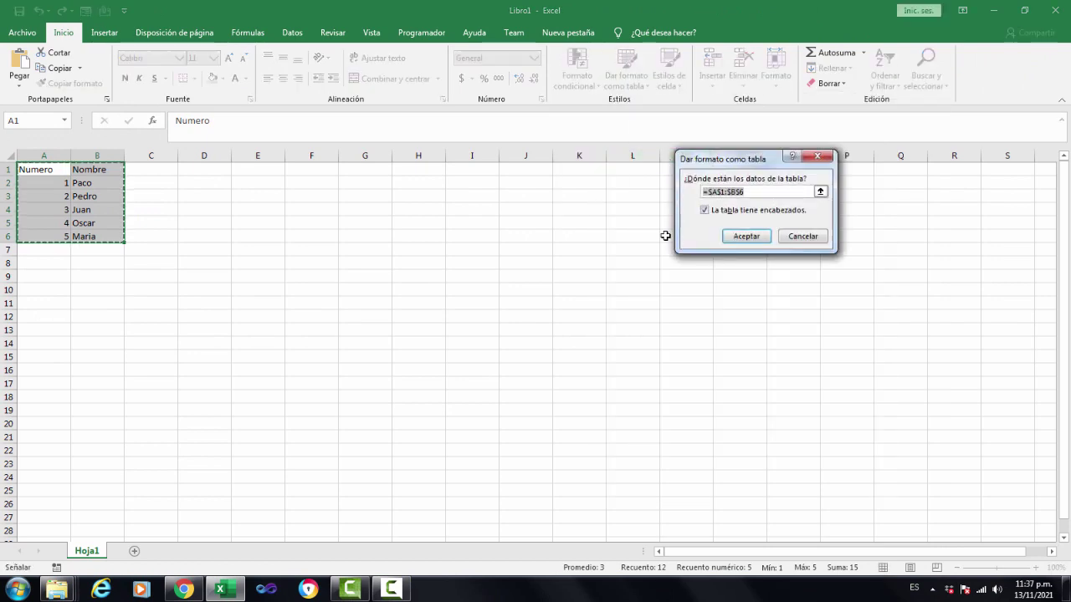
click(740, 239)
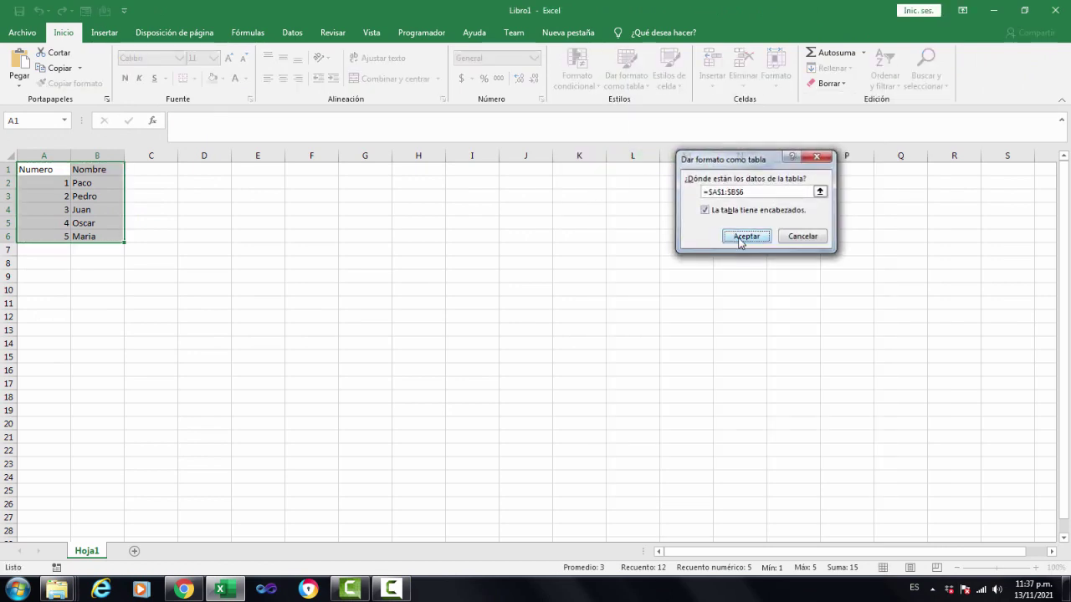
click(167, 262)
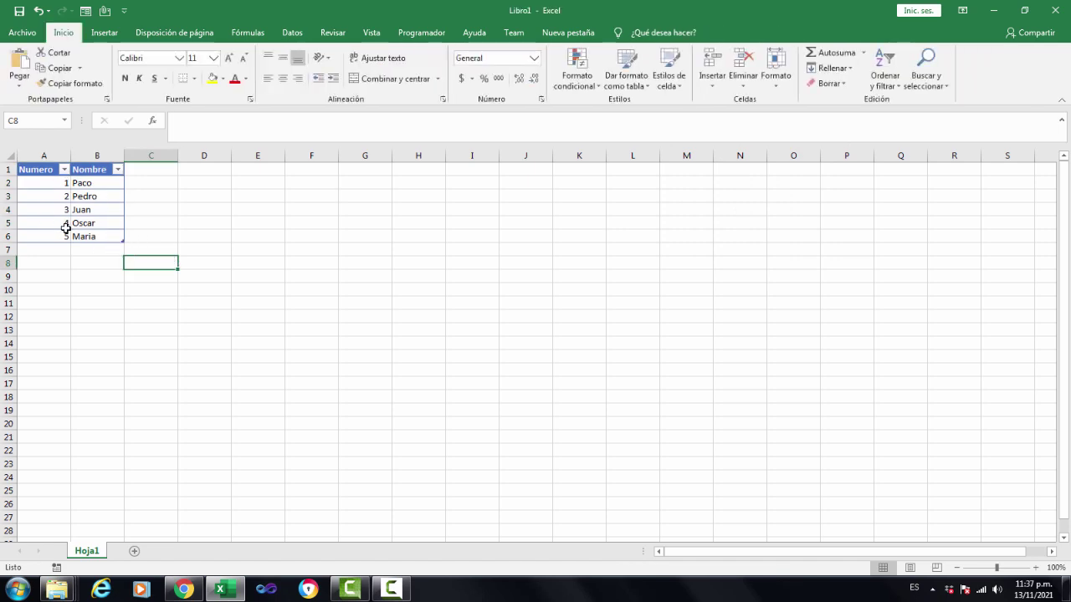
Step: Rename the first sheet to Tabla
double_click(92, 551)
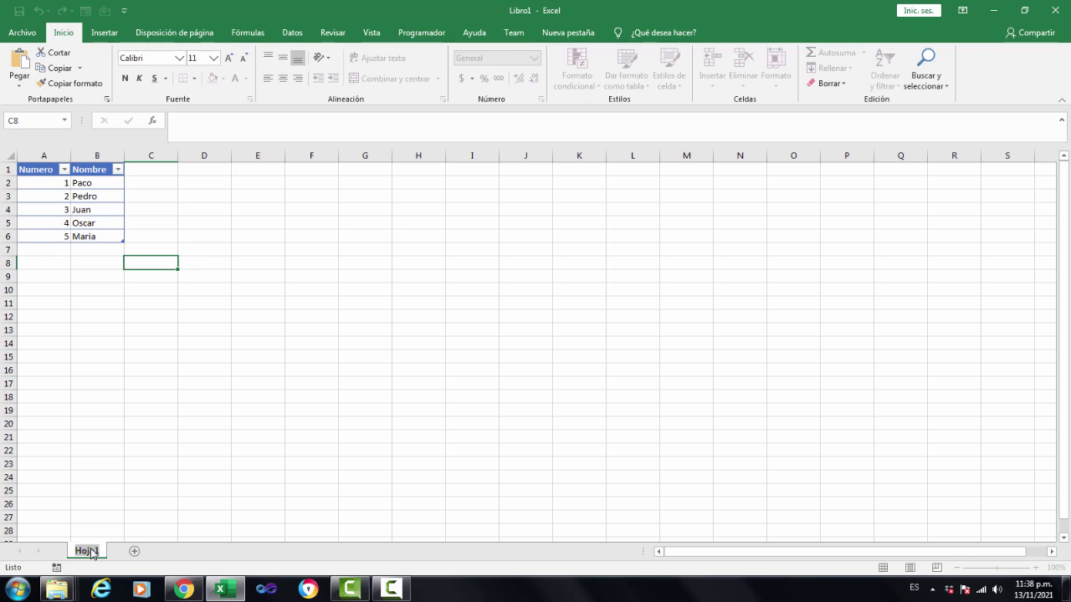
text(T)
text(abla)
click(115, 478)
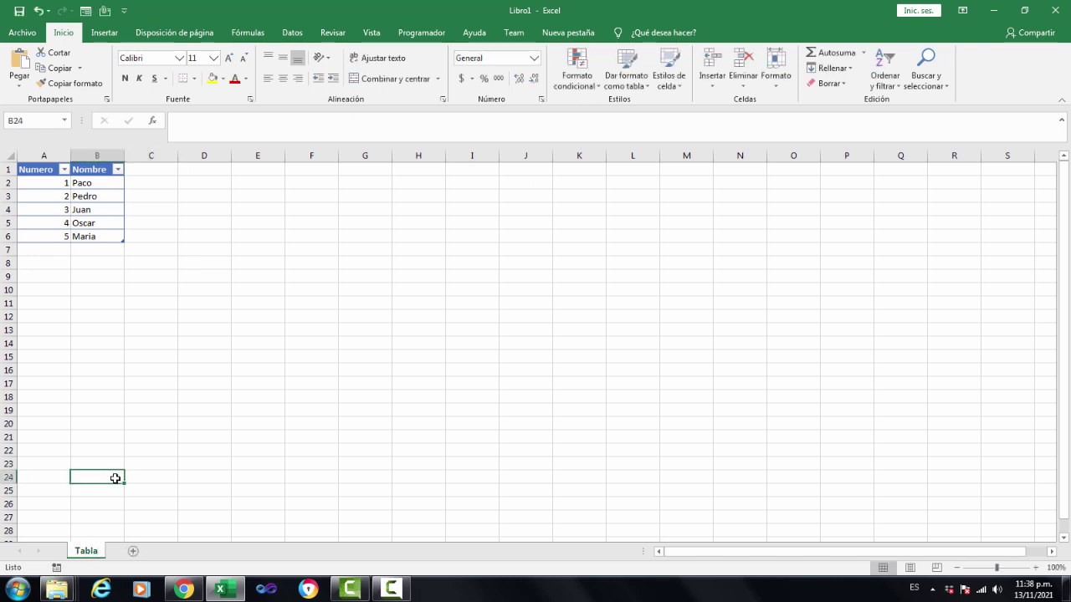
Step: Add a second sheet named Datos and open it
click(132, 557)
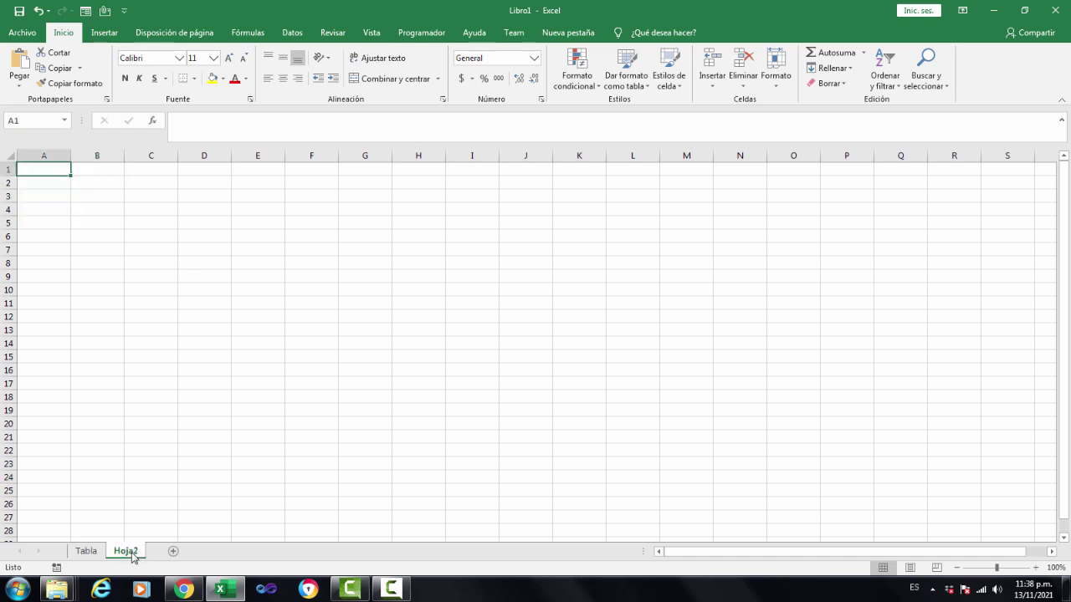
double_click(128, 551)
text(D)
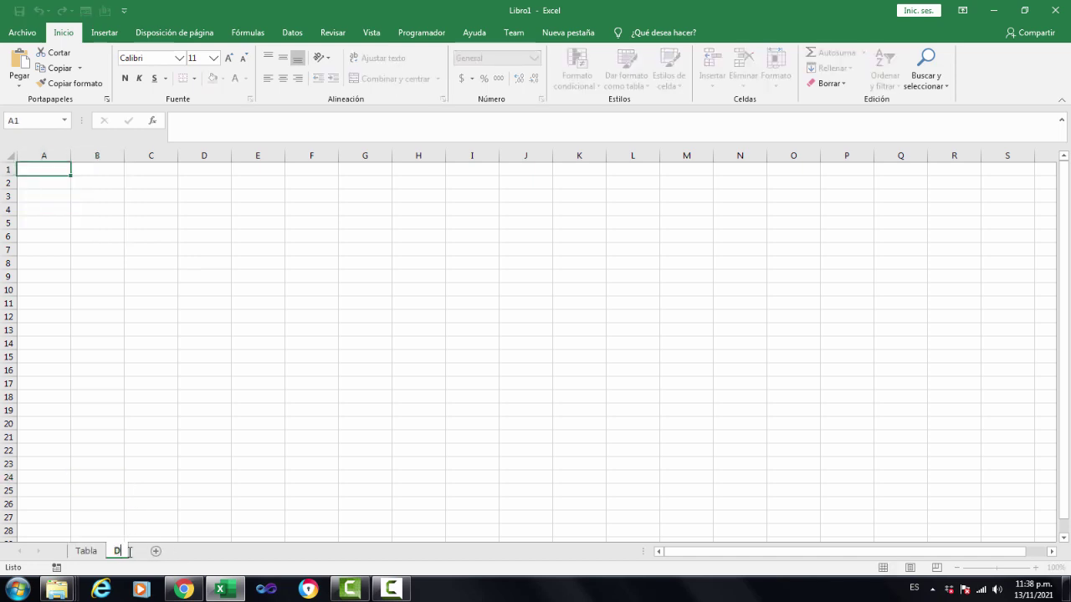
text(atos)
click(137, 491)
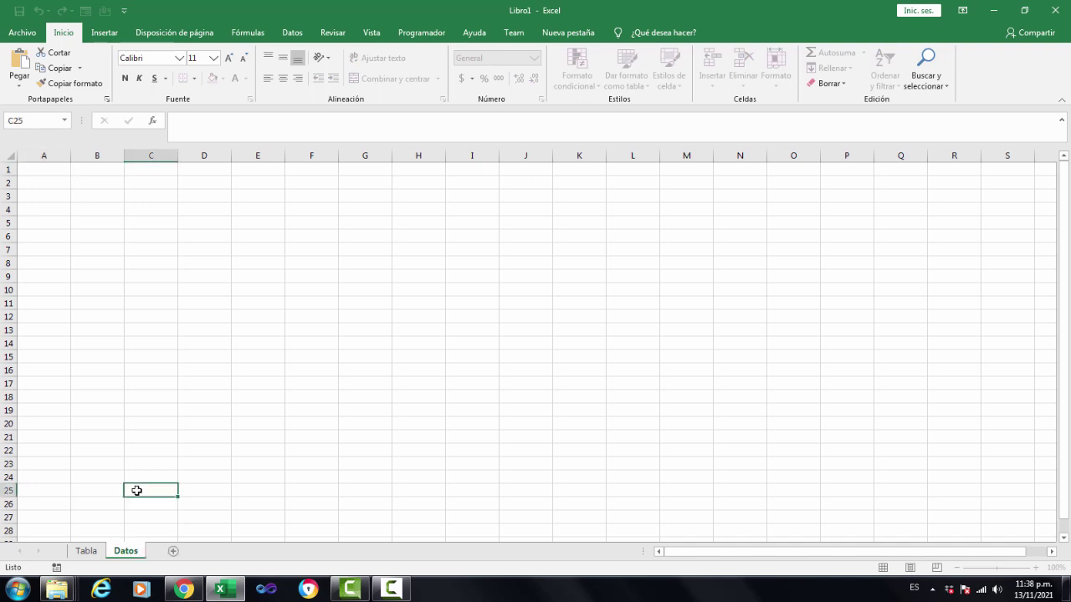
click(89, 554)
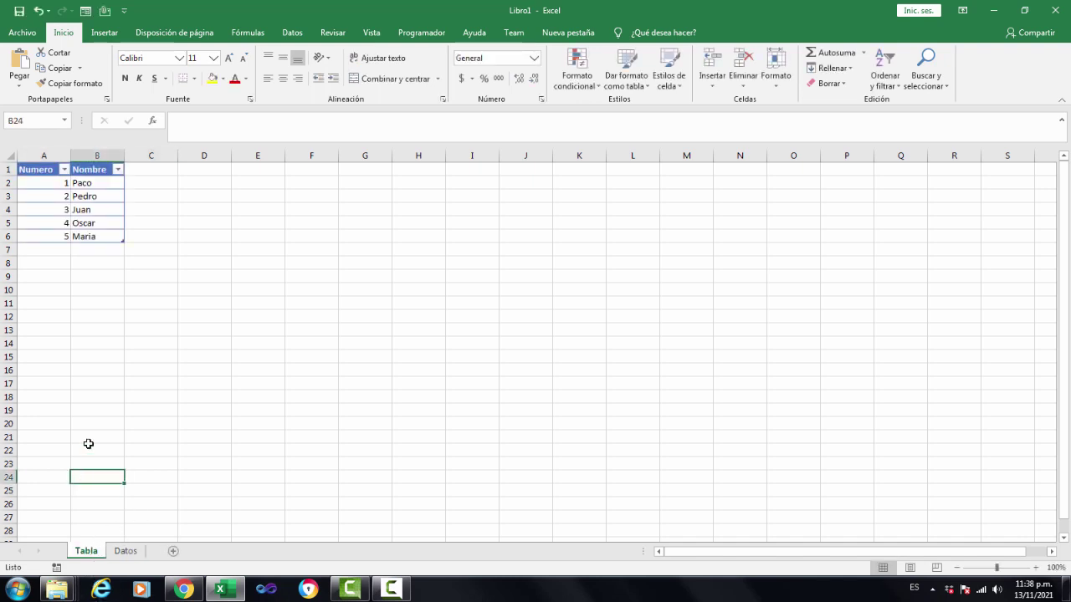
click(126, 552)
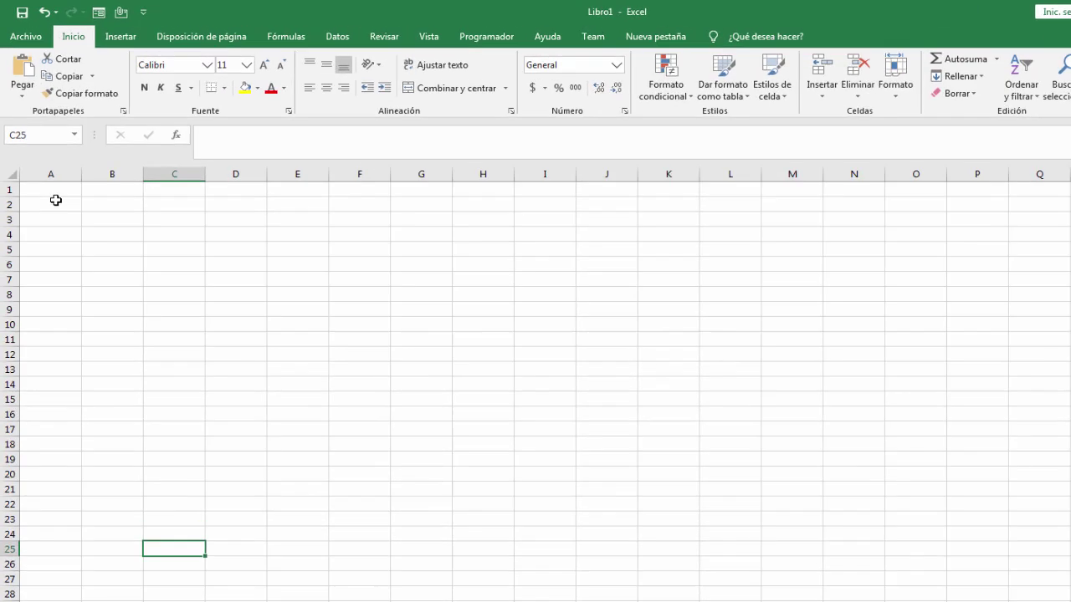
Step: Enter the label Numero in cell A2 of the Datos sheet
click(48, 180)
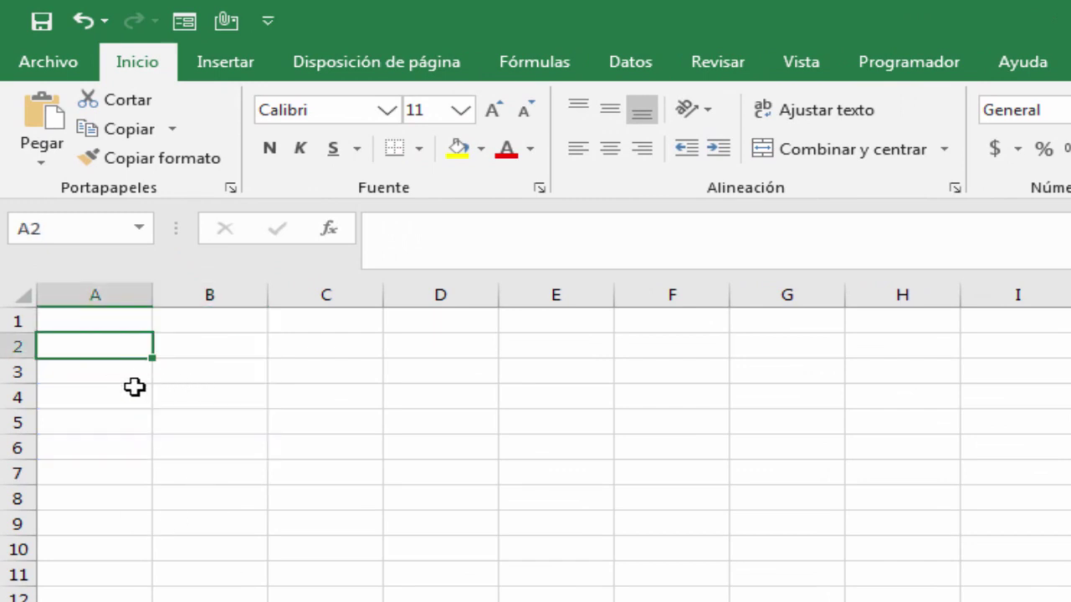
text(N)
text(umero)
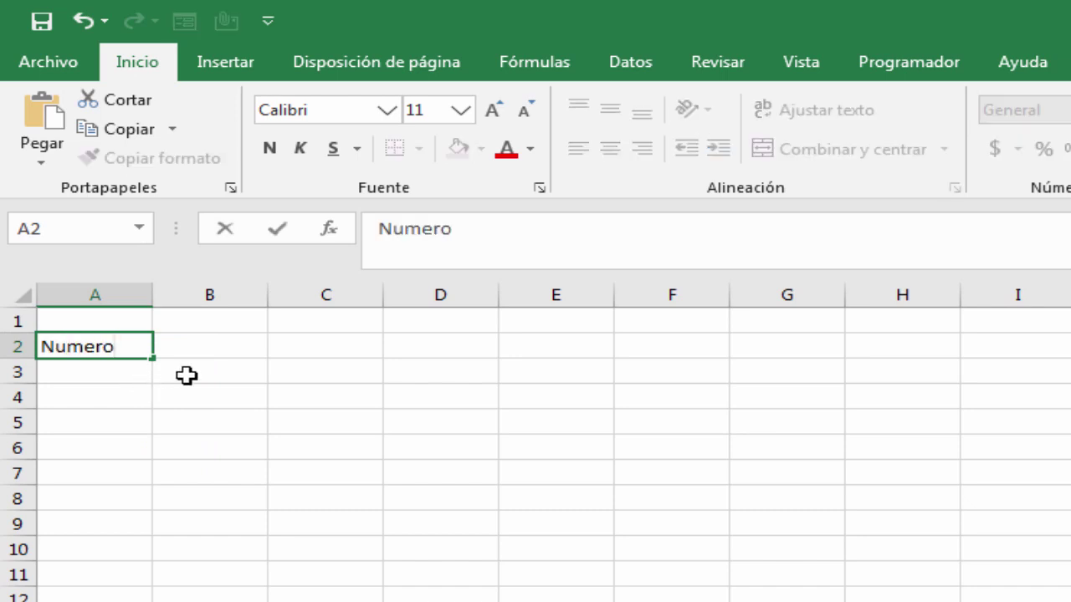
click(187, 375)
click(206, 344)
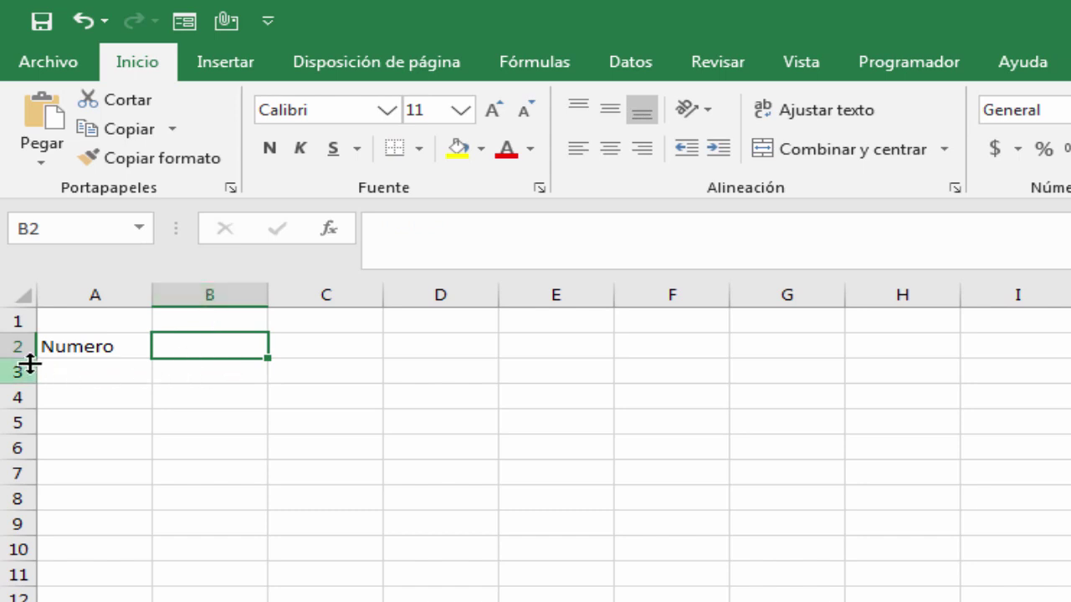
Step: Make row 2 taller and column A wider, and centre Numero horizontally and vertically
drag(31, 358, 32, 388)
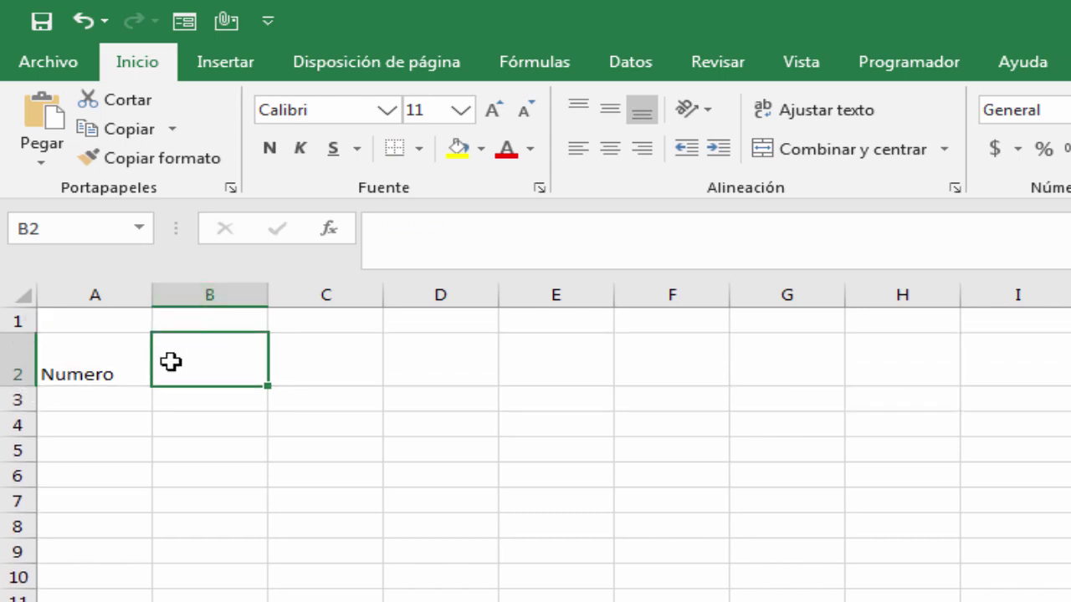
drag(150, 300, 173, 299)
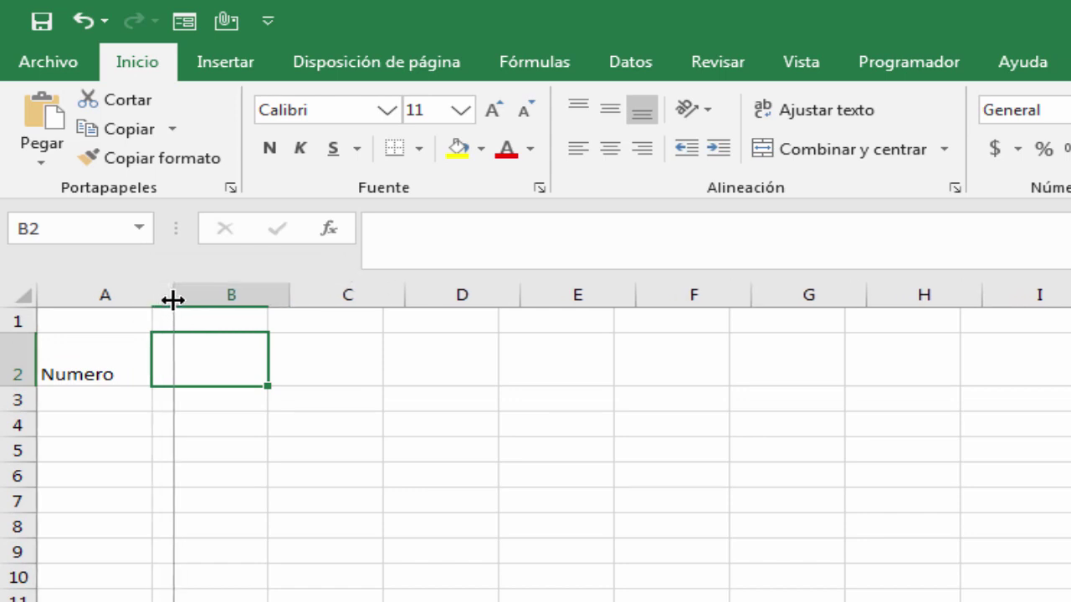
click(117, 360)
click(608, 149)
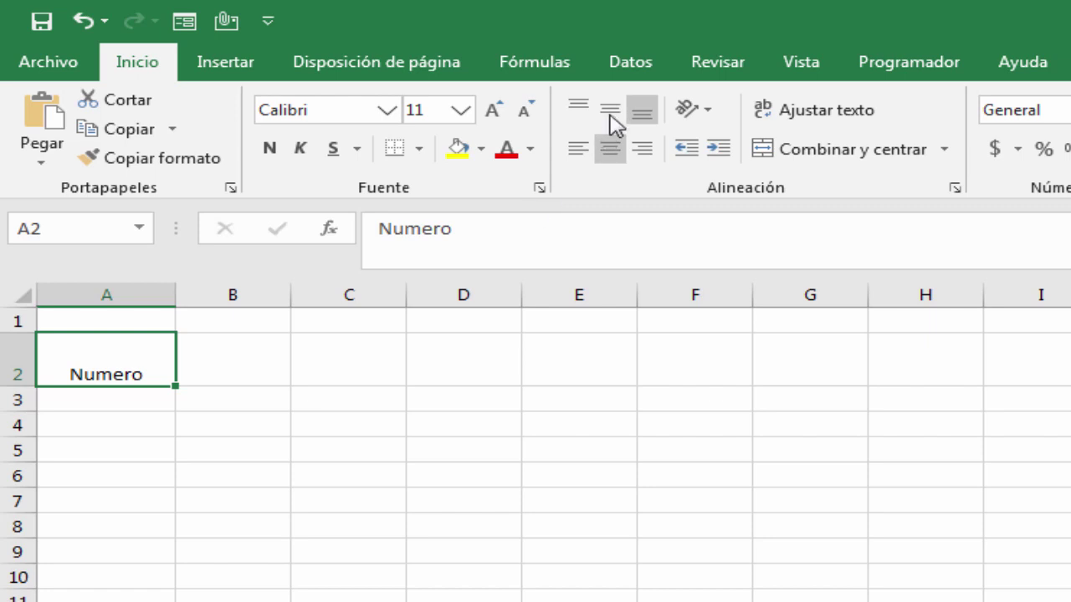
click(610, 110)
Step: Apply all borders to A2:B2
drag(145, 370, 230, 360)
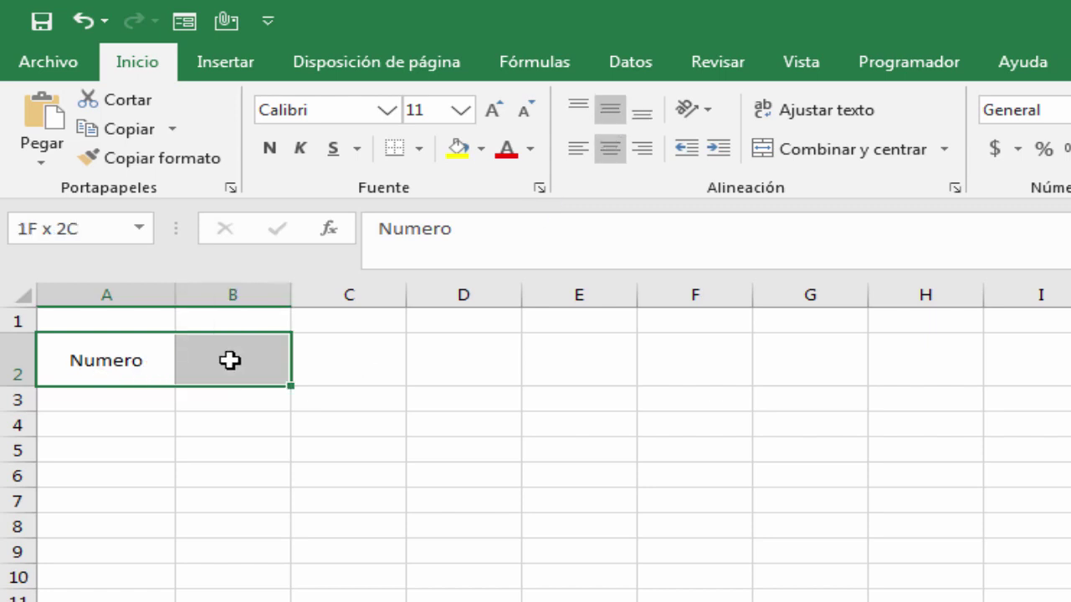
click(419, 151)
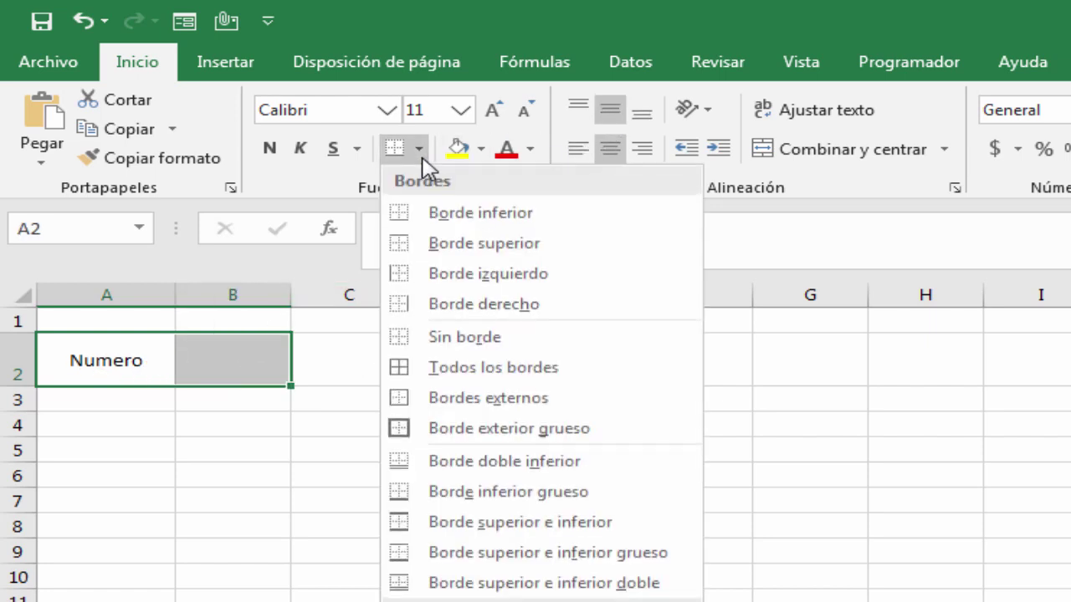
click(394, 370)
click(343, 445)
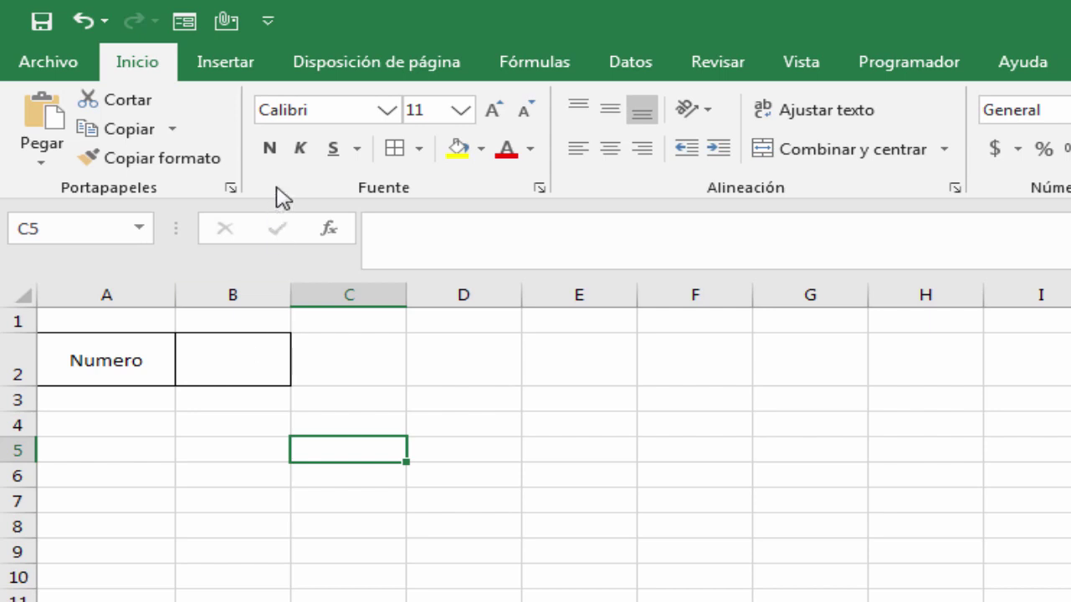
click(213, 59)
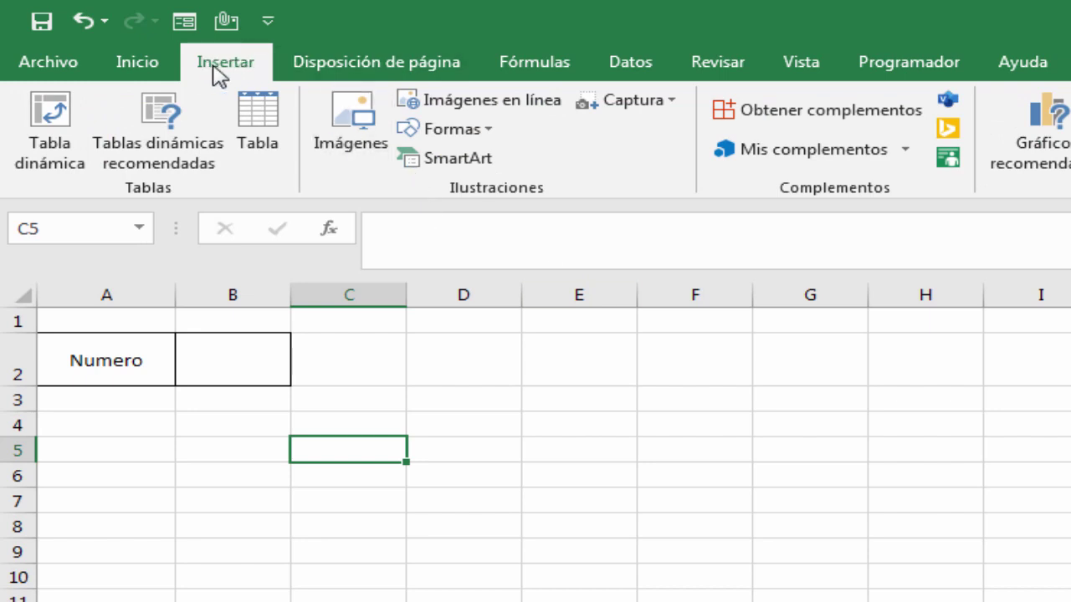
Step: Draw a rectangle shape spanning C2:D2
click(483, 132)
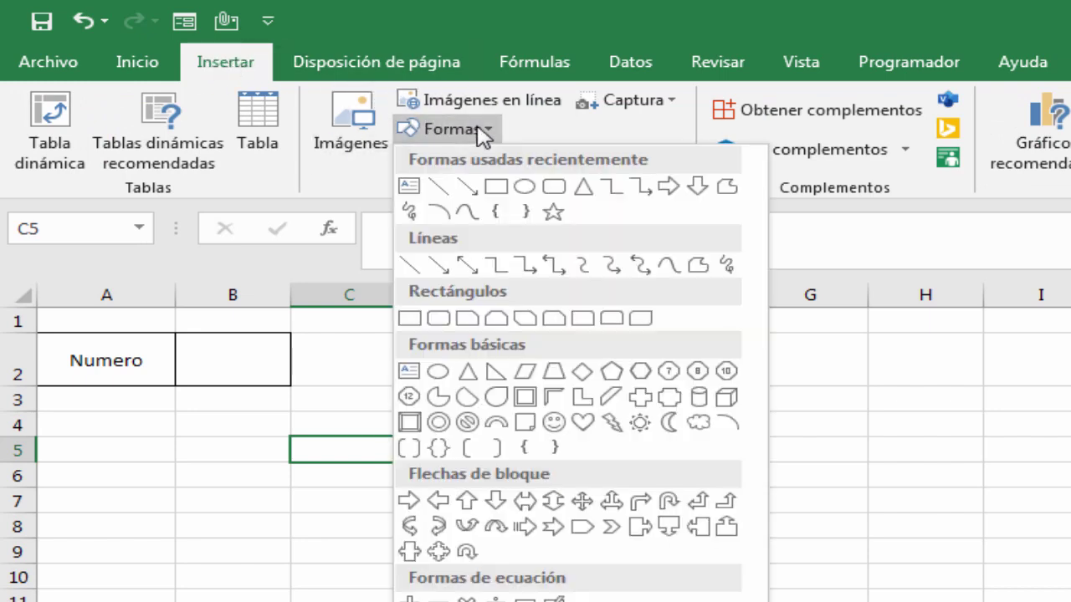
click(409, 319)
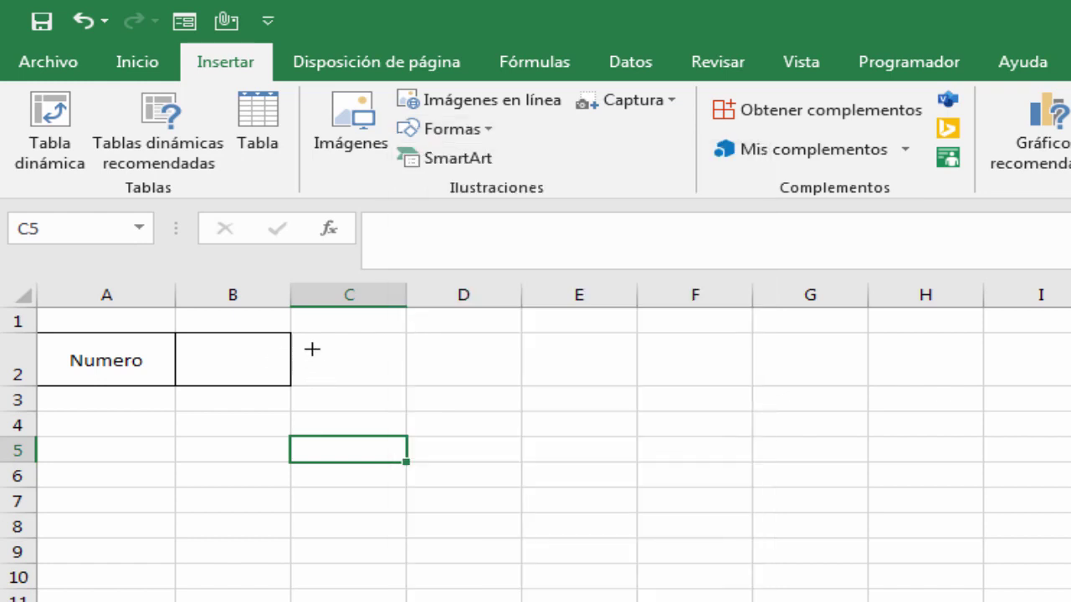
drag(311, 340, 462, 386)
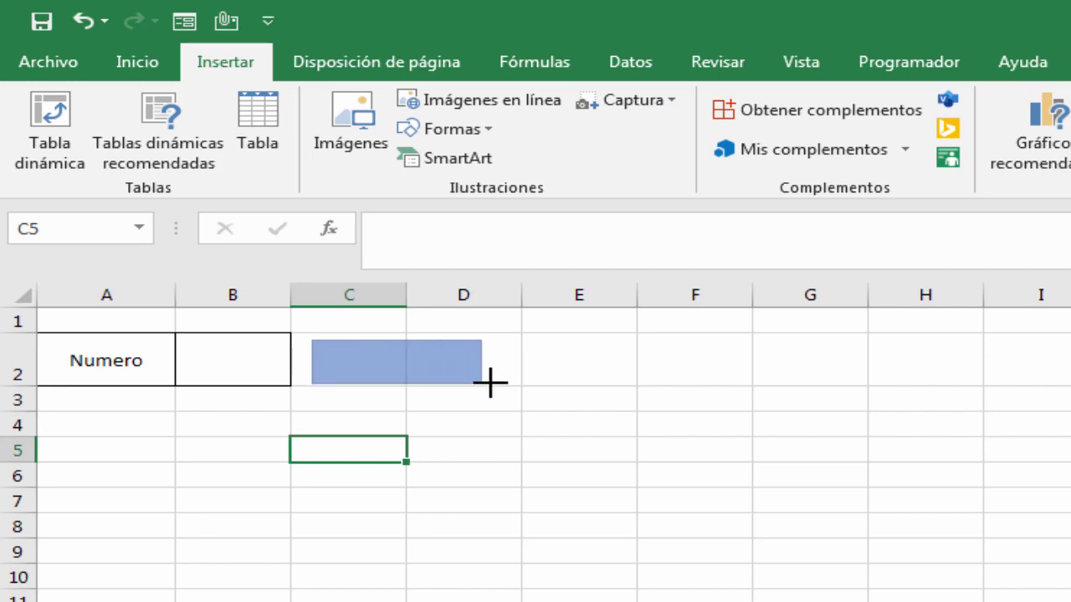
drag(461, 386, 518, 384)
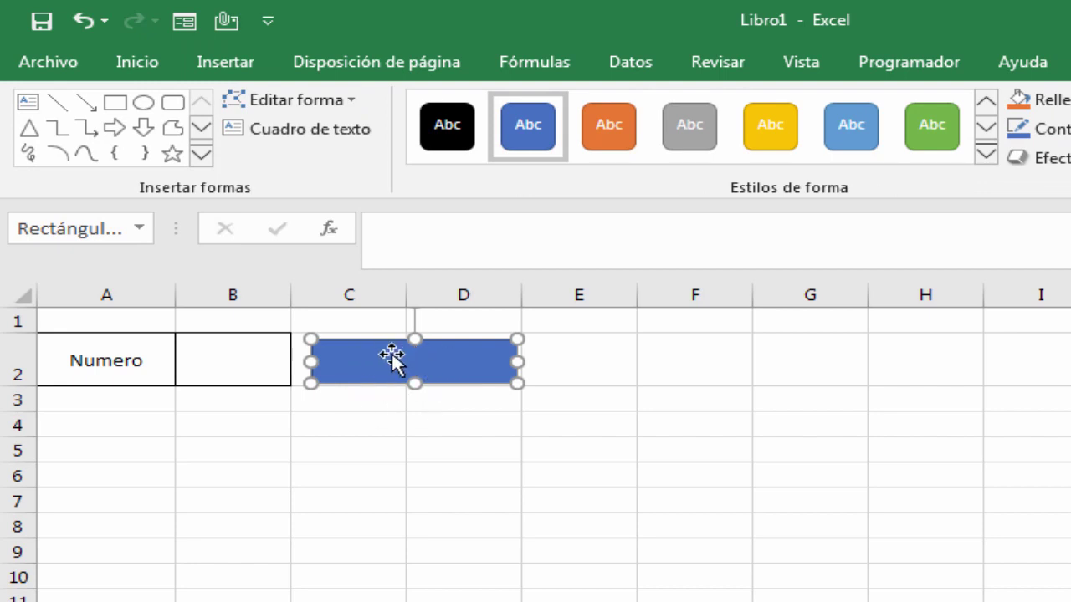
Step: Label the rectangle Eliminar and centre its text
text(Eli)
text(minar)
click(139, 64)
click(610, 148)
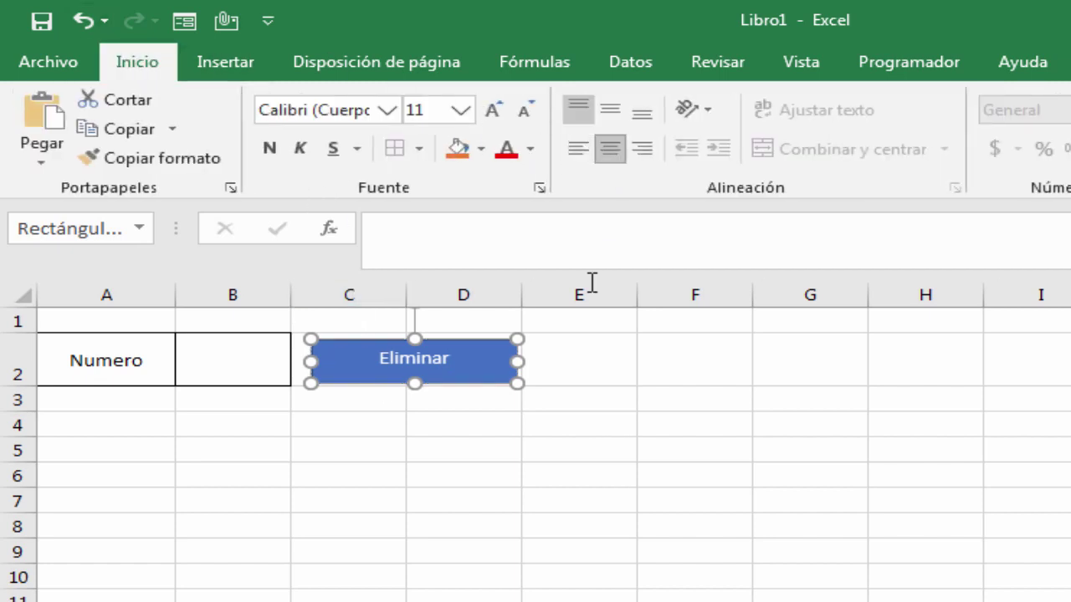
click(469, 482)
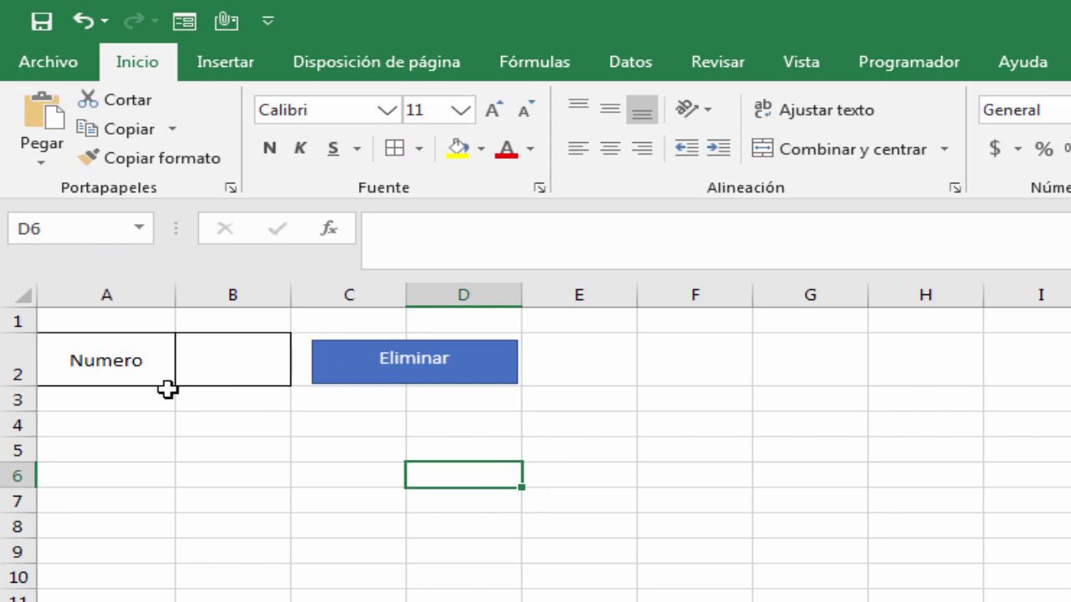
click(381, 362)
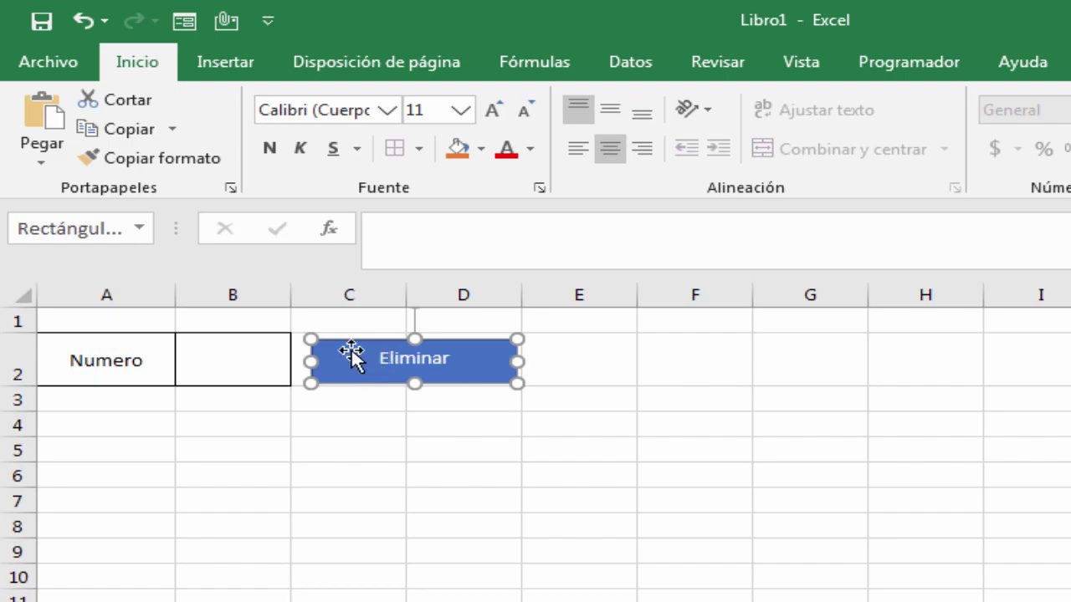
Step: Create a new macro assigned to the Eliminar shape
right_click(351, 358)
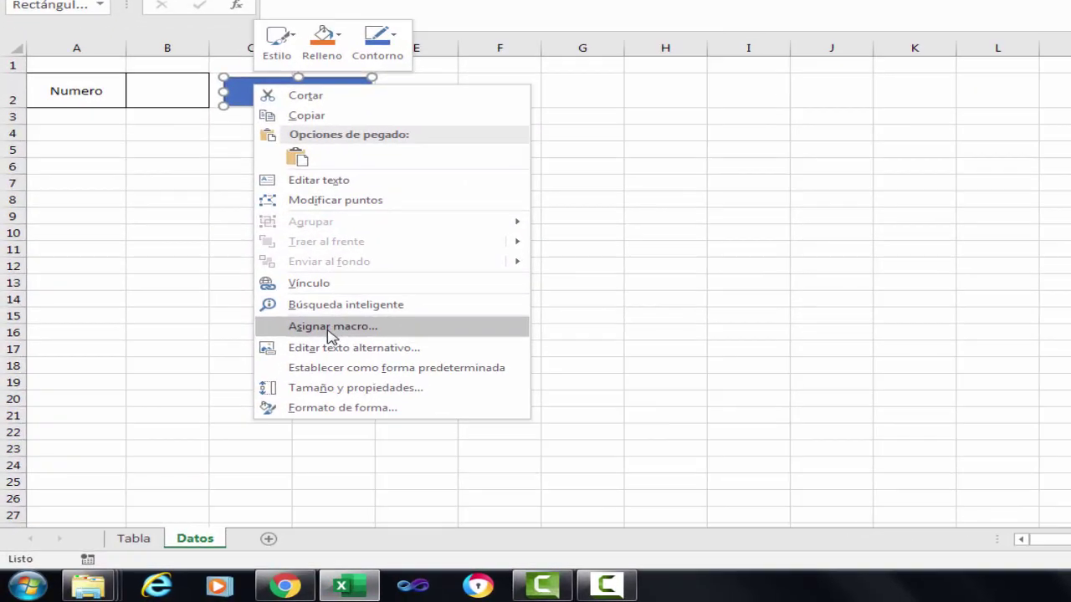
click(331, 327)
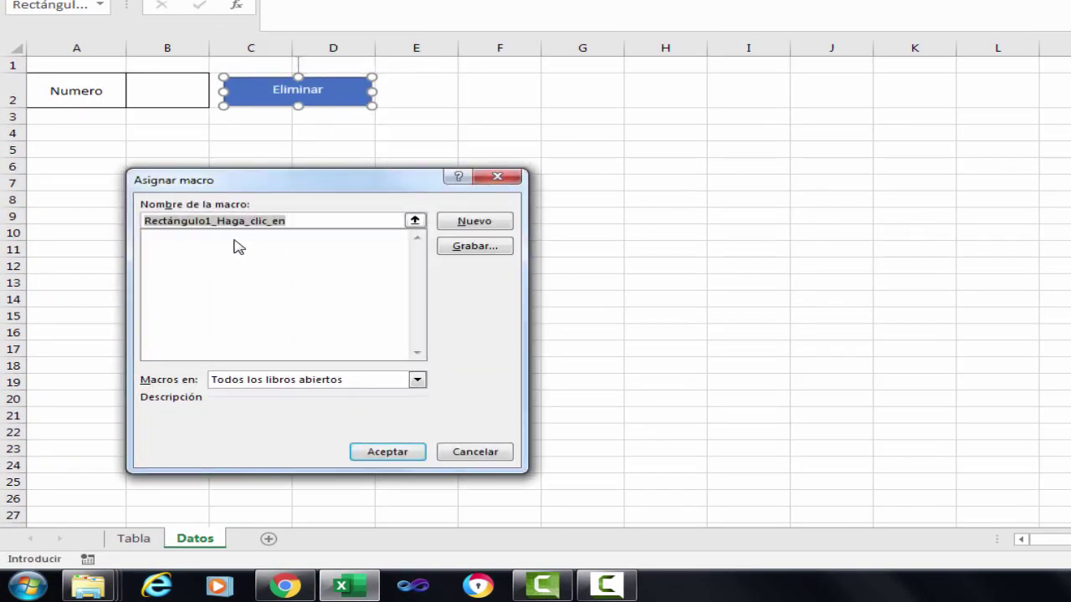
click(473, 221)
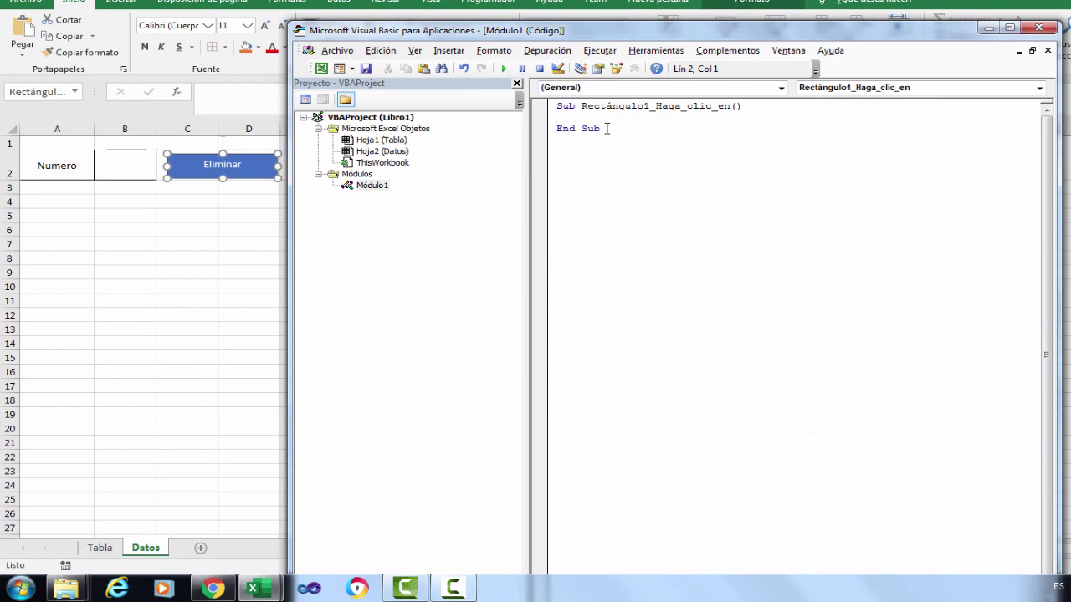
Step: Add the declaration Dim Celda As Range inside the new sub
key(Return)
key(Return)
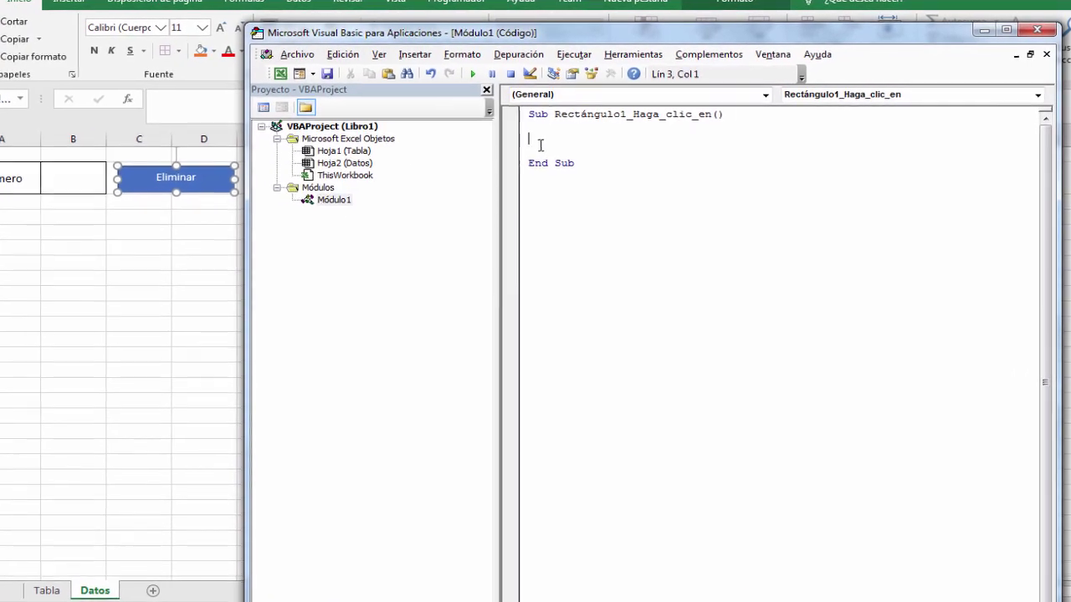
text(D)
text(im C)
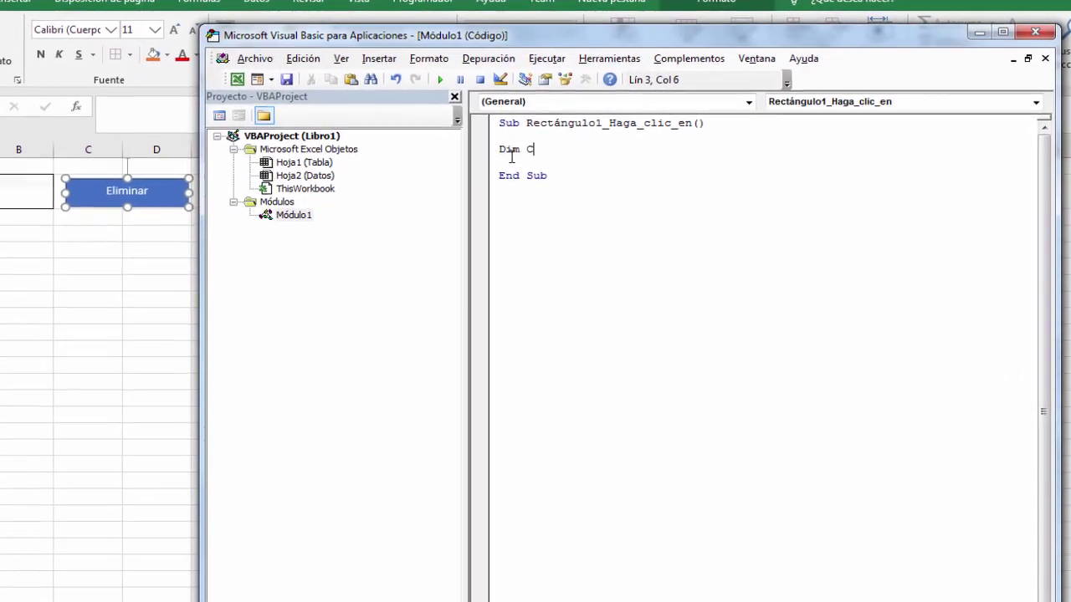
text(elda )
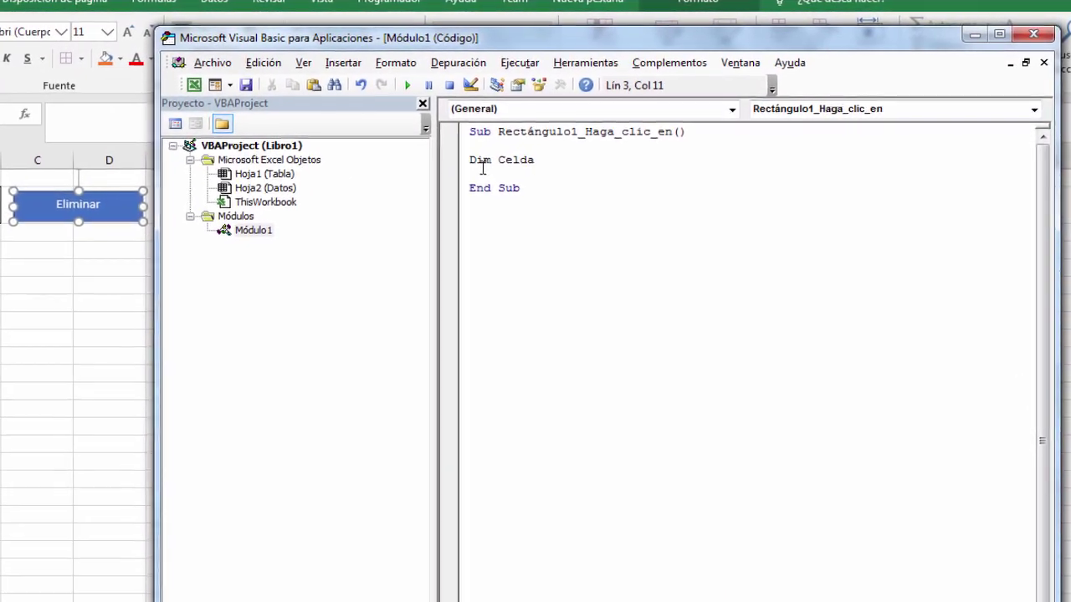
text(as rasn)
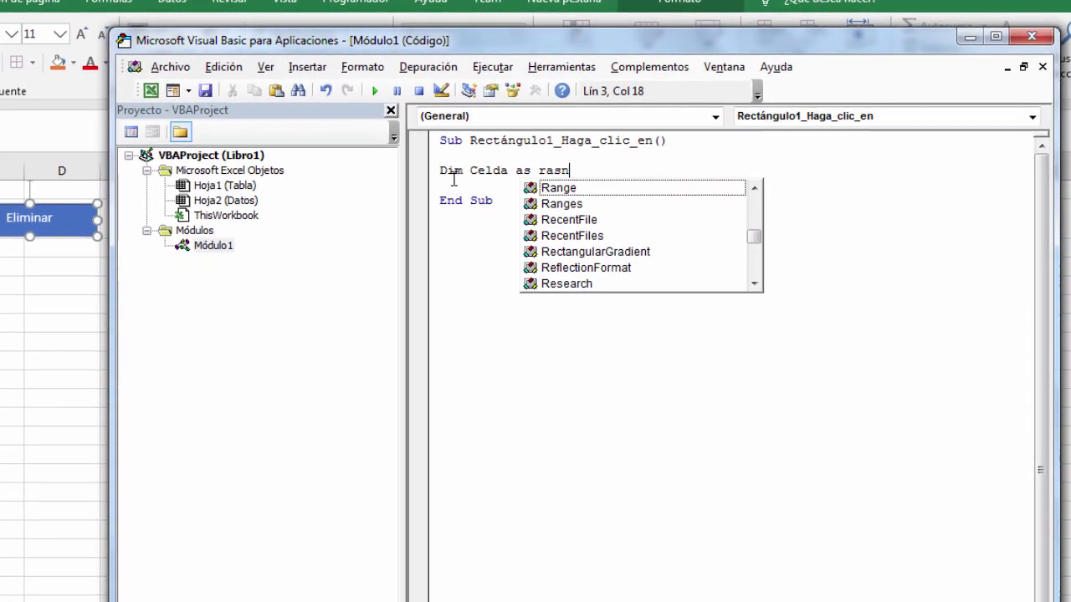
key(shift+Left)
key(shift+Left)
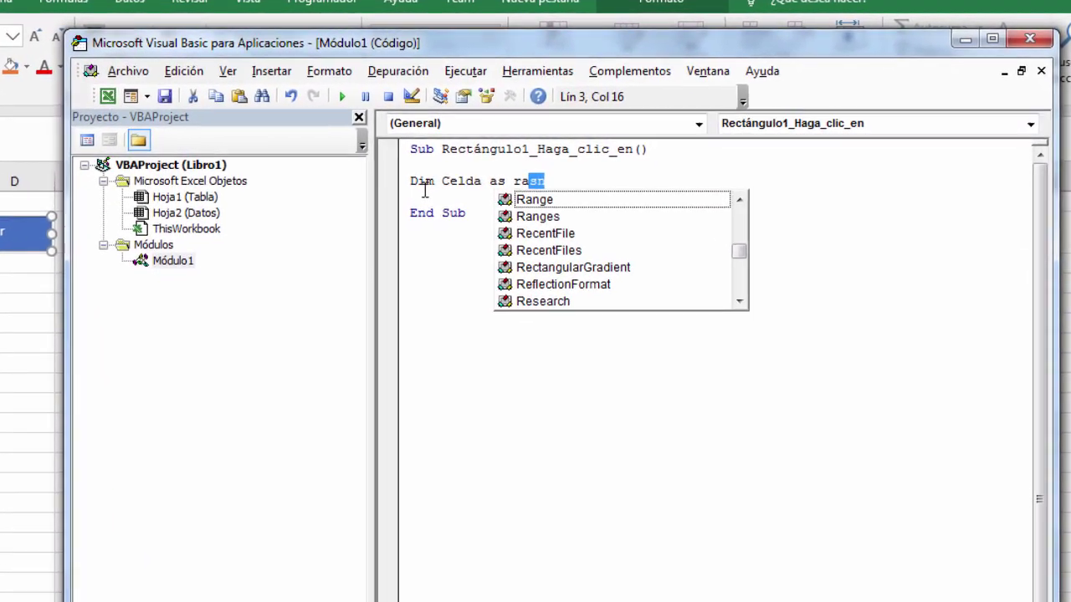
text(nge)
key(Return)
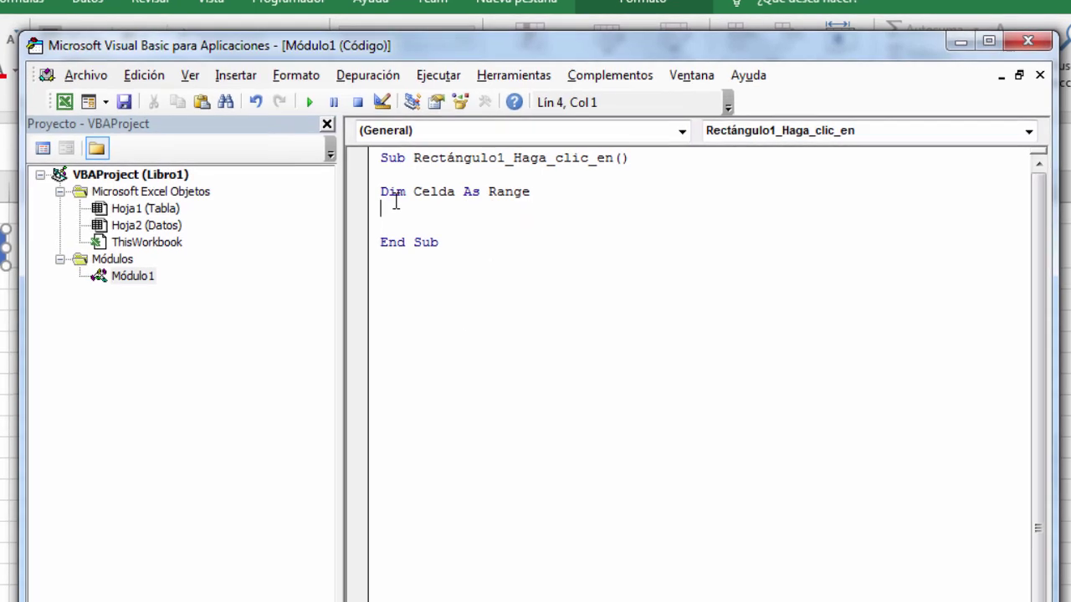
key(Return)
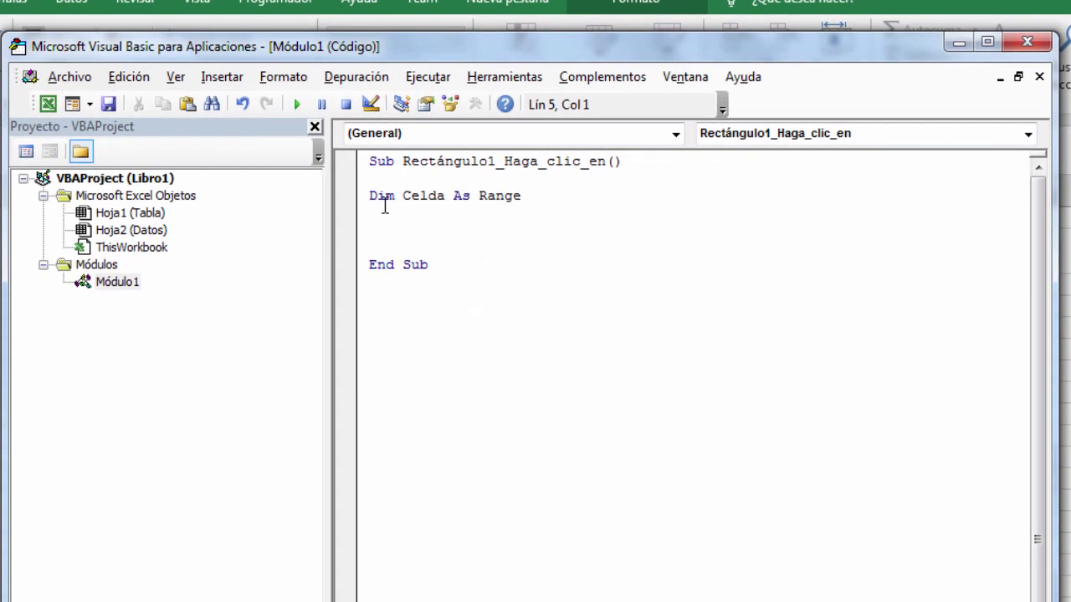
Step: Begin the loop line For Each Celda In Sheets("Tabla")
text(for e)
text(ach c)
text(elda )
text(in )
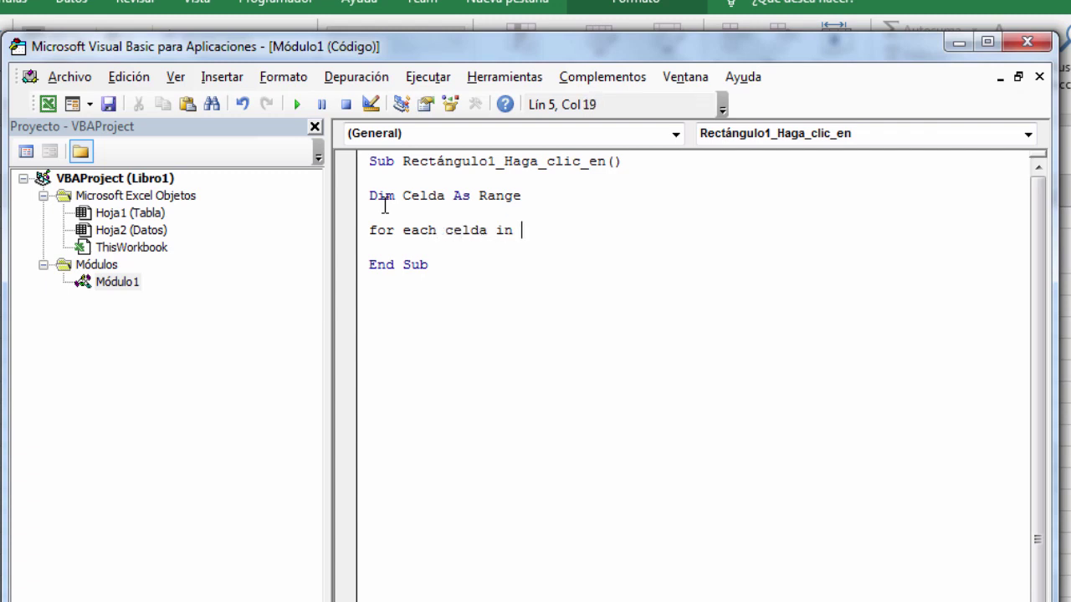
text(Se)
key(shift+Left)
text(heets)
text())
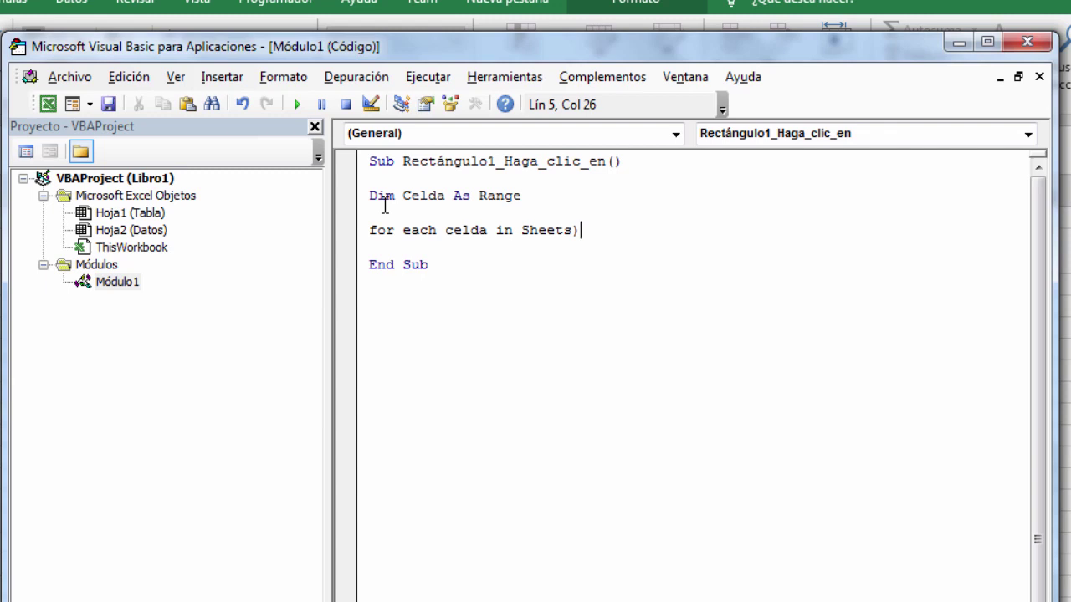
key(shift+Left)
key(Right)
key(shift+Left)
text(()
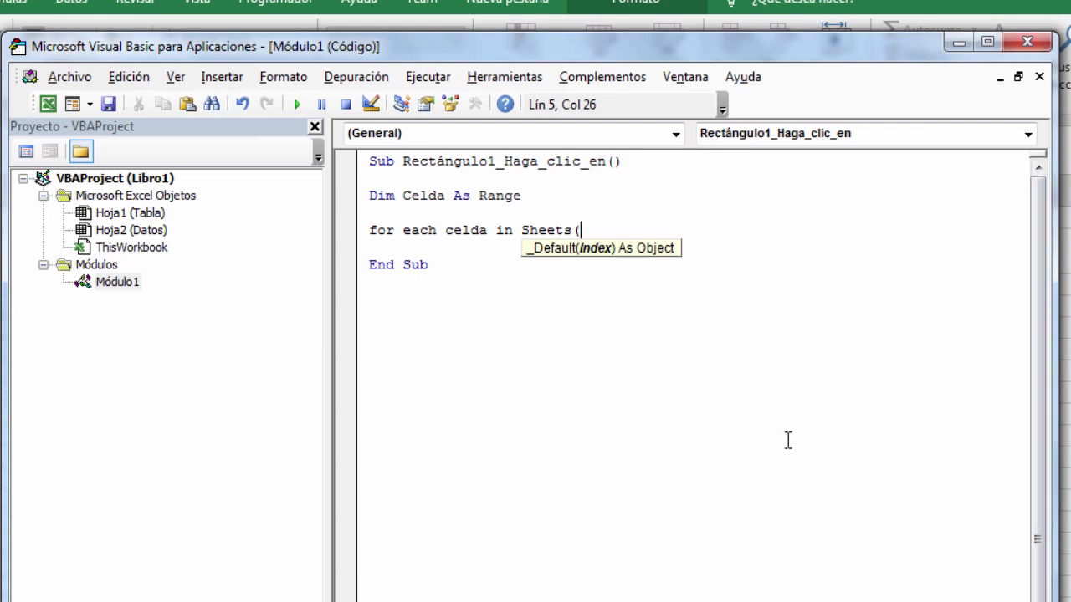
text("")
key(Left)
text(Ho)
text(ha)
key(shift+Left)
key(shift+Left)
key(shift+Left)
key(shift+Left)
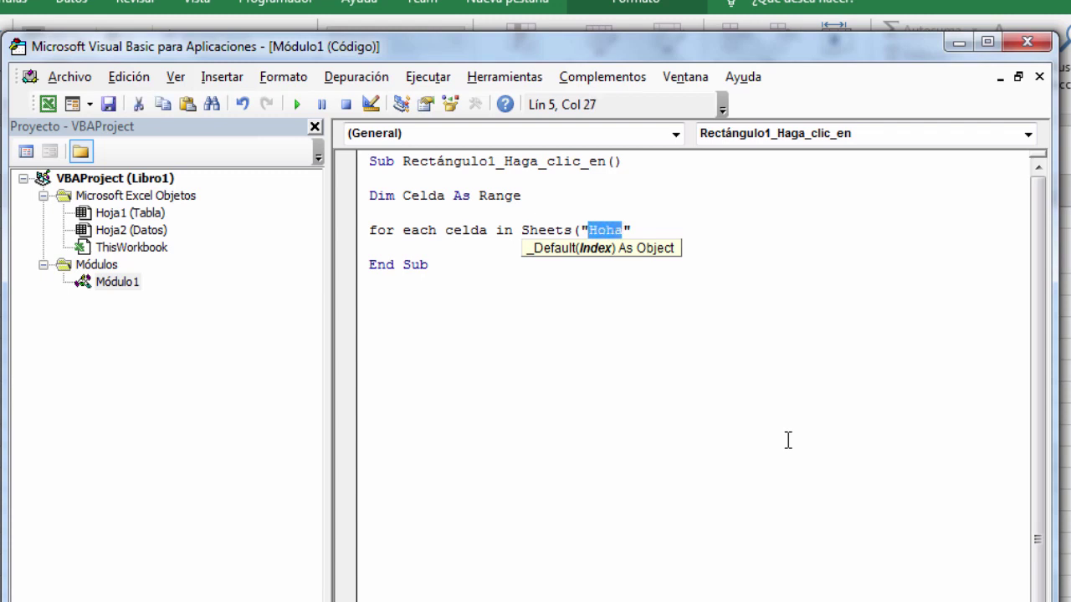
text(Tabla)
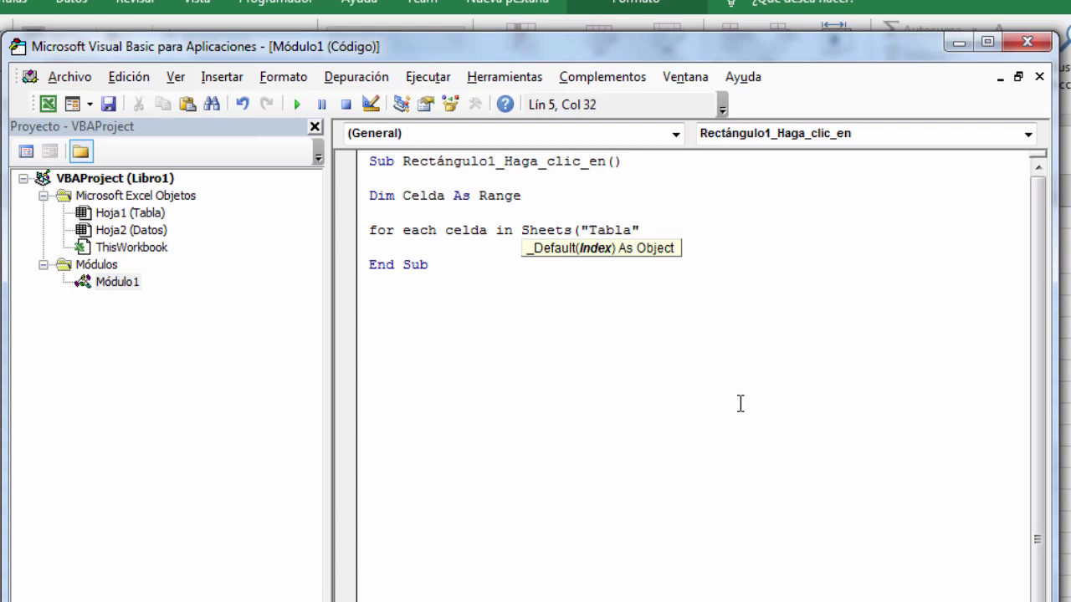
click(647, 231)
Step: Finish the loop line with .Range("A2:A7") and start an If Celda.Value line below
text(()
key(shift+Left)
text())
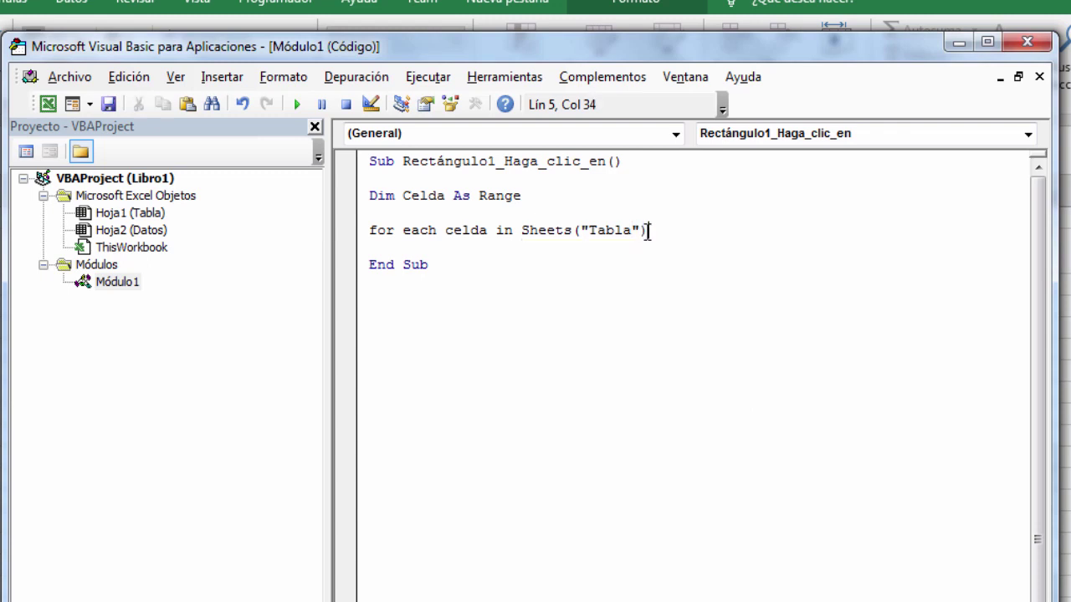
text(.)
text(Range)
text(()
text(A)
key(shift+Left)
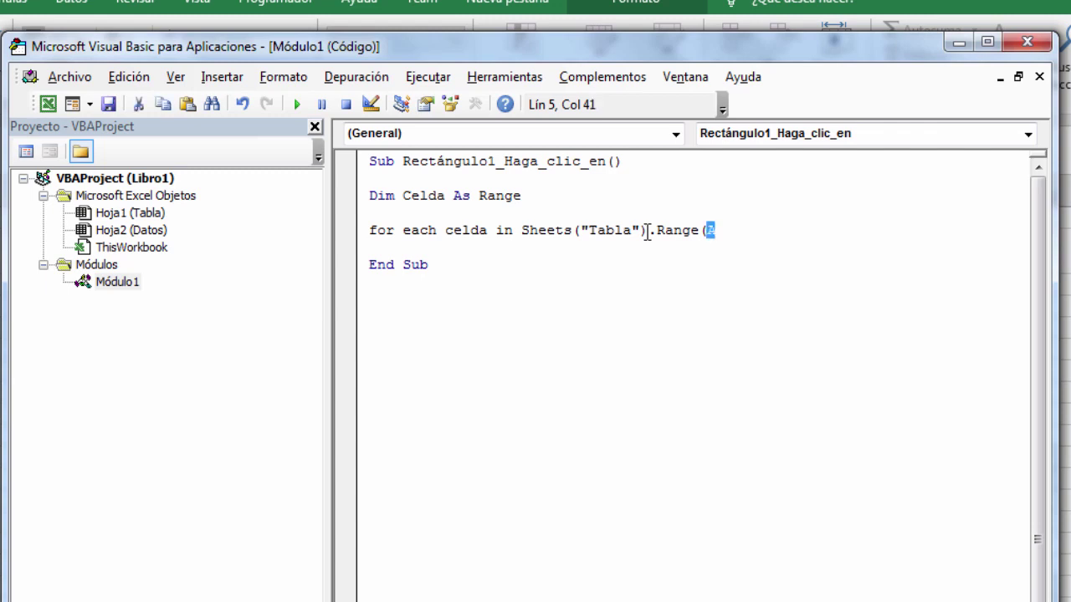
text("")
key(Left)
text(A2)
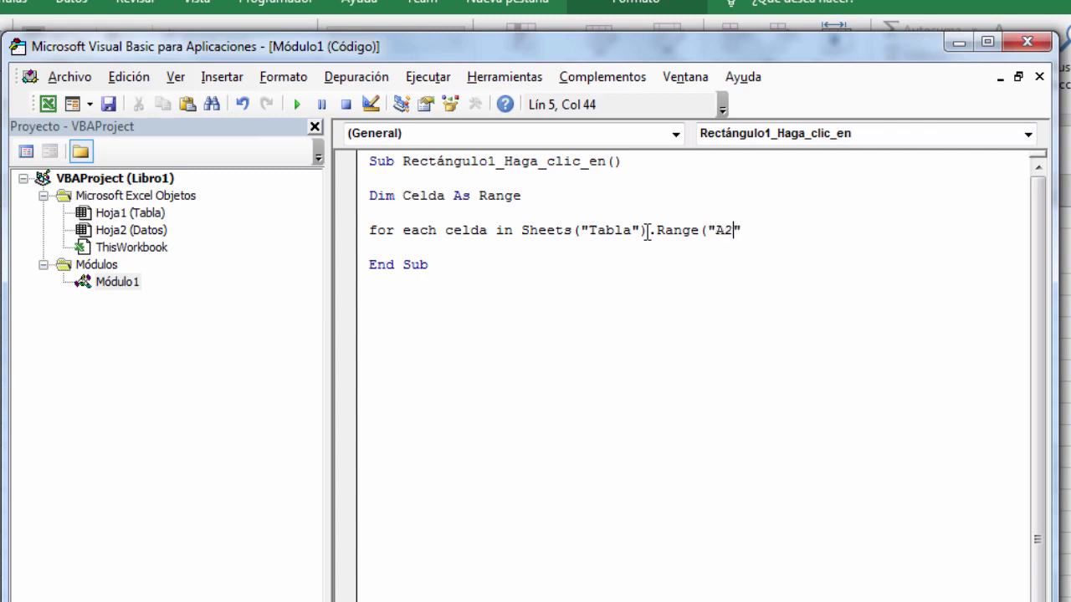
text(:A)
text(7)
key(Right)
text())
key(Return)
text(If )
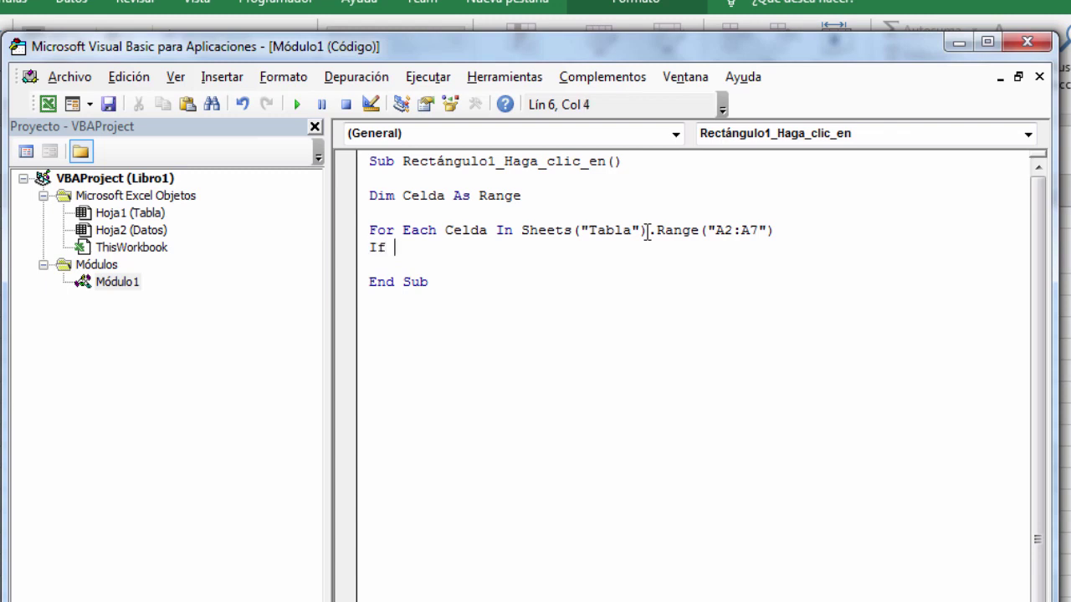
text(Celda)
text(.)
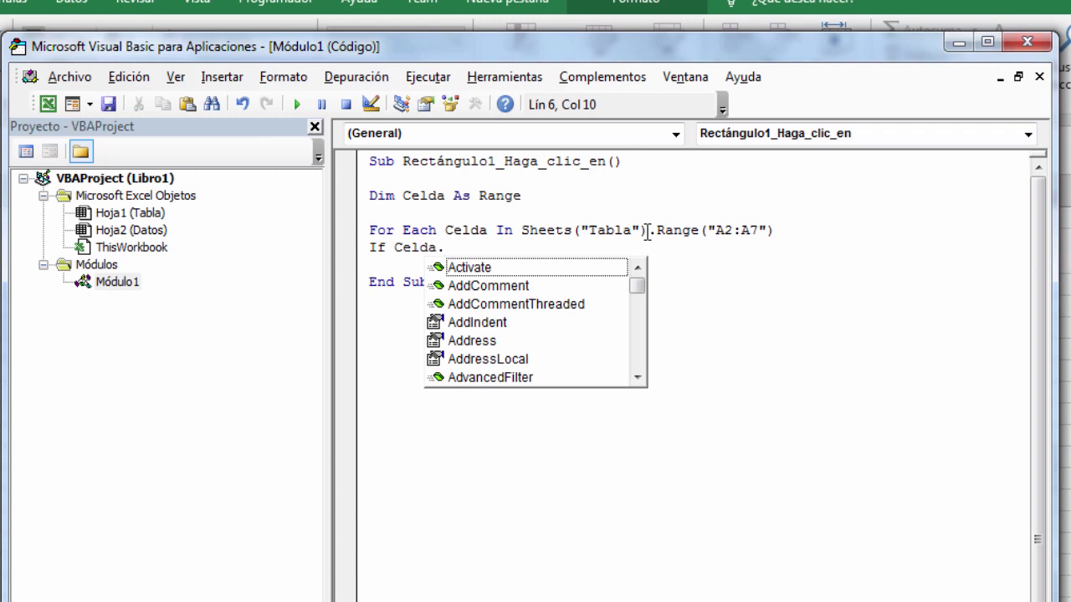
text(Value)
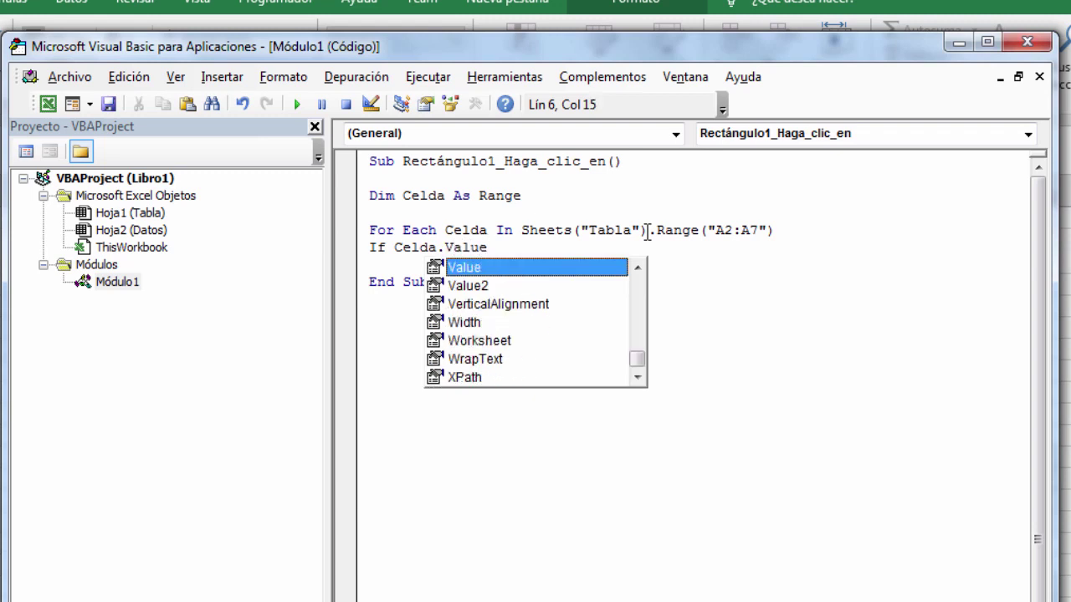
text( =)
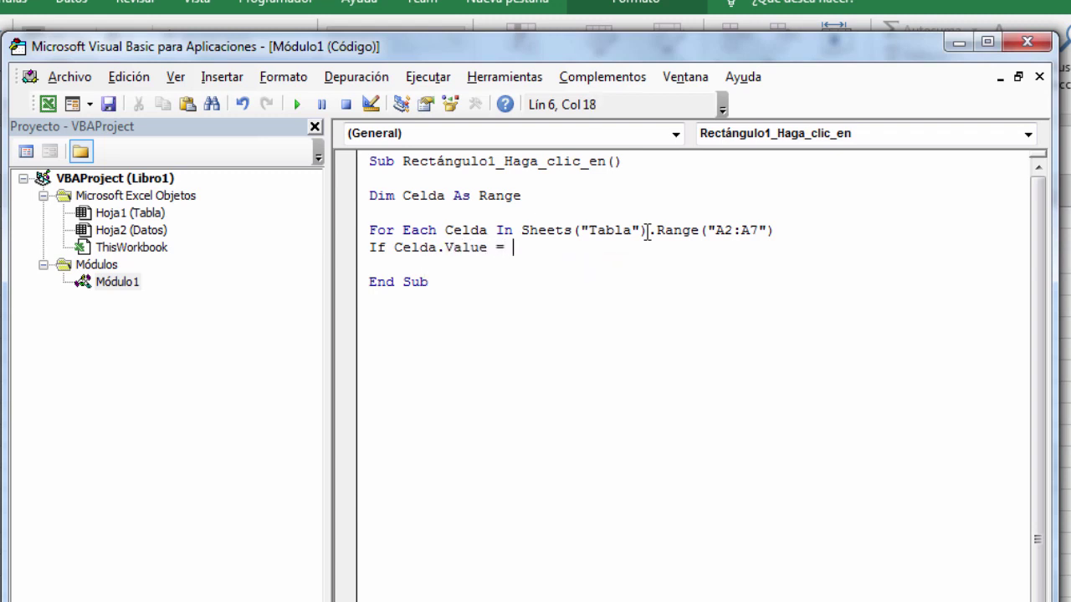
text( Sheets)
text(()
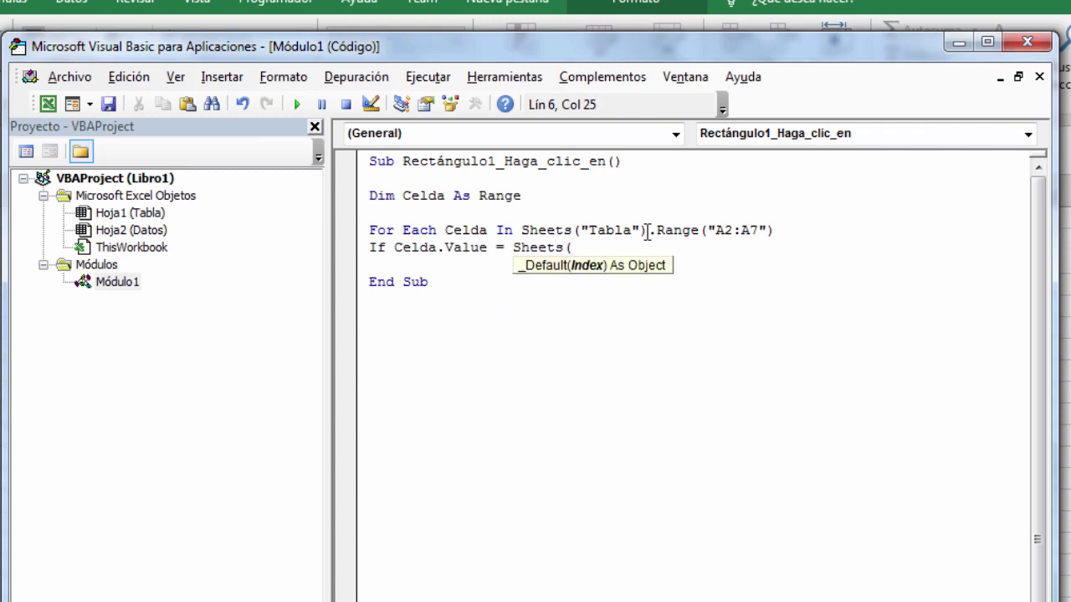
text(H)
Step: Make the If condition compare against Sheets("Datos")
key(shift+Left)
text(Da)
text(to)
text(s)
text("")
text(Datos)
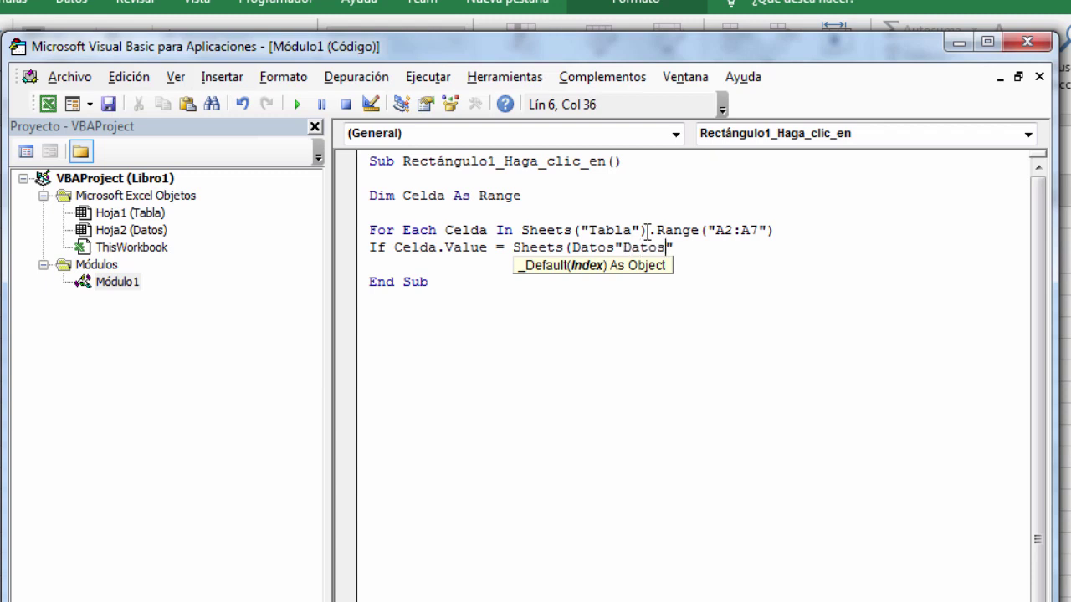
key(Left)
key(Left)
key(Left)
key(Left)
key(Left)
key(Left)
key(shift+Left)
key(shift+Left)
key(shift+Left)
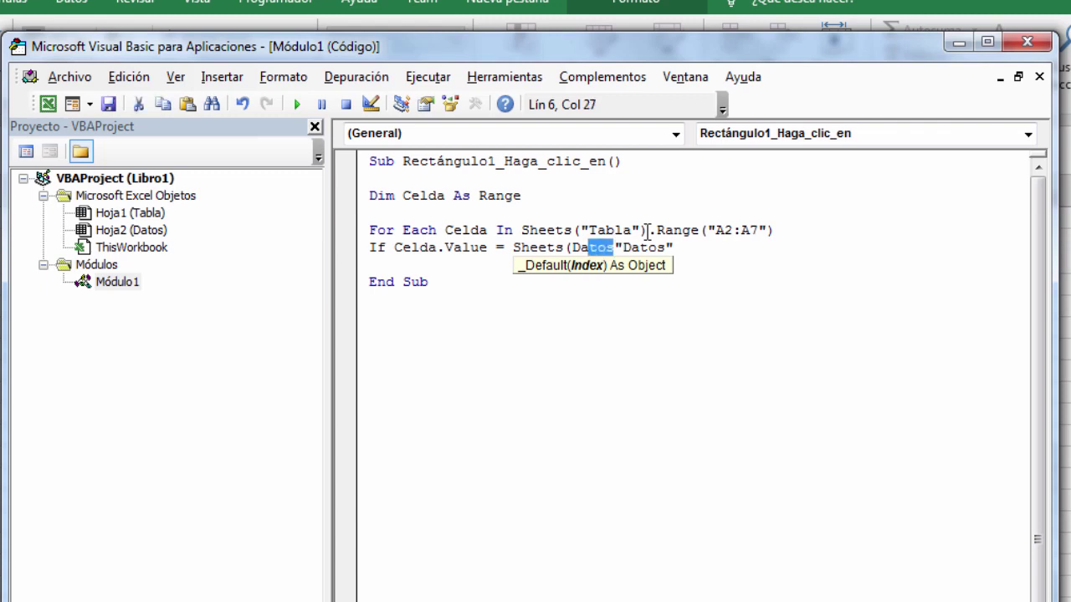
key(shift+Left)
key(shift+Left)
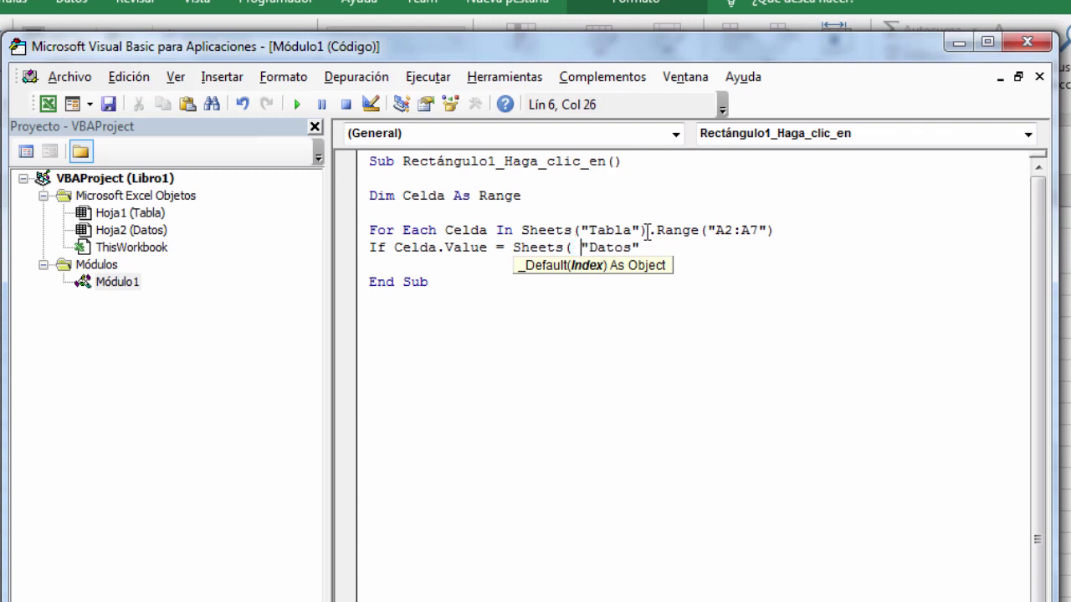
key(Right)
key(Right)
key(Right)
key(Right)
key(Right)
Step: Complete the condition with .Range("B2").Value Then, dismissing the compile error
text())
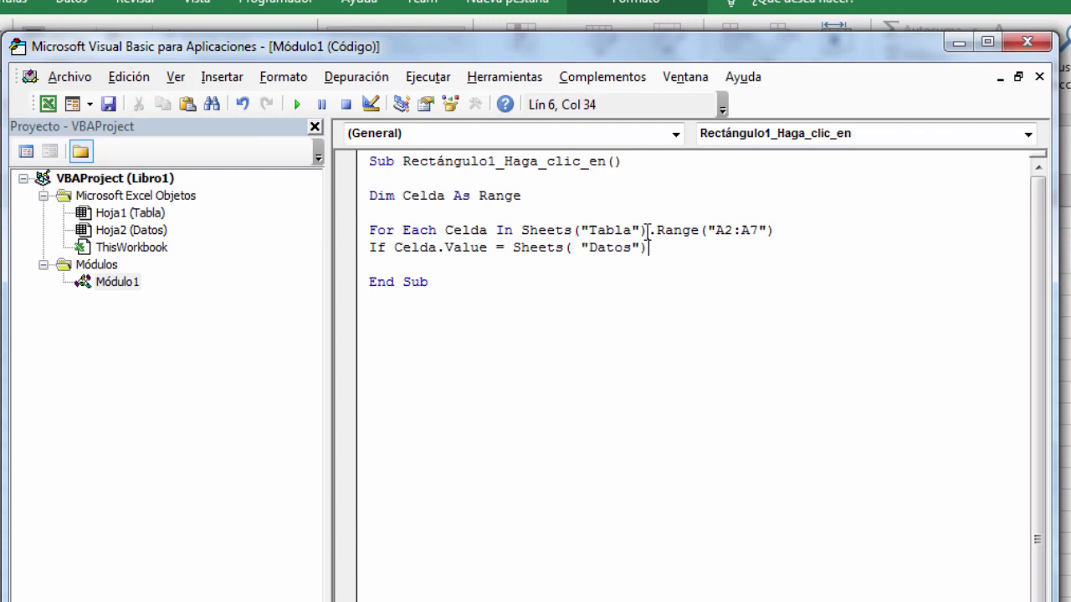
text(.)
text(Range)
text(()
text(B)
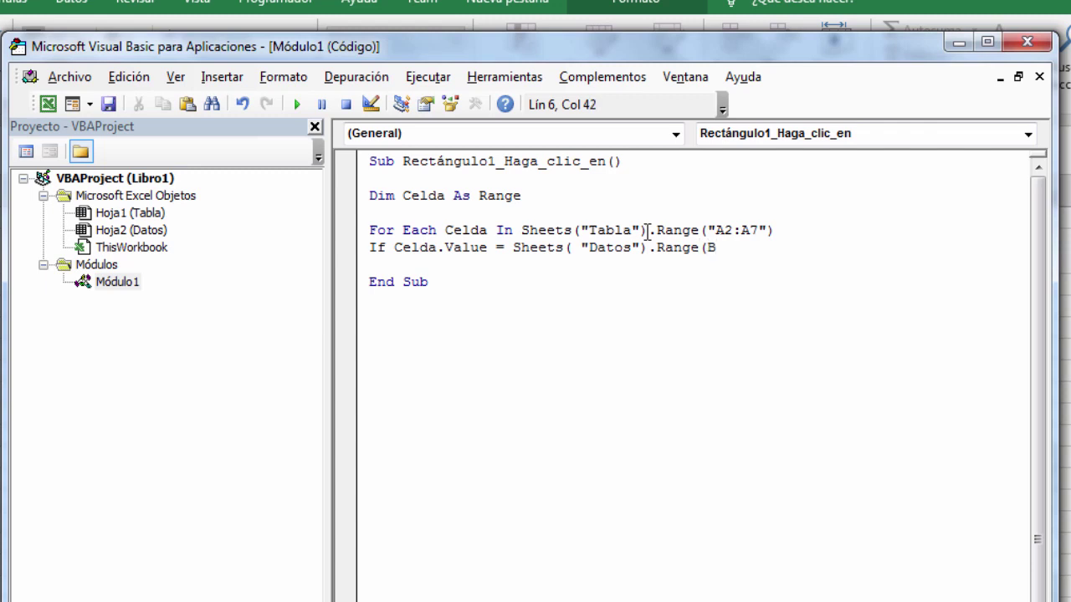
key(shift+Left)
text("")
key(Left)
text(B2)
key(Right)
key(Down)
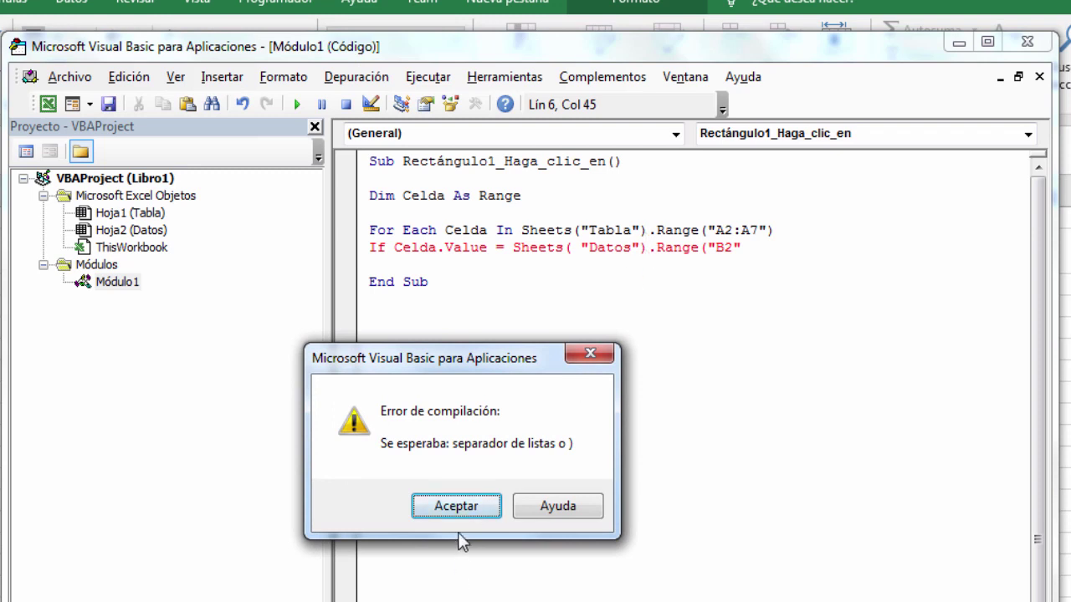
click(440, 508)
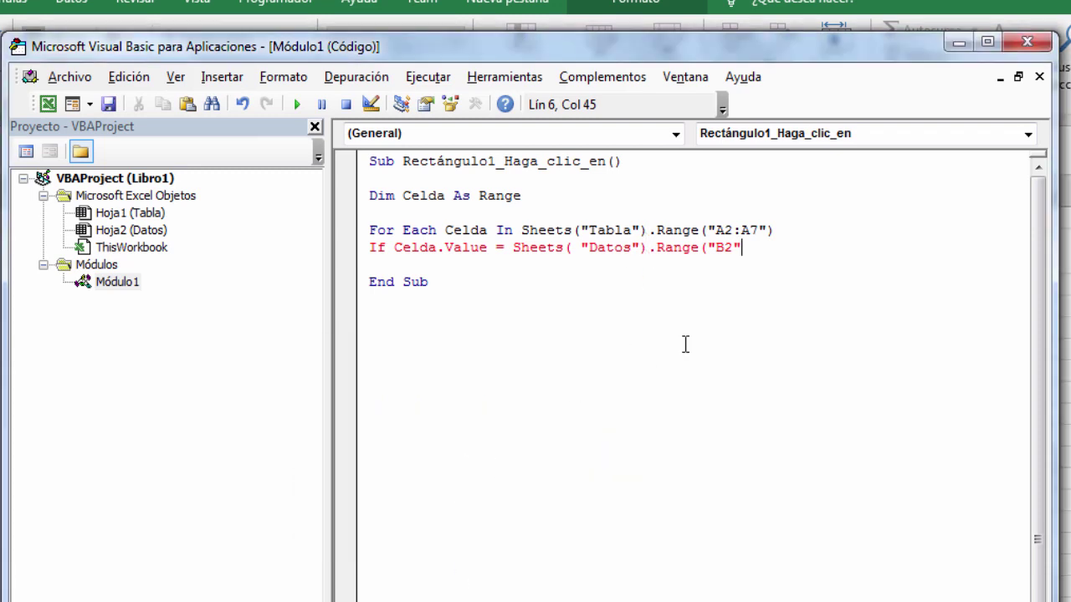
text())
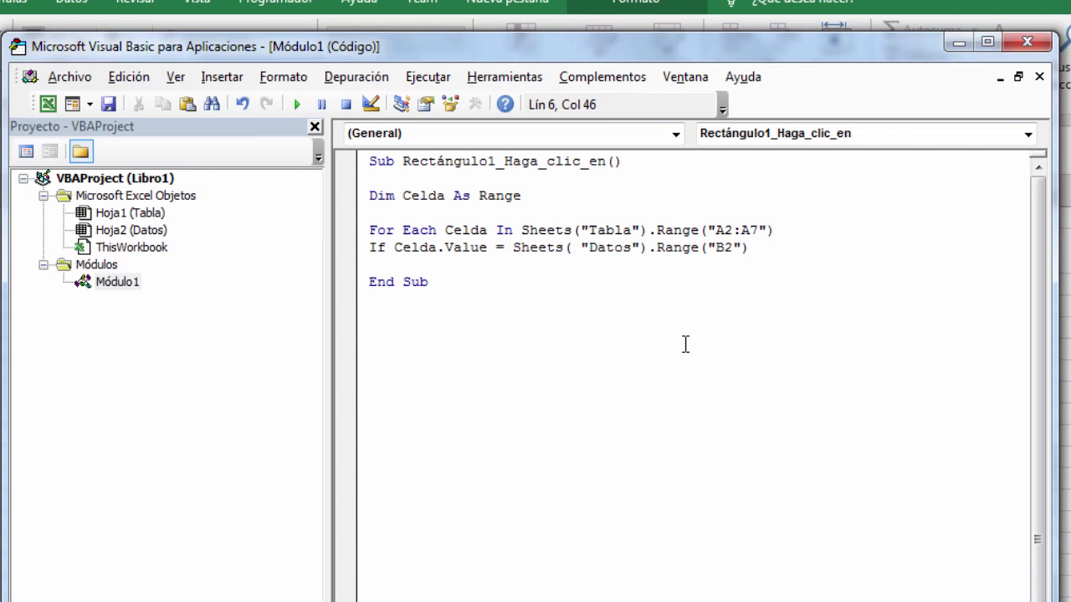
text(.val)
text(ue then)
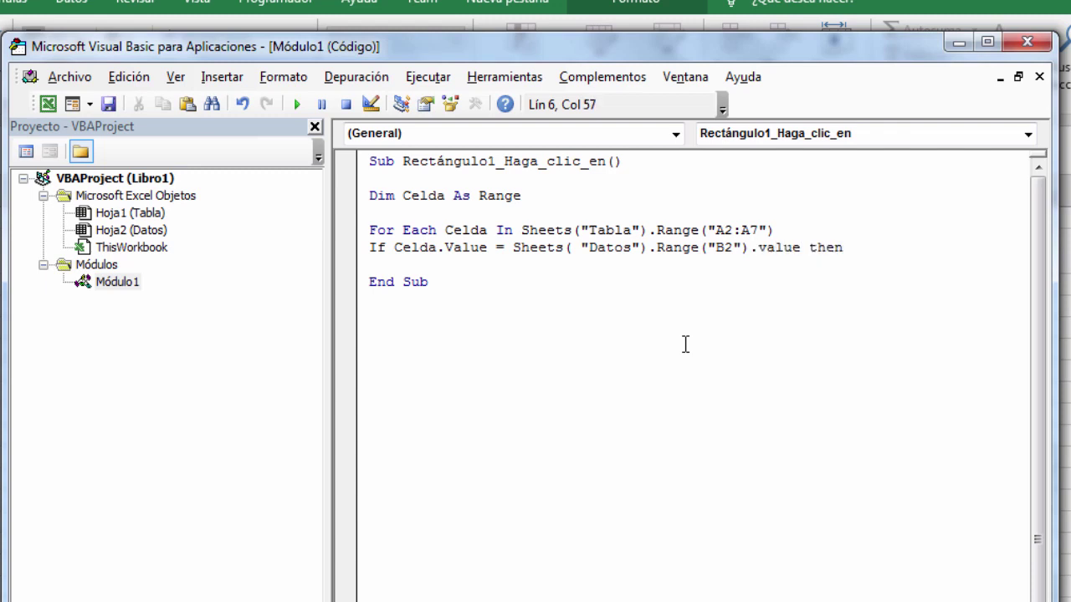
key(Return)
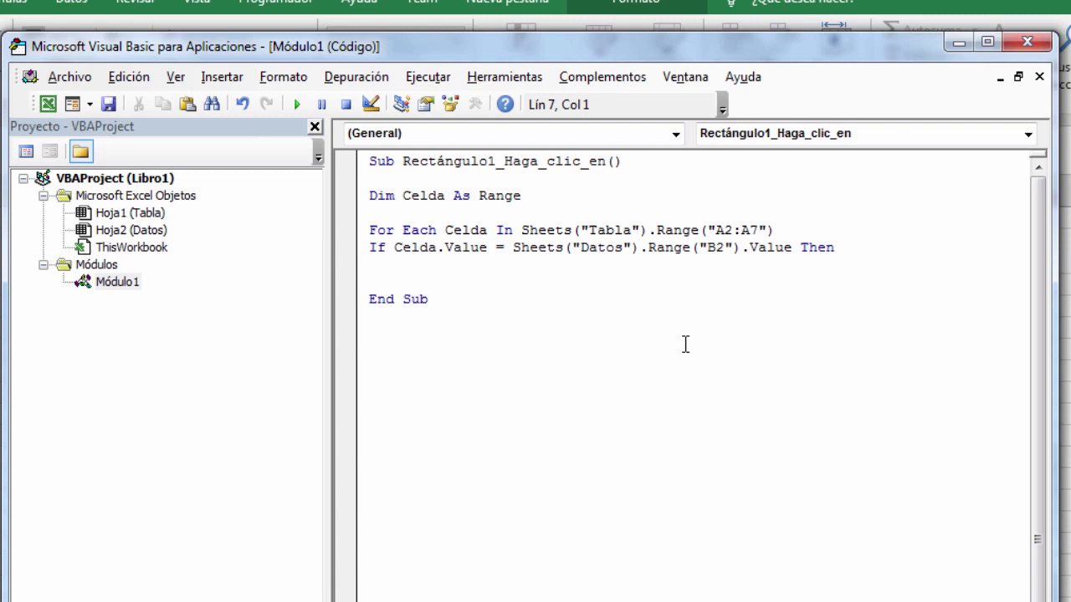
Step: Add the line Celda.EntireRow.Delete inside the If block
text(Cell)
key(BackSpace)
text(da)
text(.en)
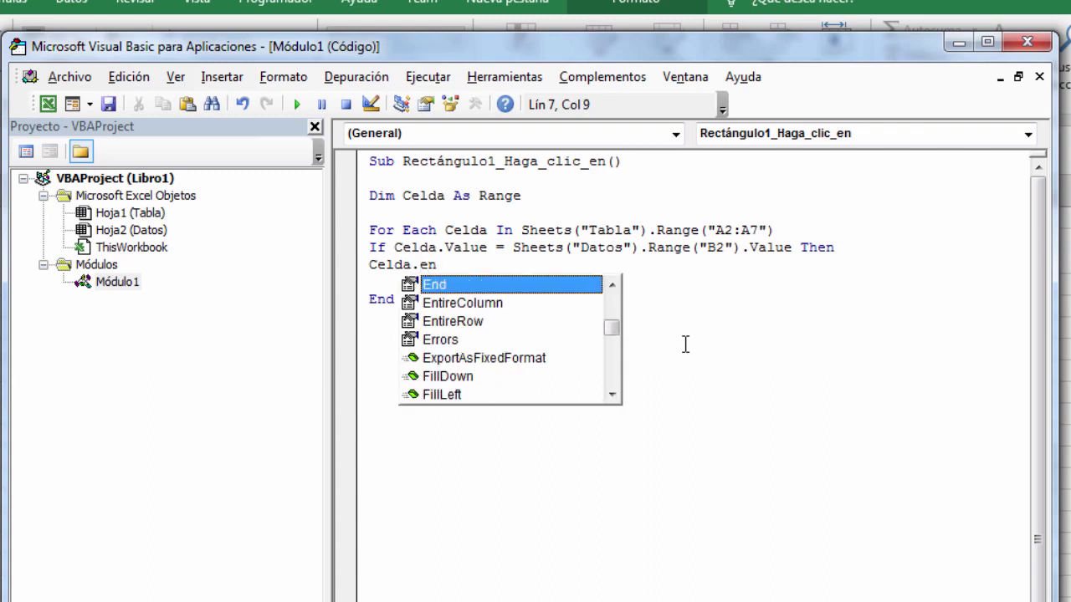
text(tir)
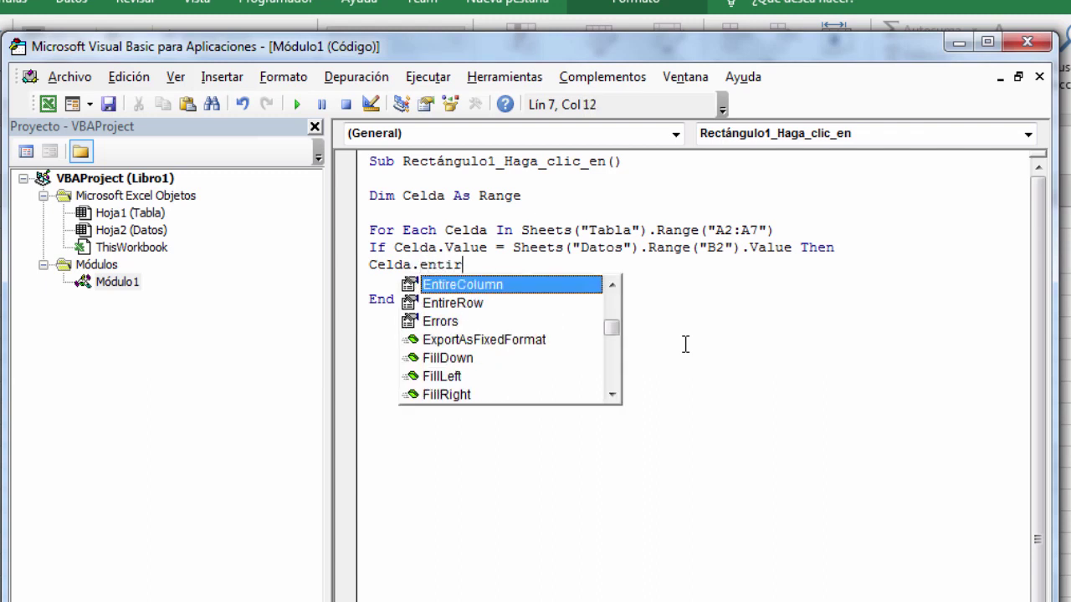
click(480, 305)
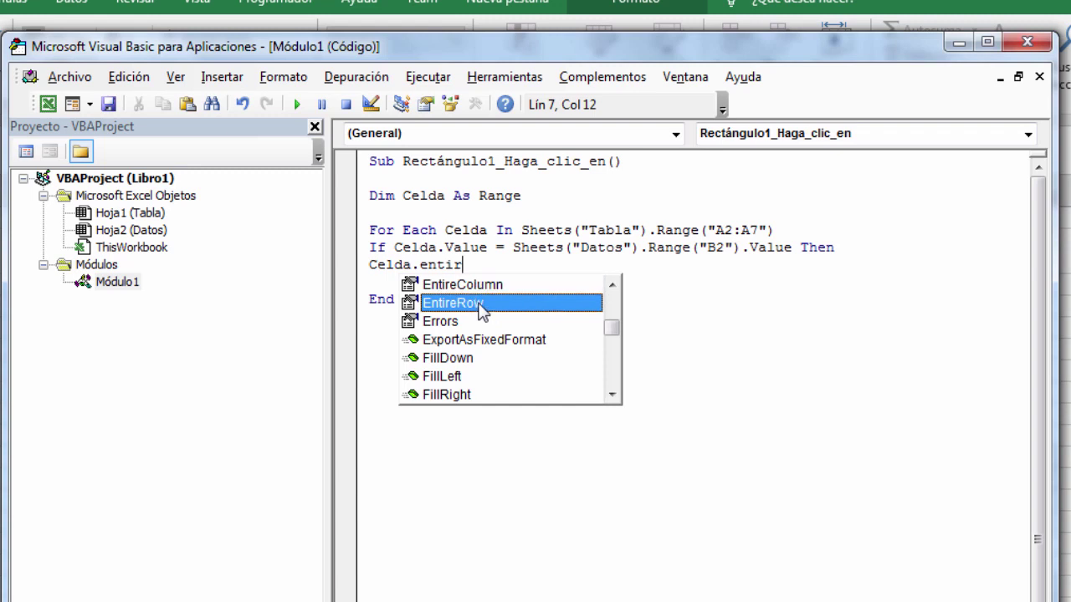
double_click(480, 305)
text(.dele)
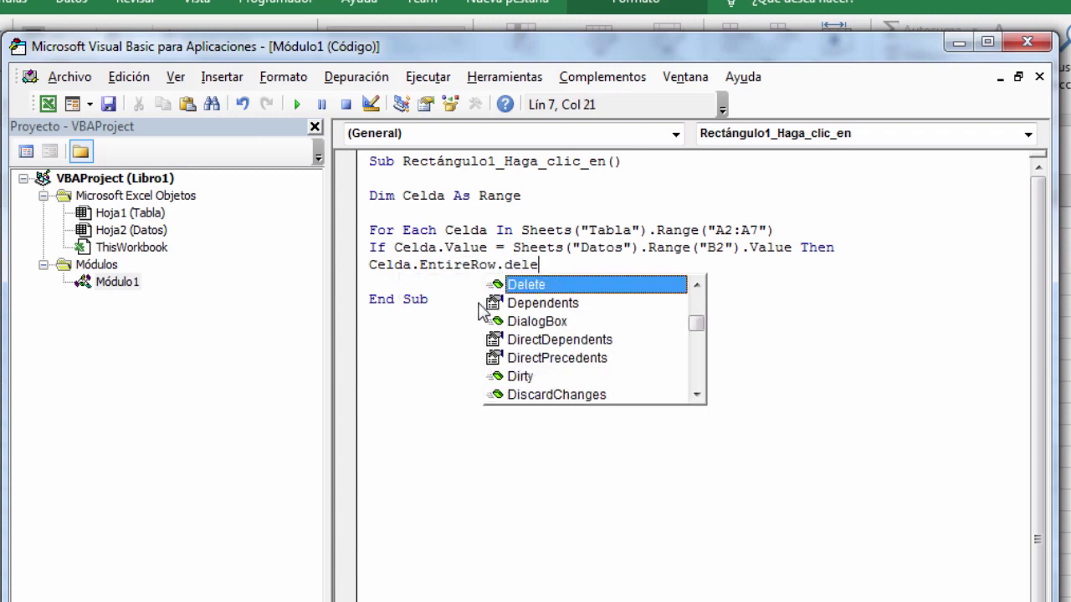
key(Return)
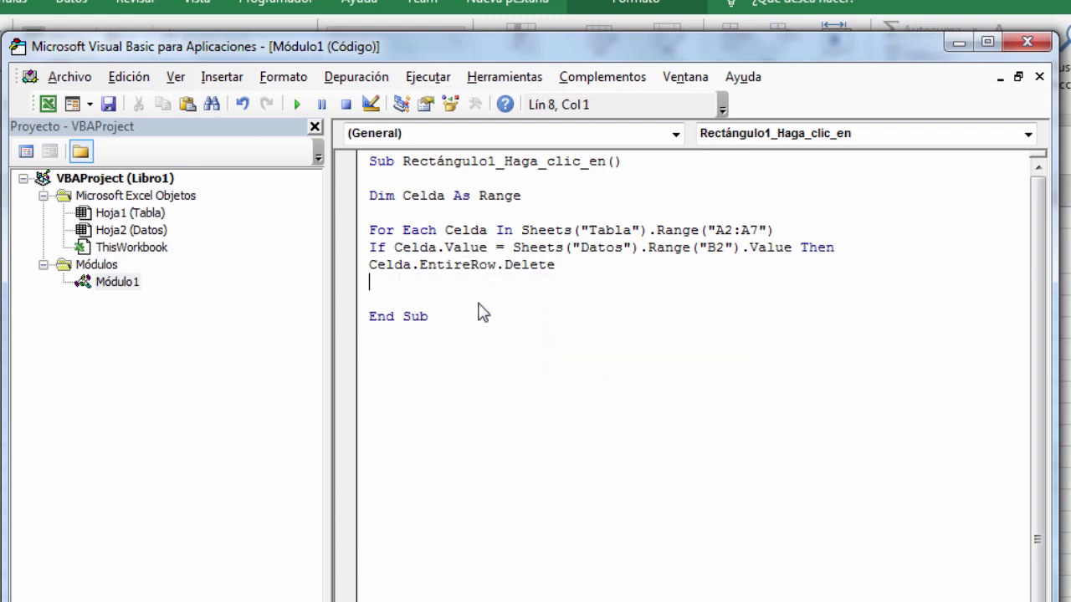
Step: Close the block and loop with End If and Next Celda
text(end if)
key(Return)
key(Return)
key(Return)
click(382, 309)
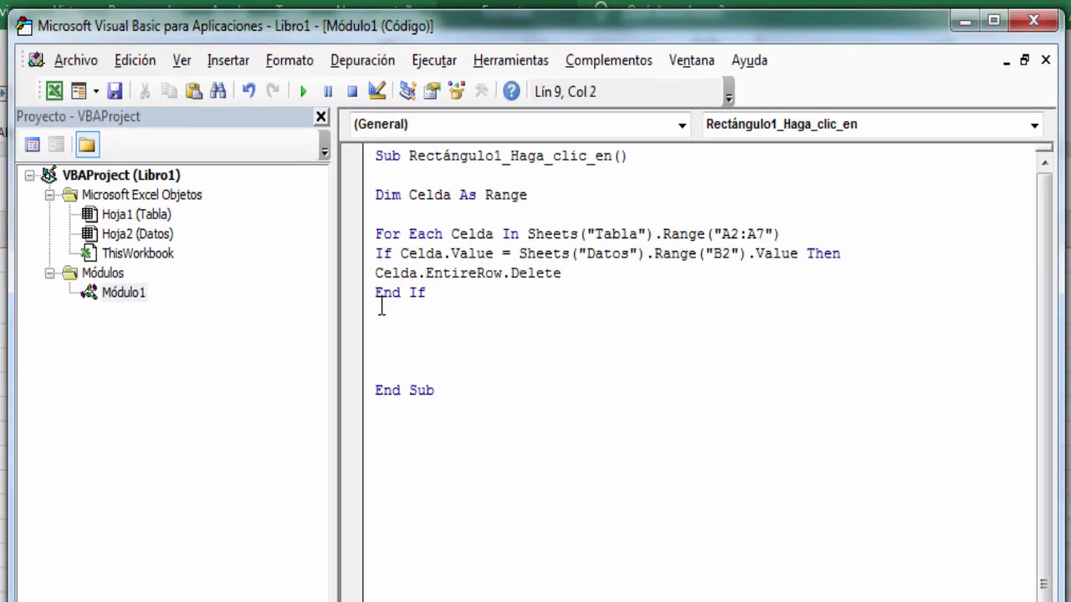
click(376, 312)
text(Next Ce)
text(lda)
key(Return)
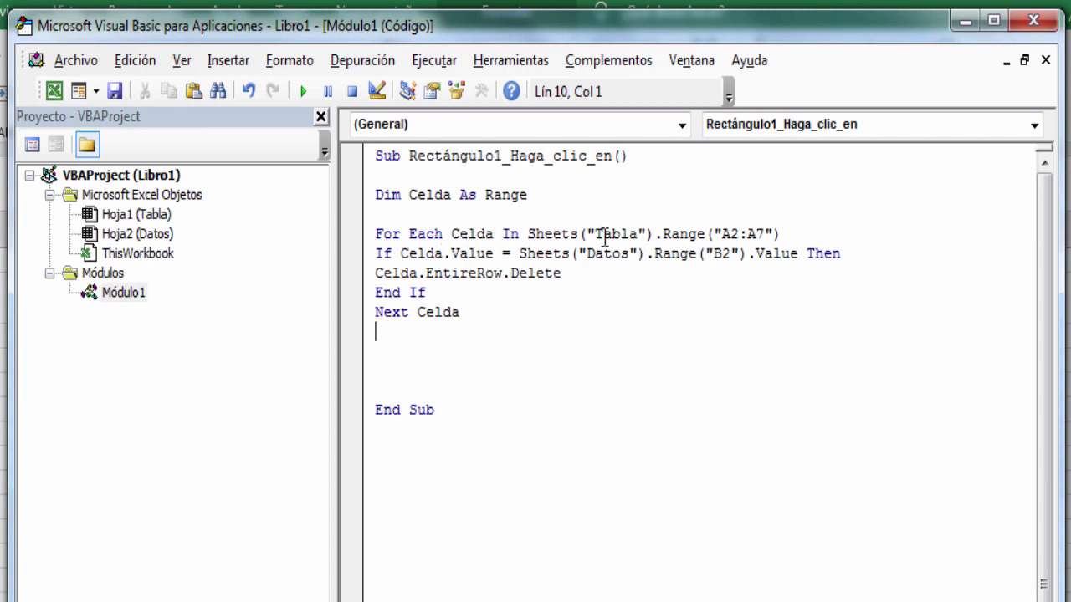
drag(595, 235, 642, 234)
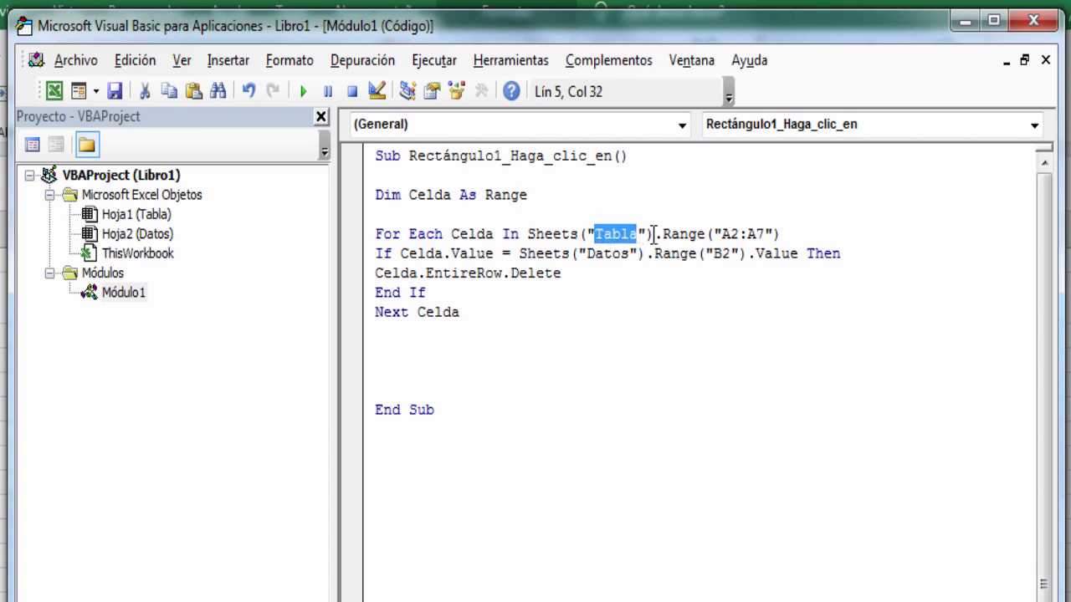
click(722, 234)
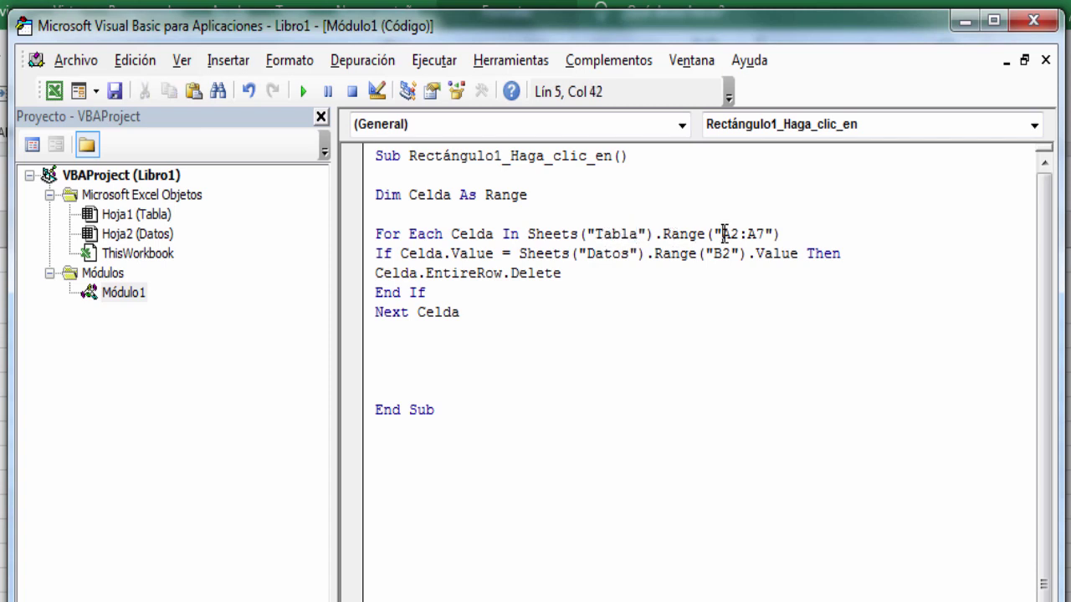
drag(723, 234, 768, 236)
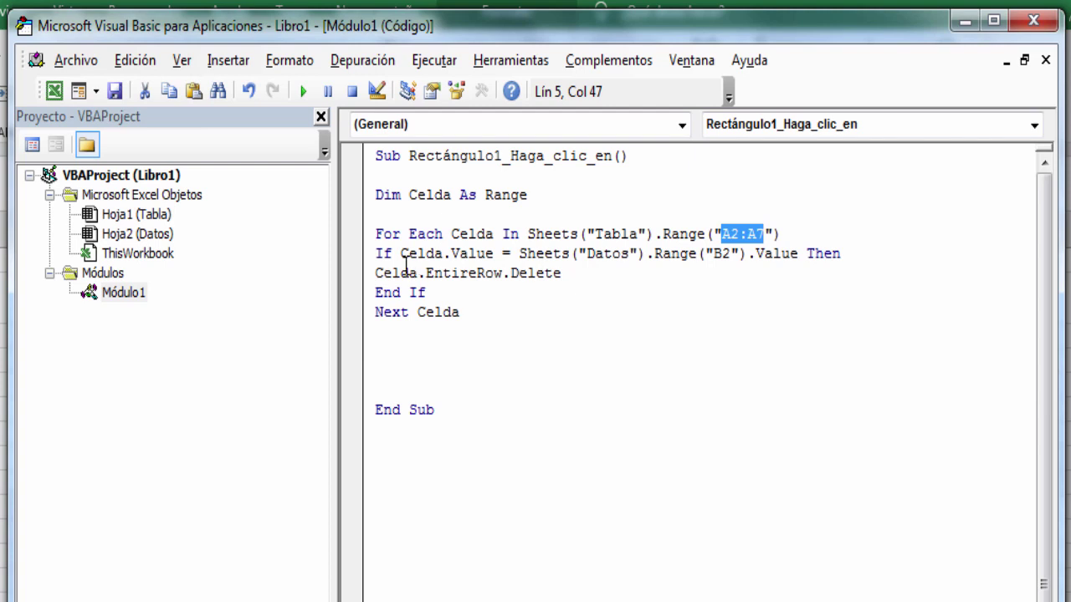
drag(401, 253, 532, 253)
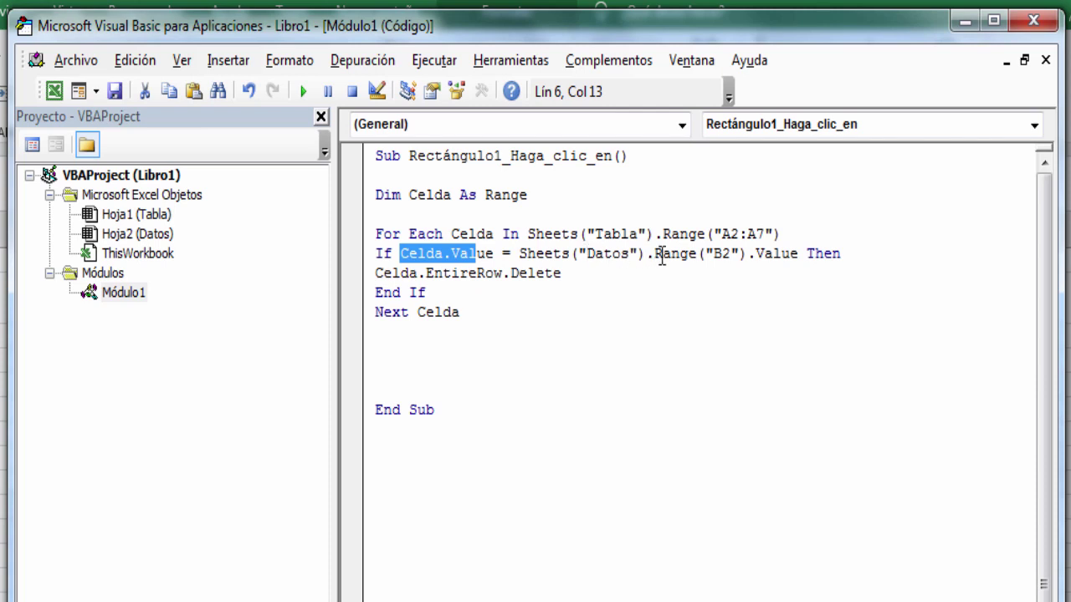
double_click(720, 253)
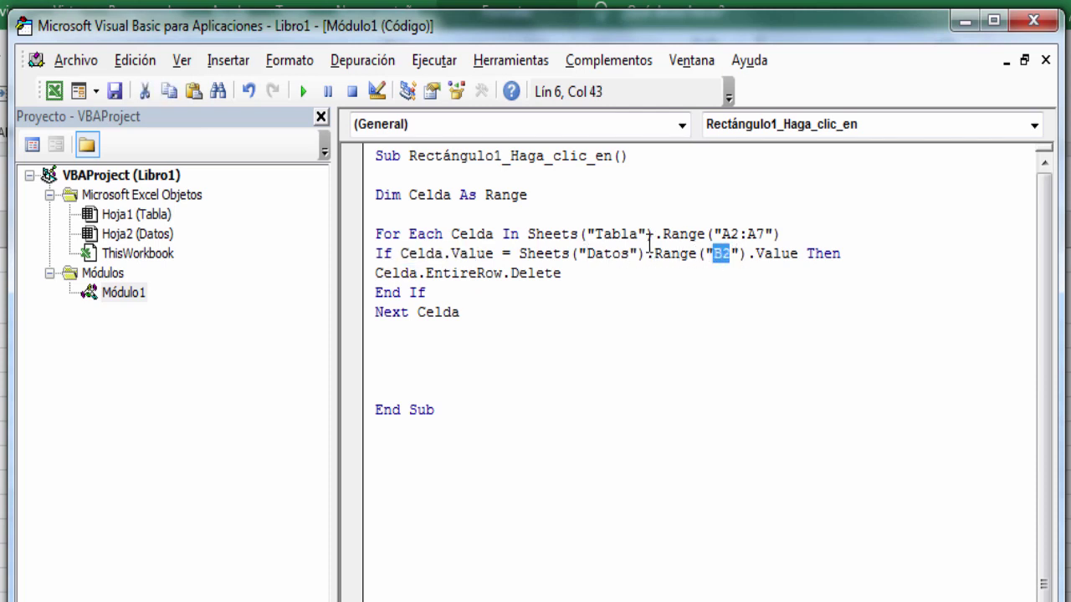
drag(589, 253, 625, 253)
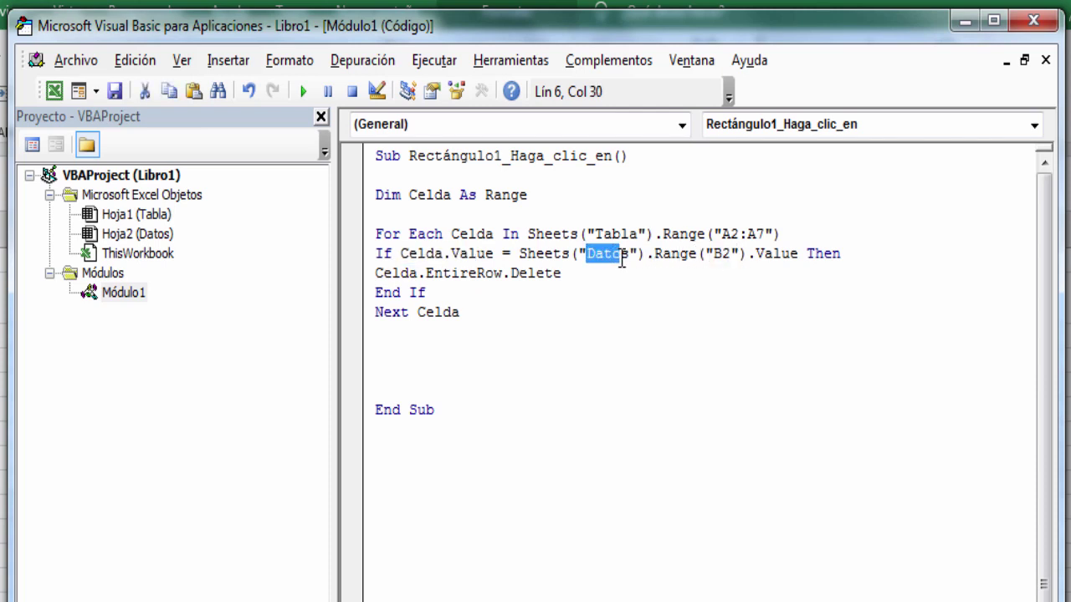
drag(763, 254, 841, 261)
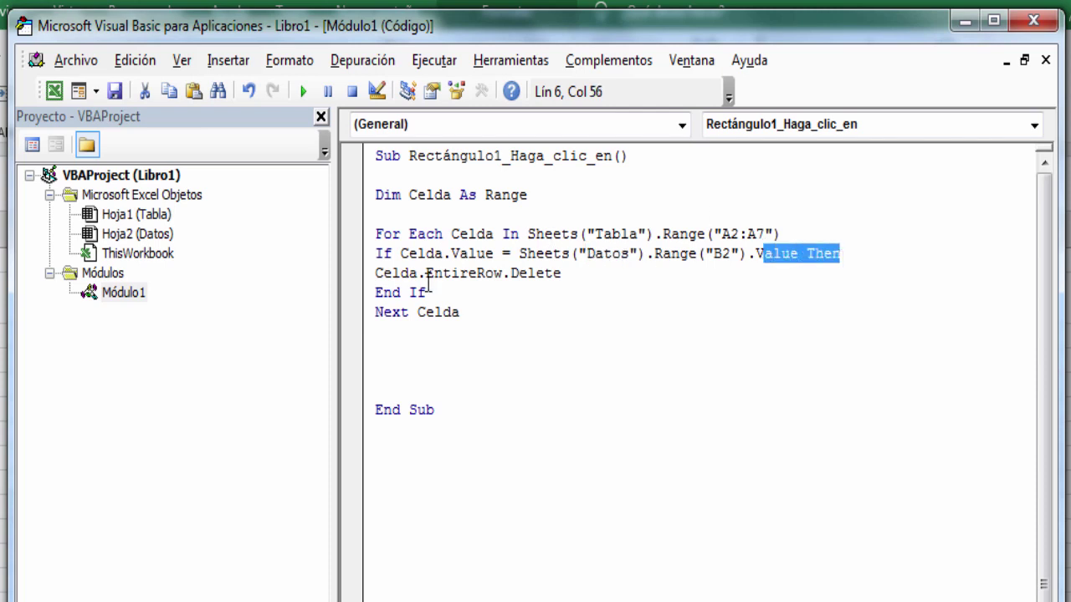
drag(382, 273, 563, 278)
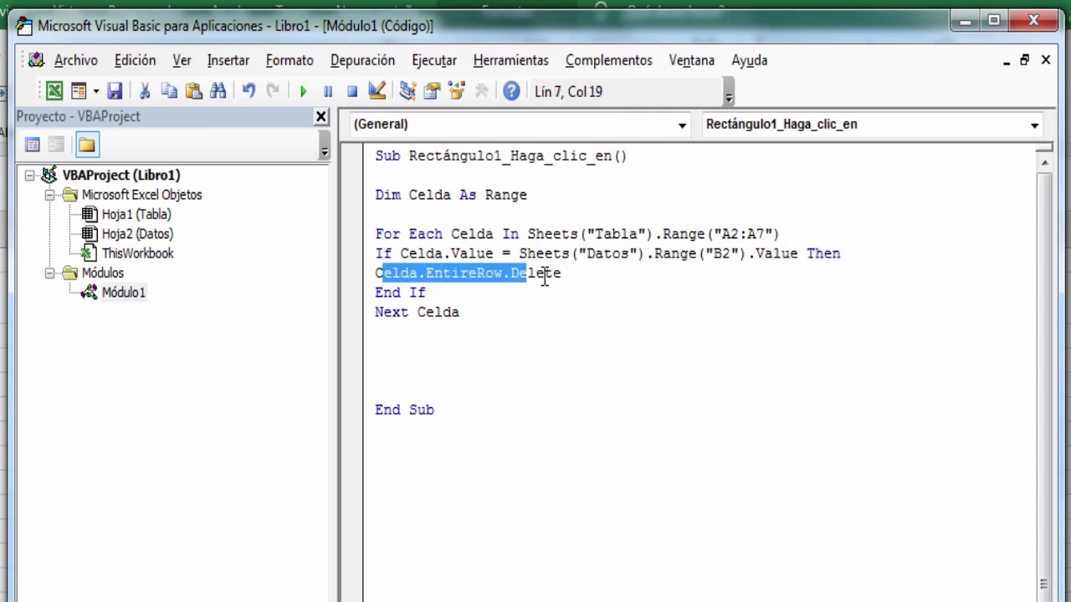
click(593, 254)
drag(713, 254, 730, 255)
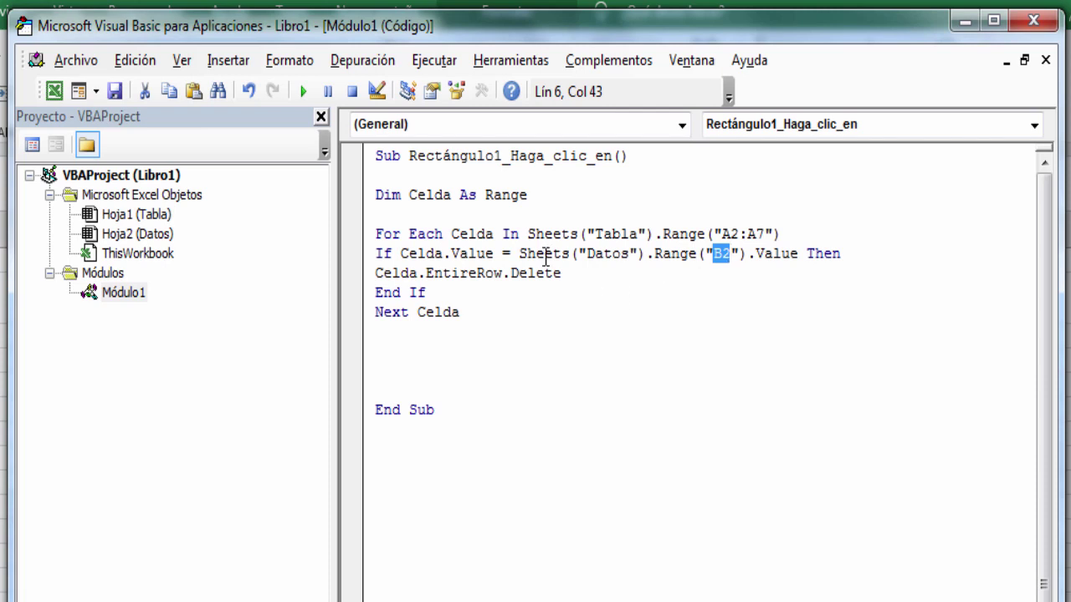
click(722, 235)
drag(722, 235, 765, 233)
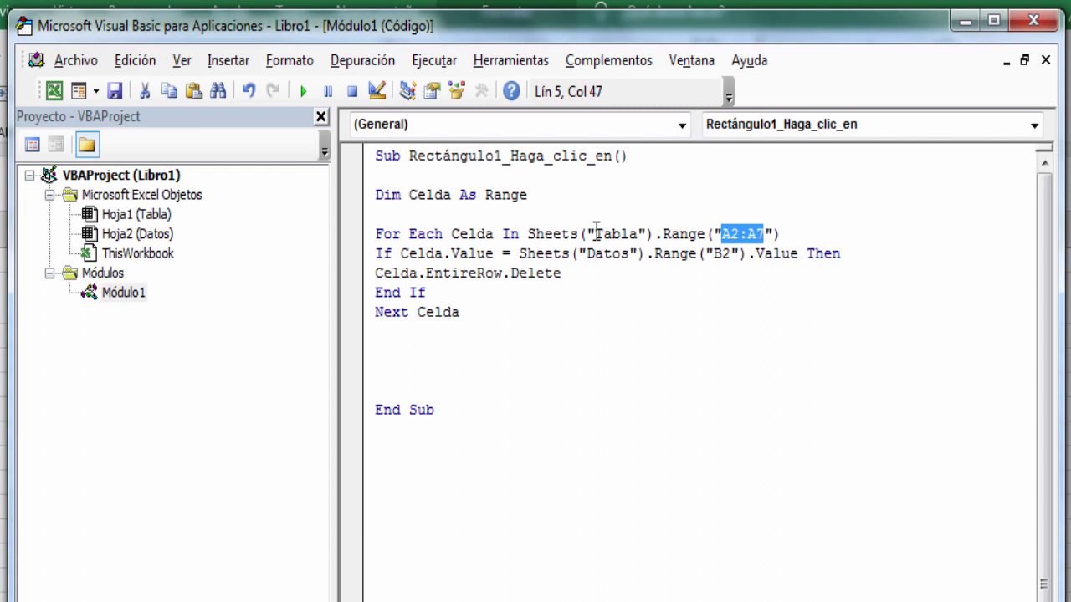
drag(595, 235, 639, 234)
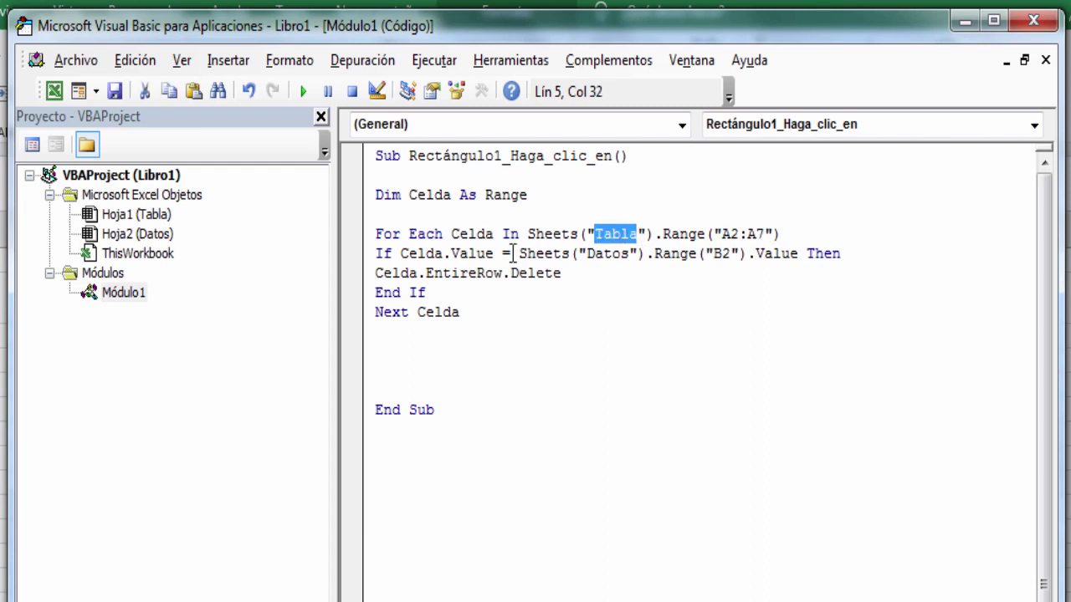
click(409, 269)
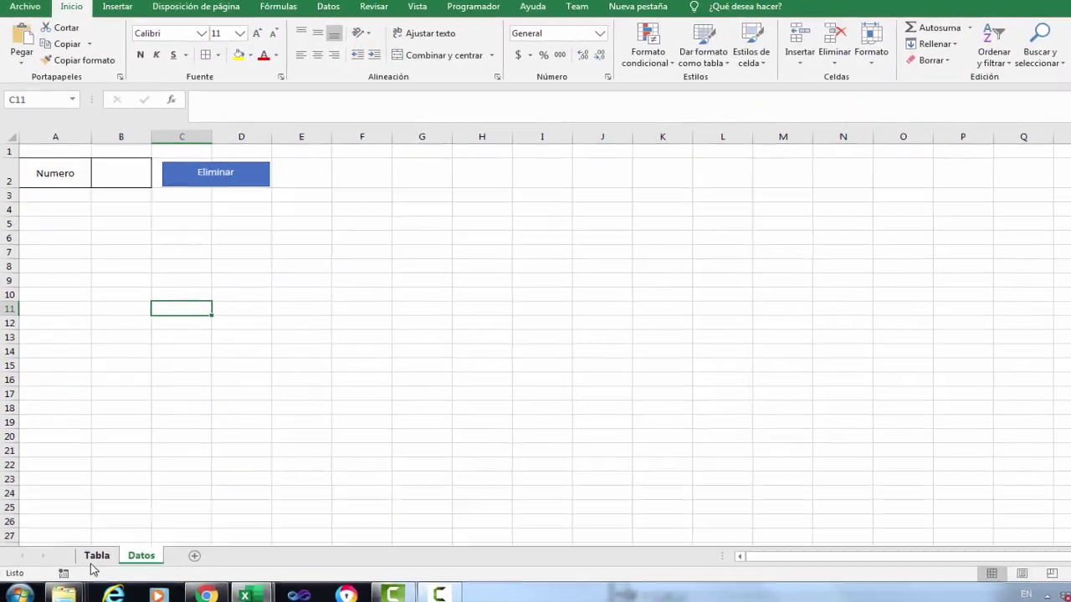
Step: Review the Tabla data against the macro code, then return to B2 on Datos
click(91, 548)
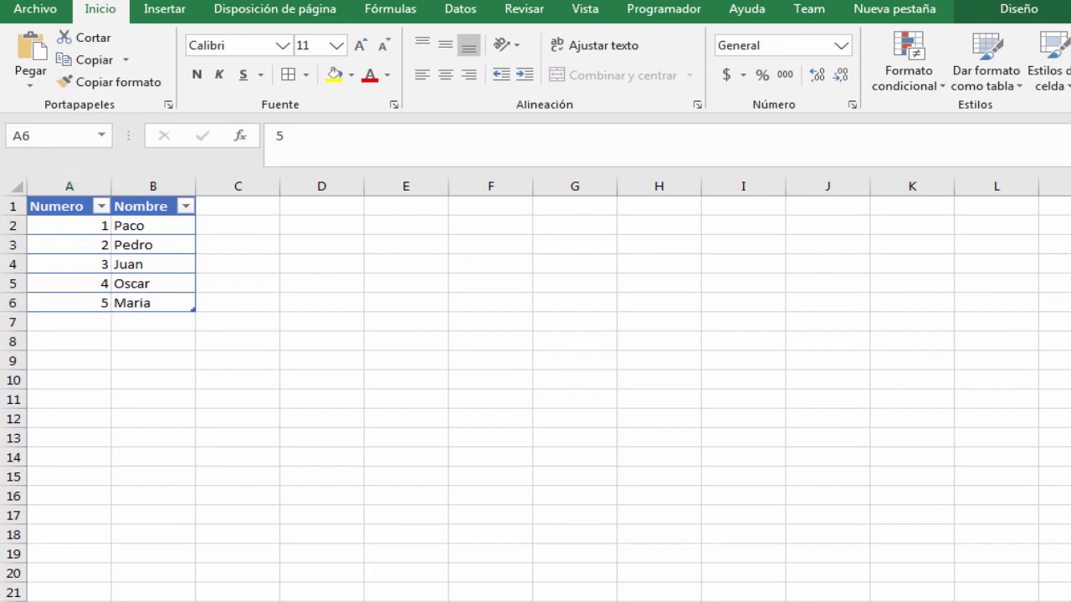
key(alt+F11)
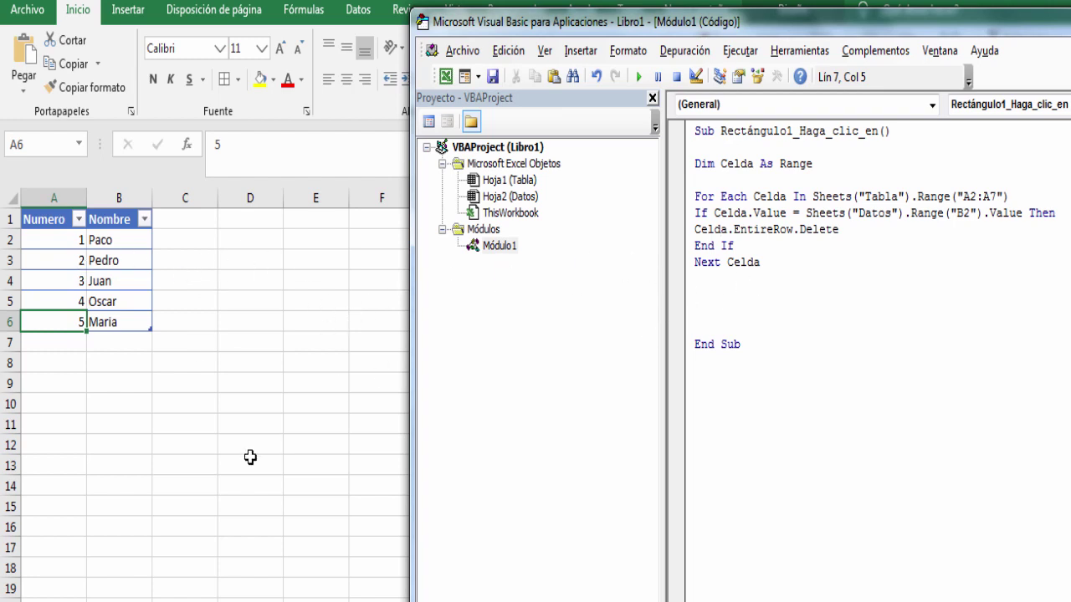
click(201, 548)
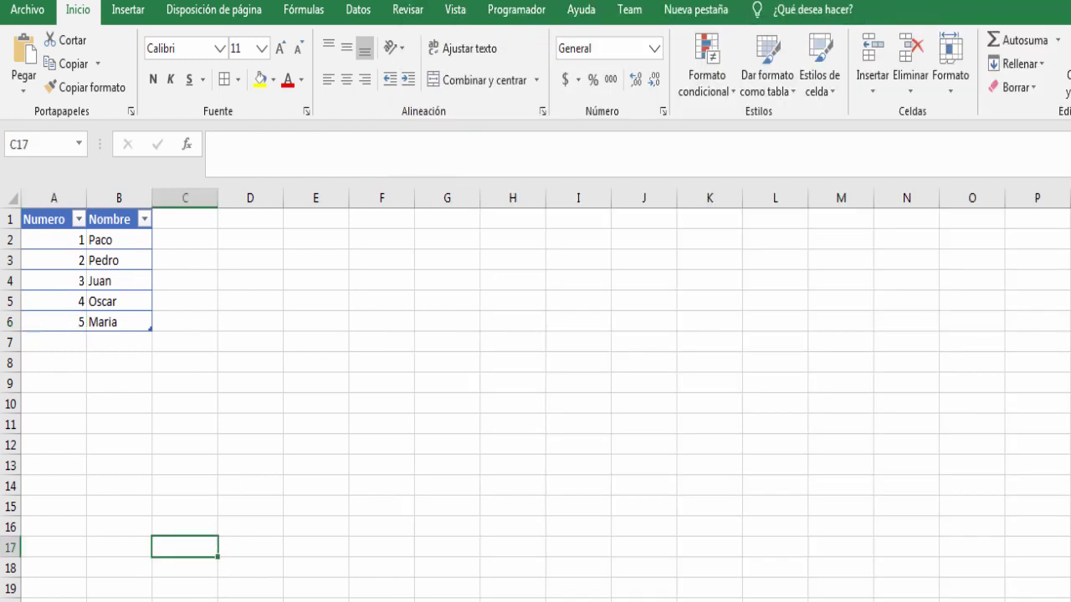
key(ctrl+Page_Down)
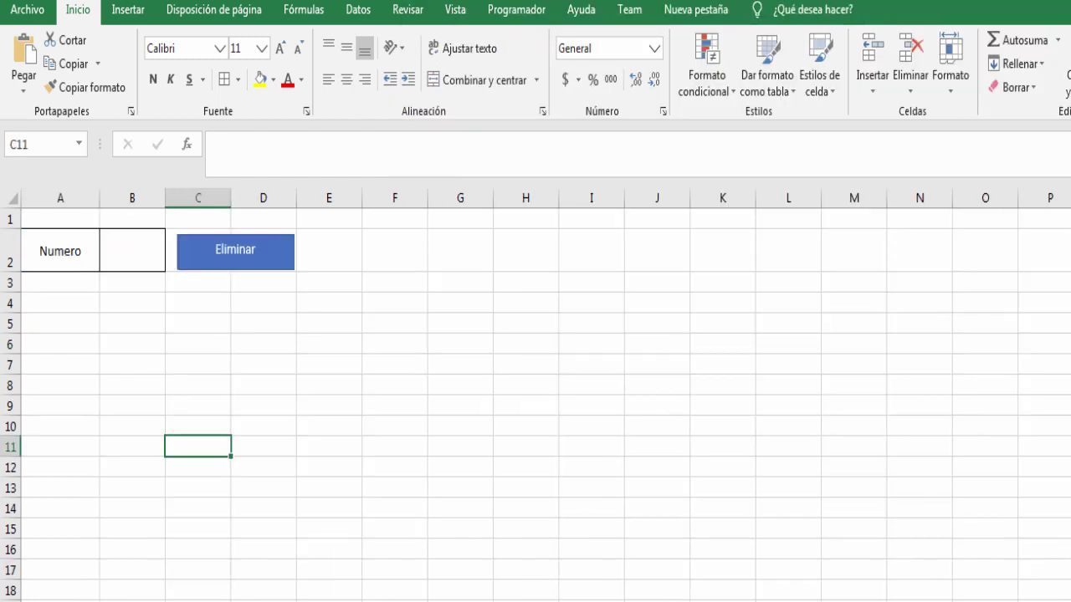
key(alt+F11)
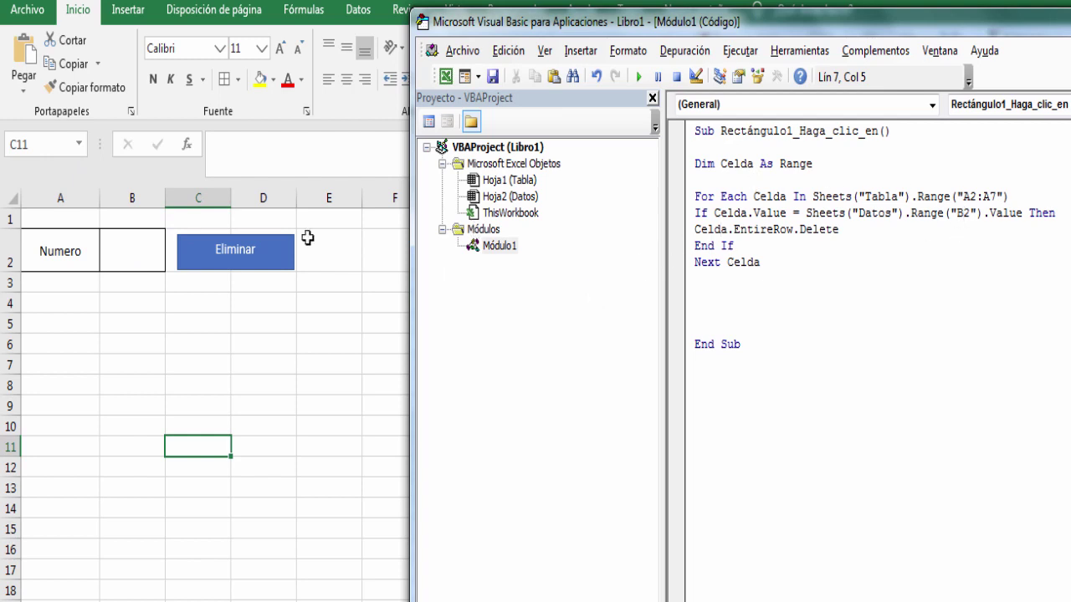
click(133, 247)
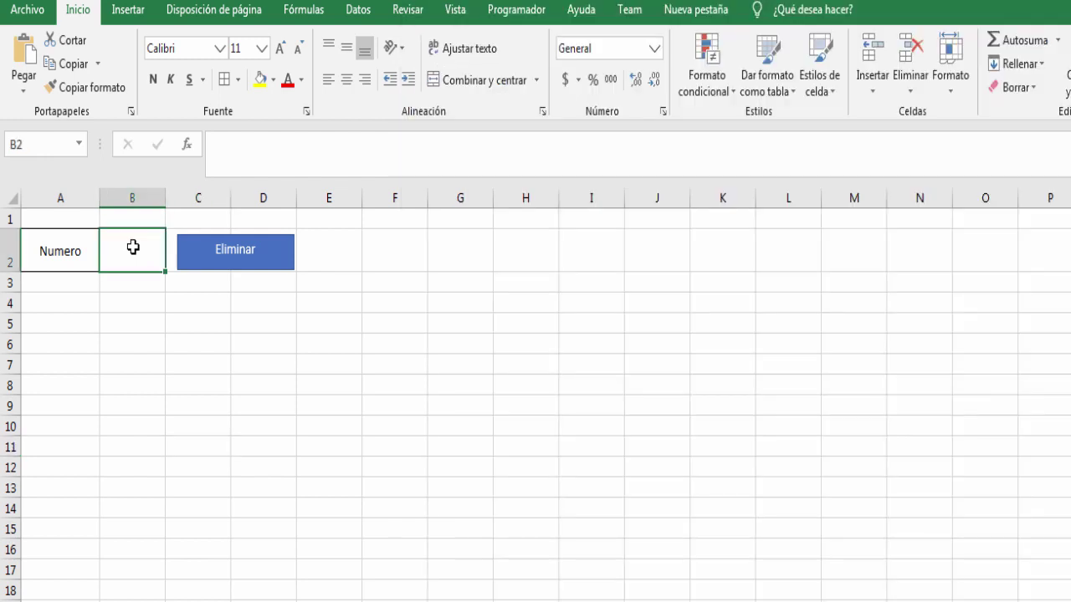
Step: Enter 3 as the Numero value in Datos cell B2 and return to the Datos sheet
text(3)
click(134, 365)
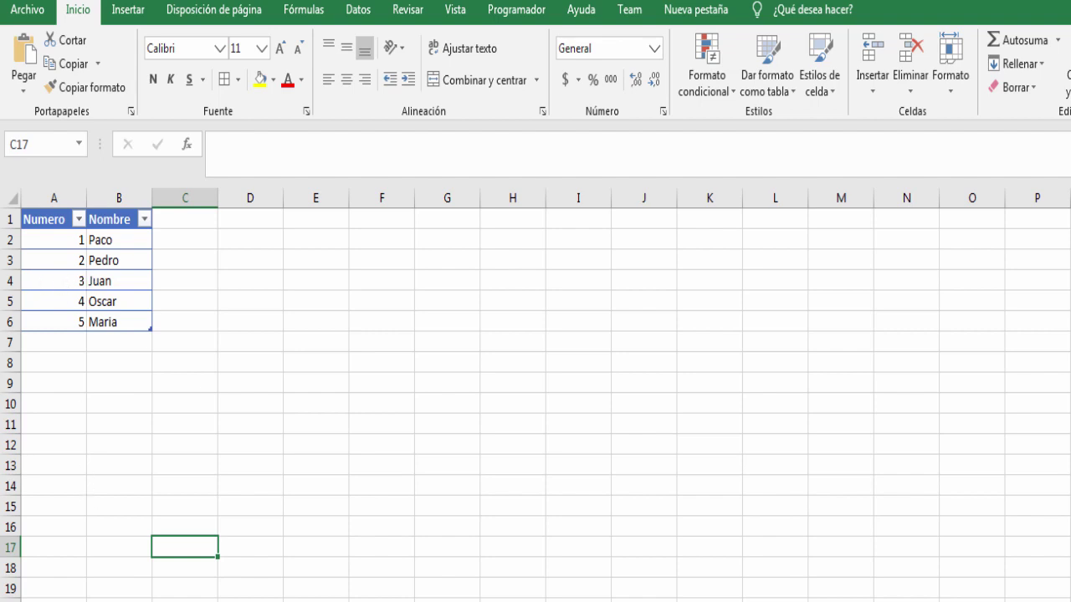
click(242, 304)
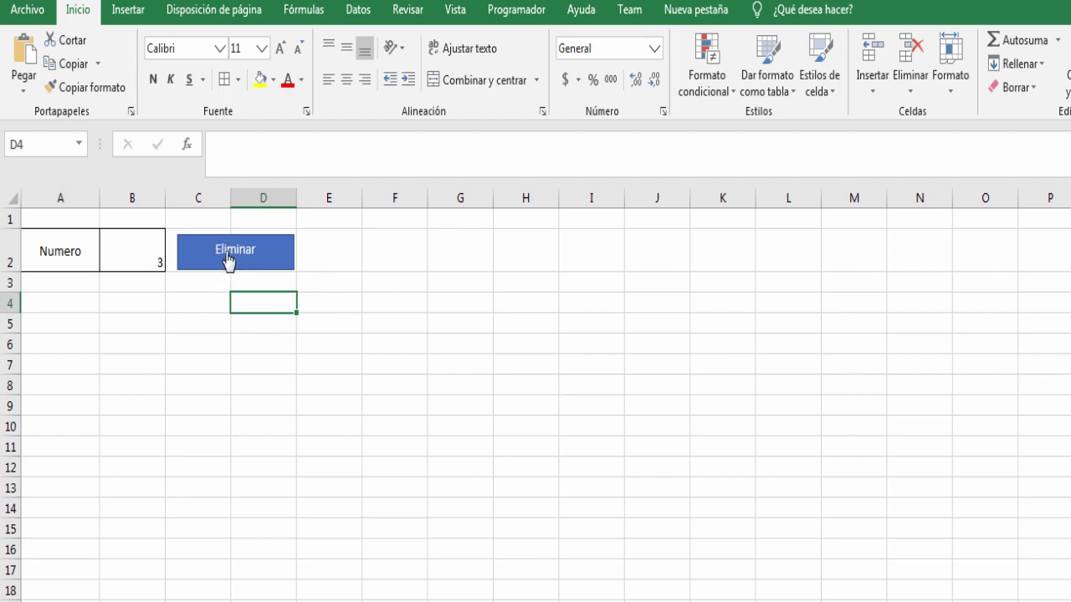
click(200, 308)
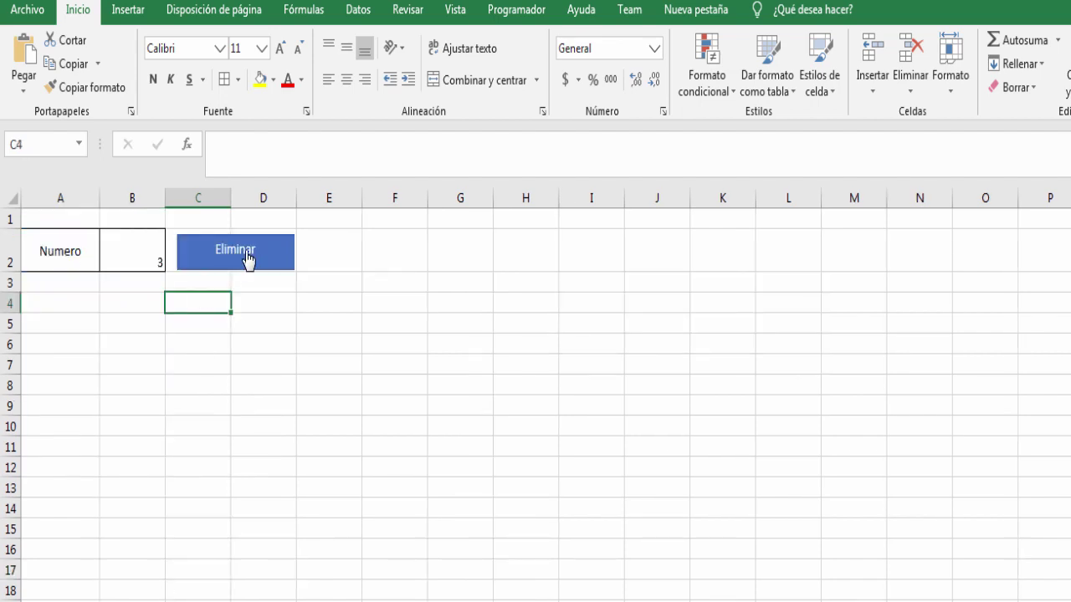
Step: Open the Eliminar button's Rectángulo1_Haga_clic_en macro code via Asignar macro > Modificar
right_click(247, 251)
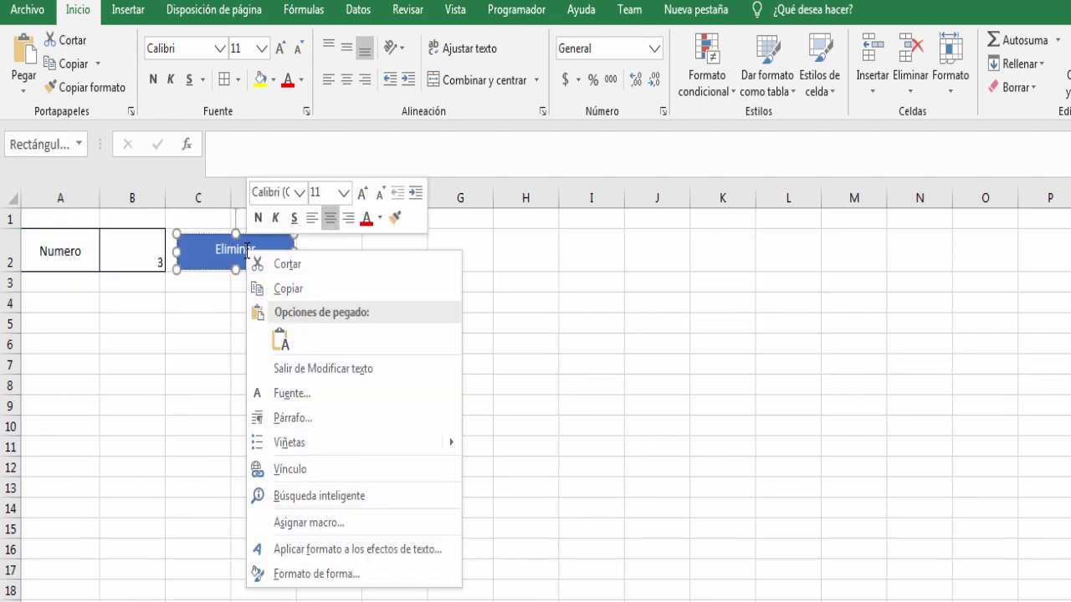
click(293, 526)
click(250, 411)
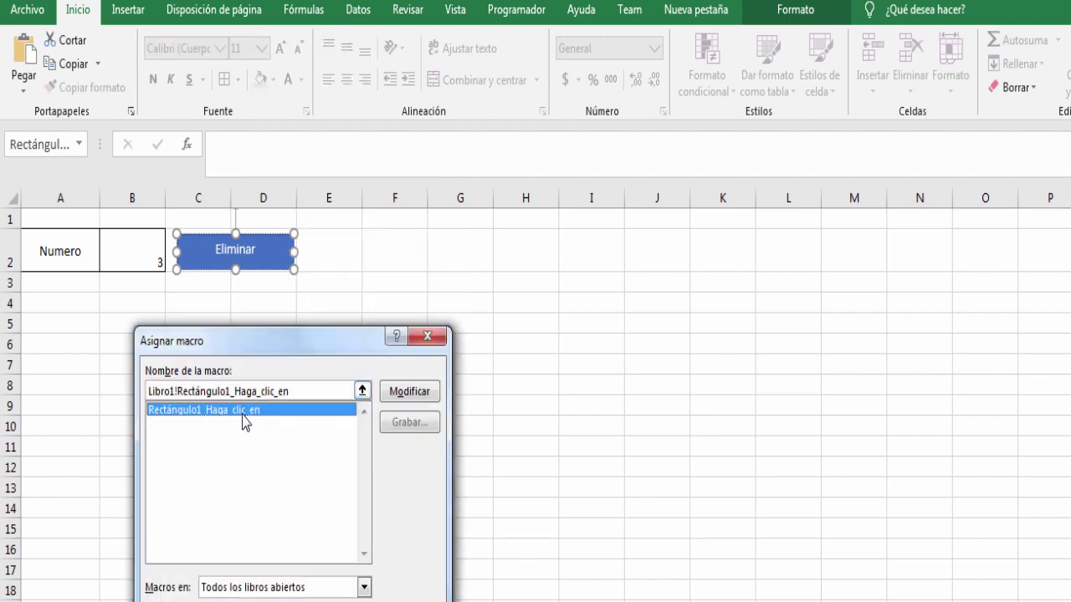
click(402, 391)
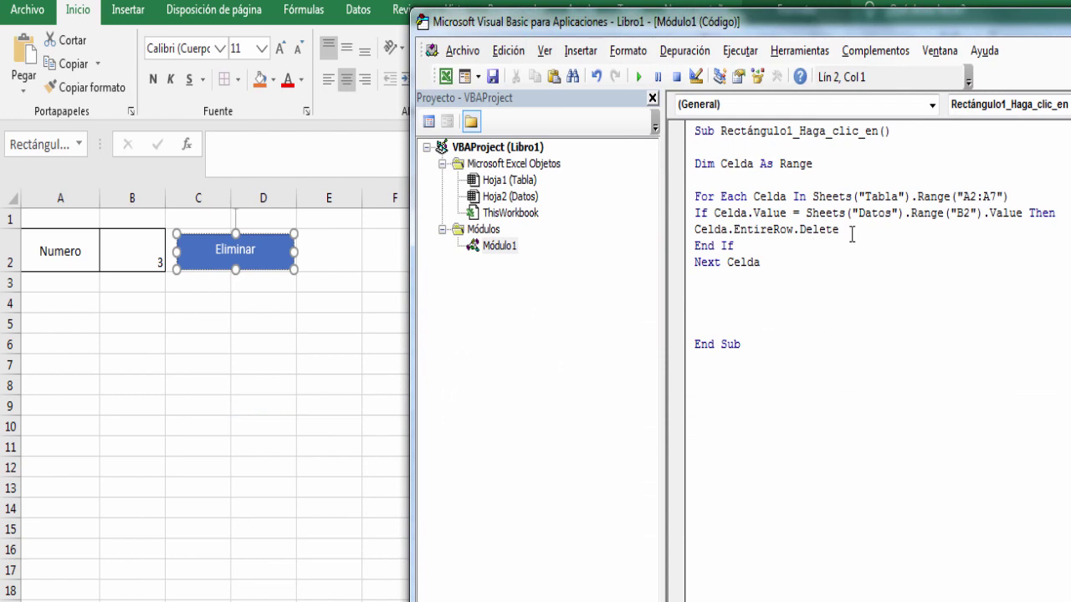
Step: Add the line MsgBox "Registro Eliminado!" right after the row-deletion statement
key(Return)
text(m)
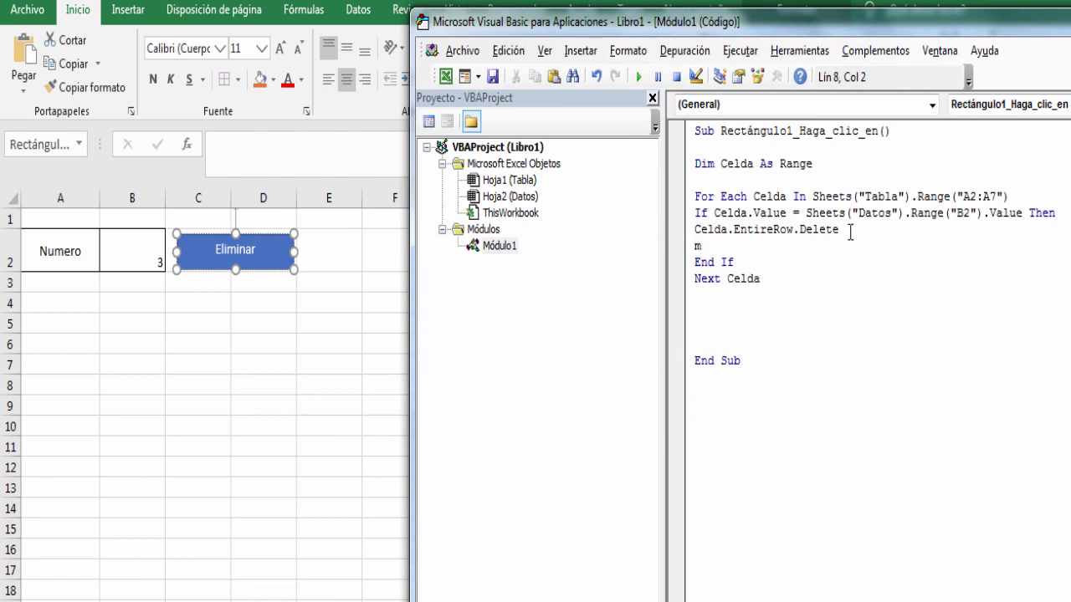
text(sg)
text(bo)
text(x)
text("")
text(Men)
key(BackSpace)
key(shift+Left)
key(shift+Left)
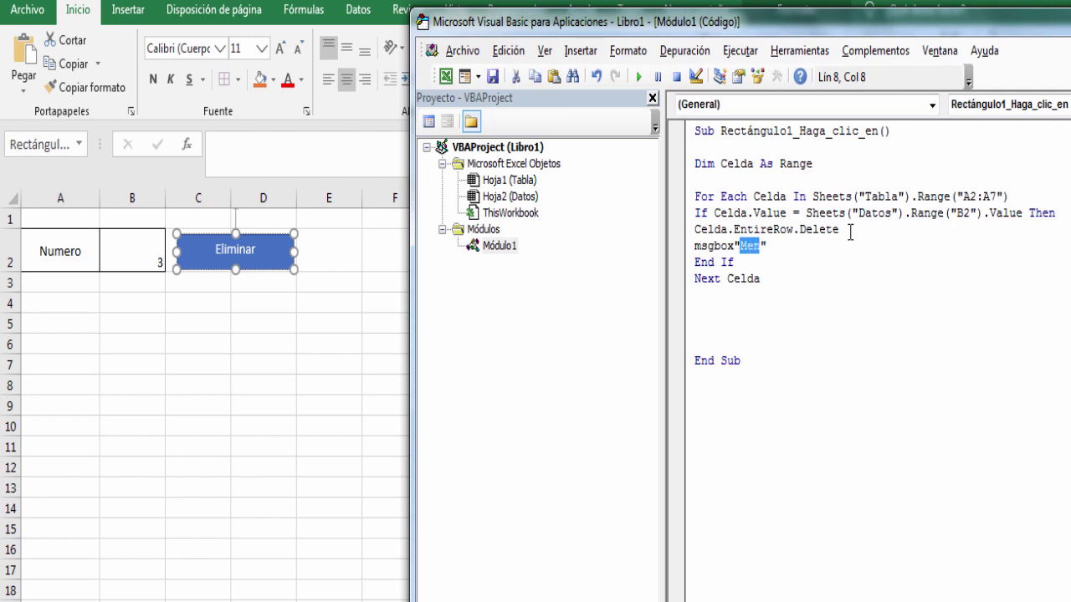
text(Registro)
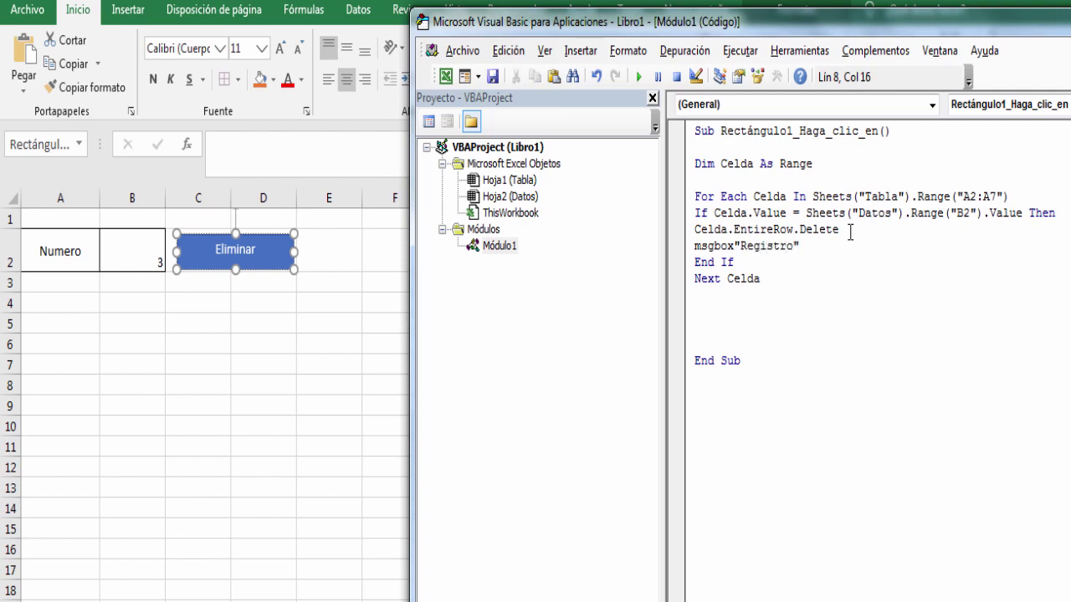
text( Elimin)
text(ado!)
click(813, 293)
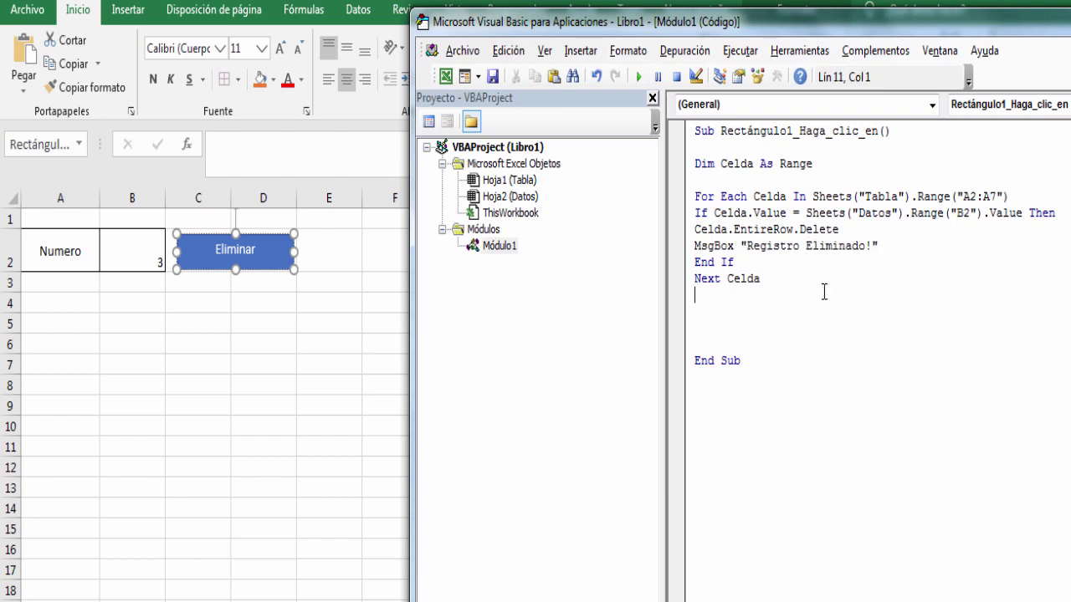
click(885, 246)
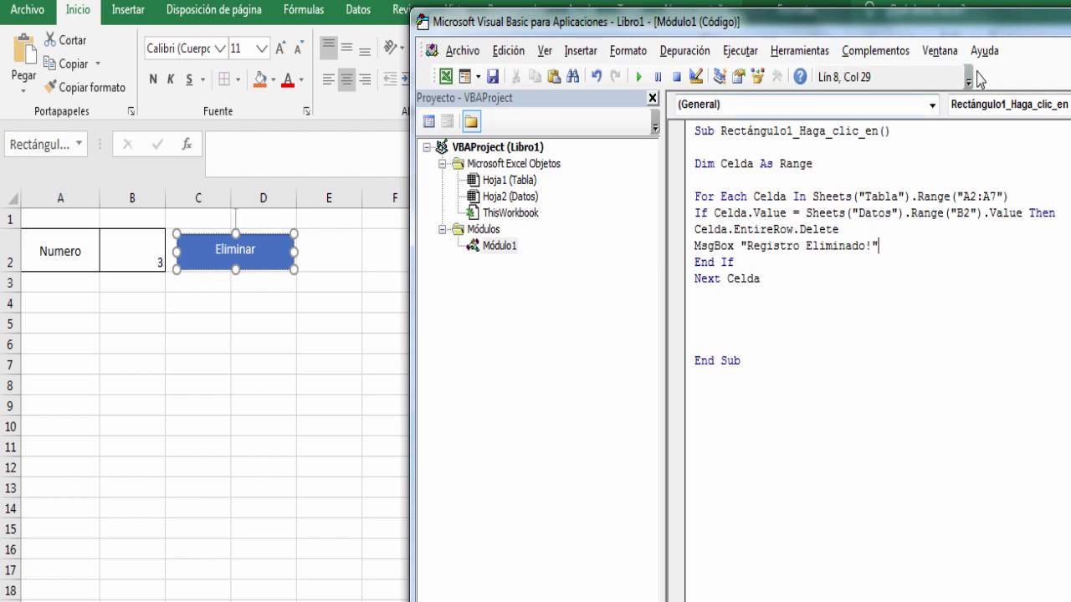
Step: Back in the worksheet, replace the Numero value in B2 with 2
key(alt+F11)
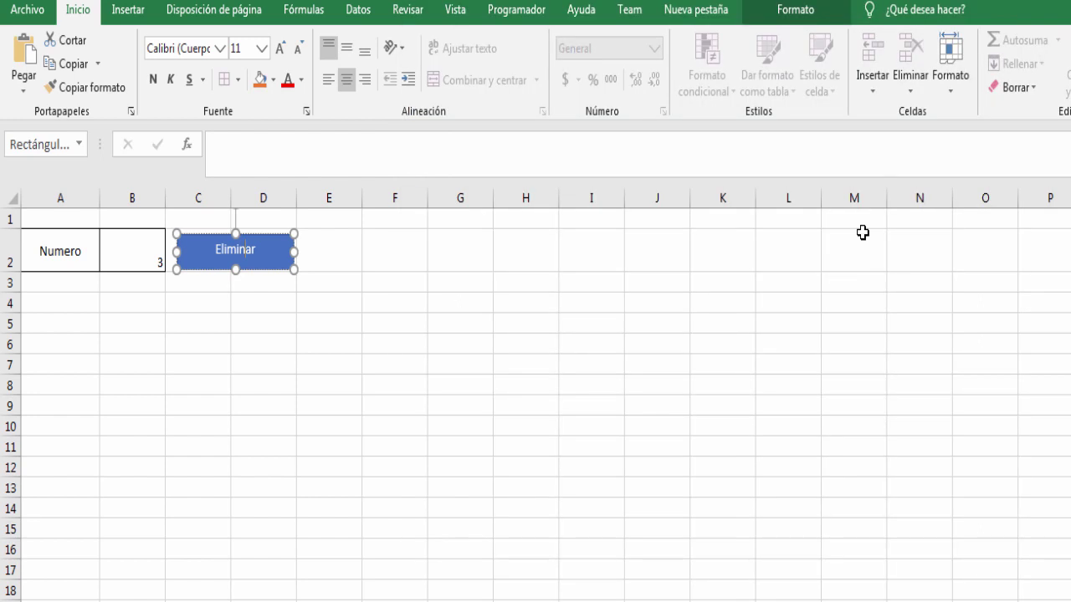
click(549, 425)
click(140, 268)
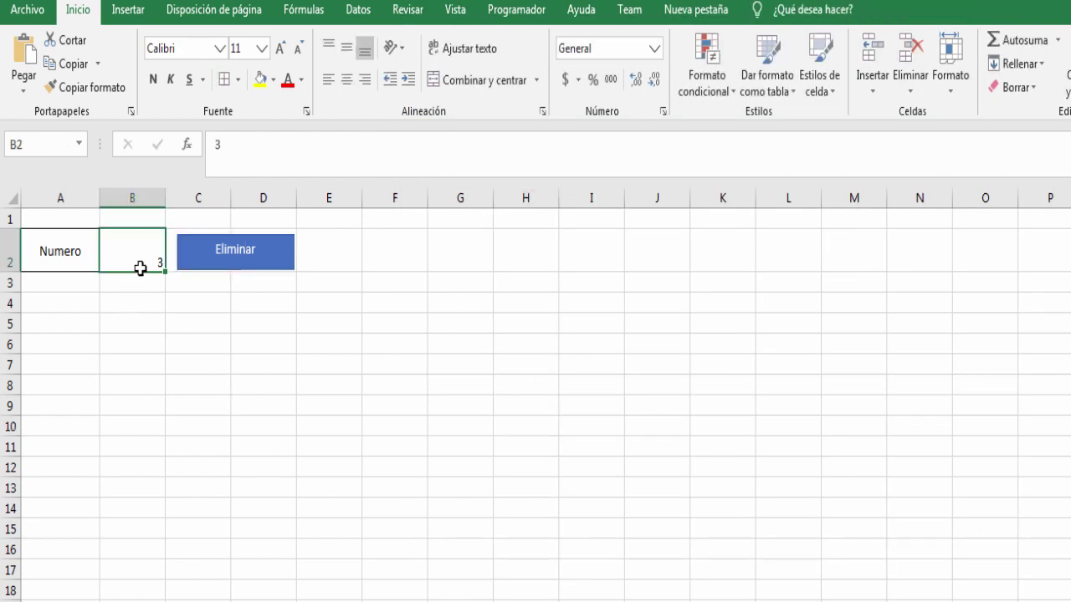
key(BackSpace)
click(139, 327)
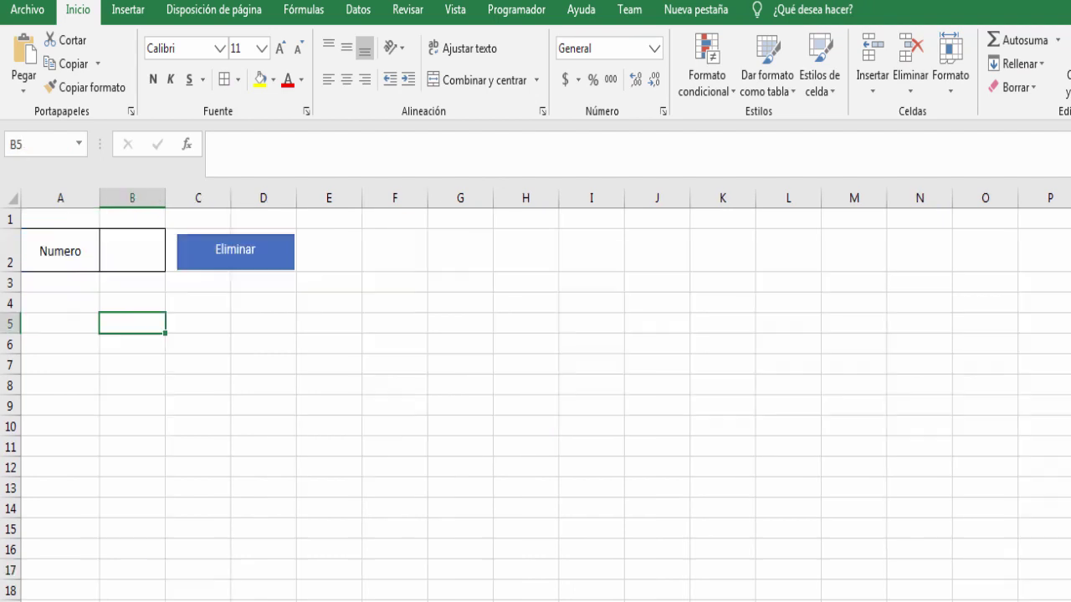
click(131, 243)
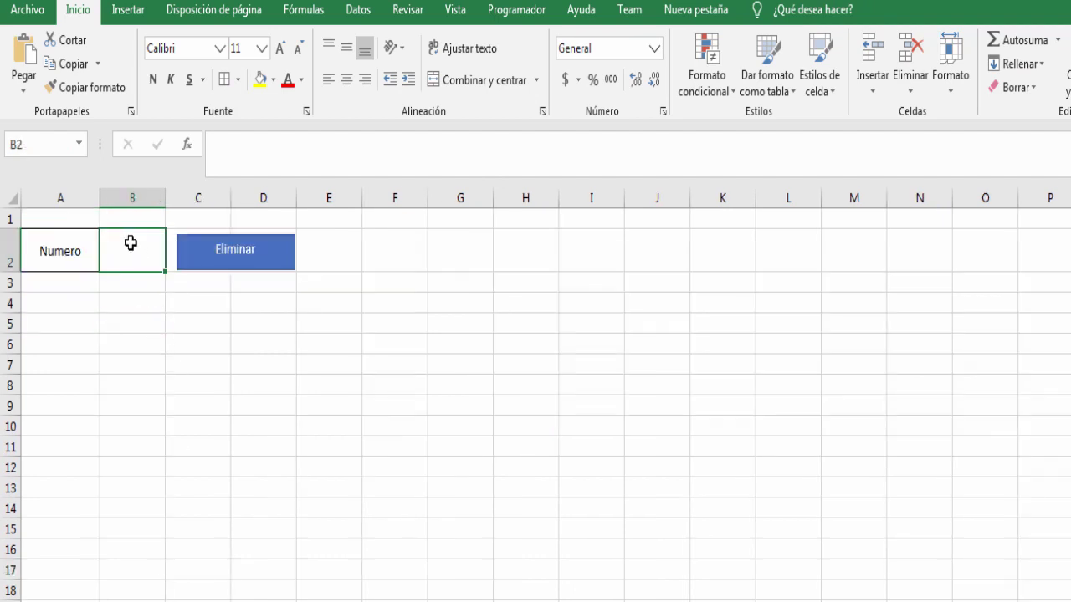
text(2)
click(177, 296)
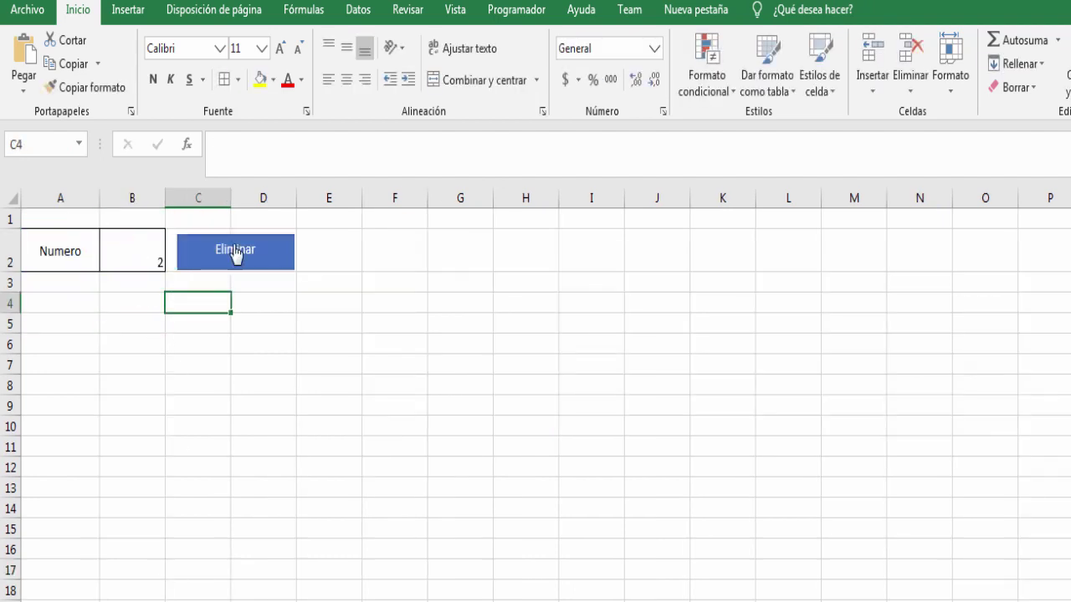
Step: Run the Eliminar macro, dismiss the confirmation, and verify Tabla keeps records 1, 4 and 5
click(235, 253)
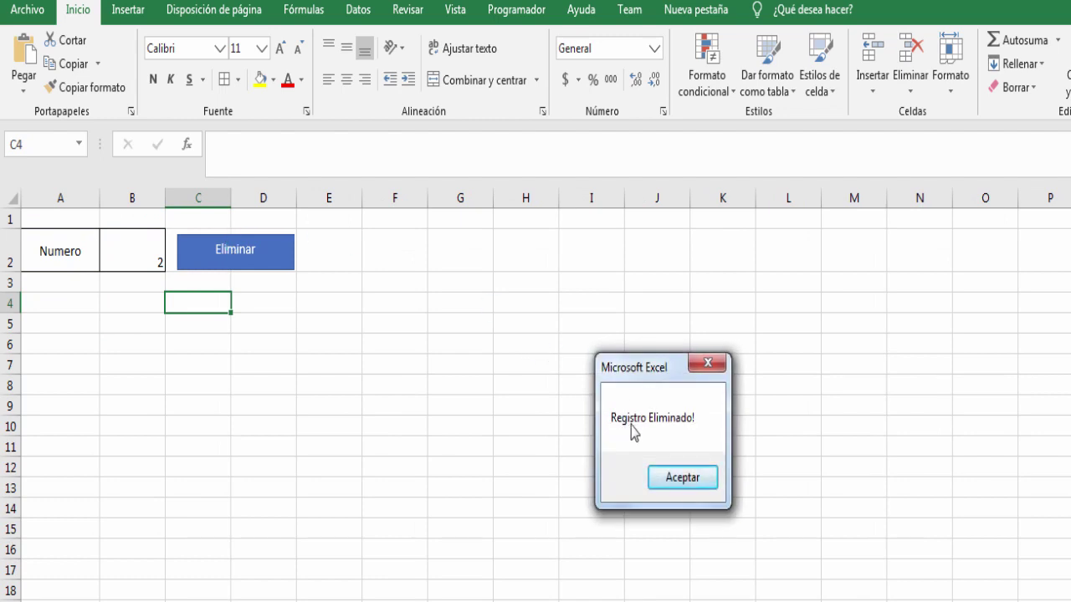
drag(616, 373, 494, 277)
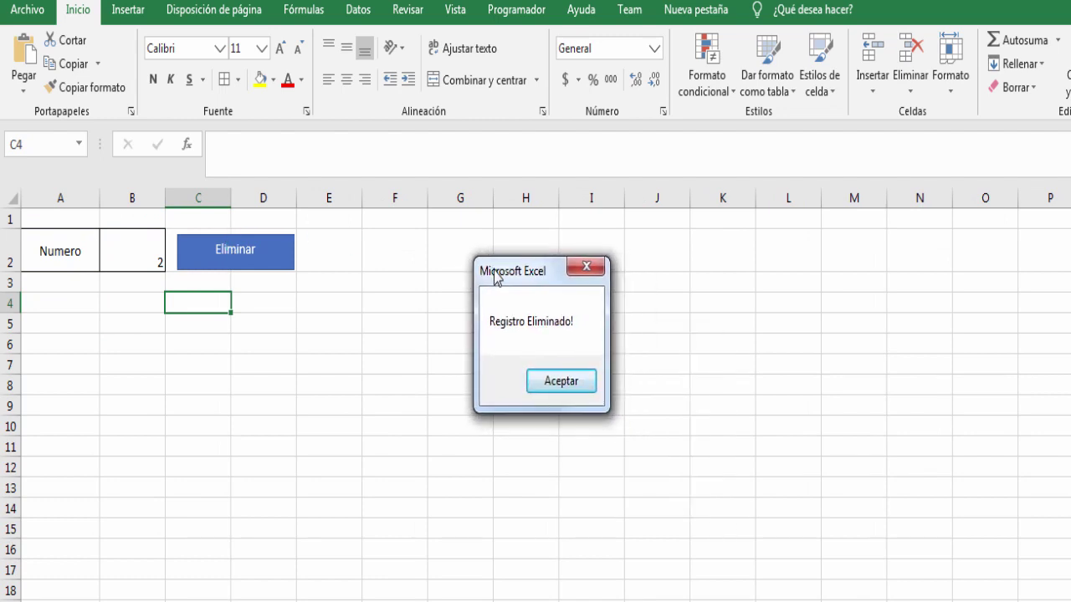
click(544, 383)
click(287, 344)
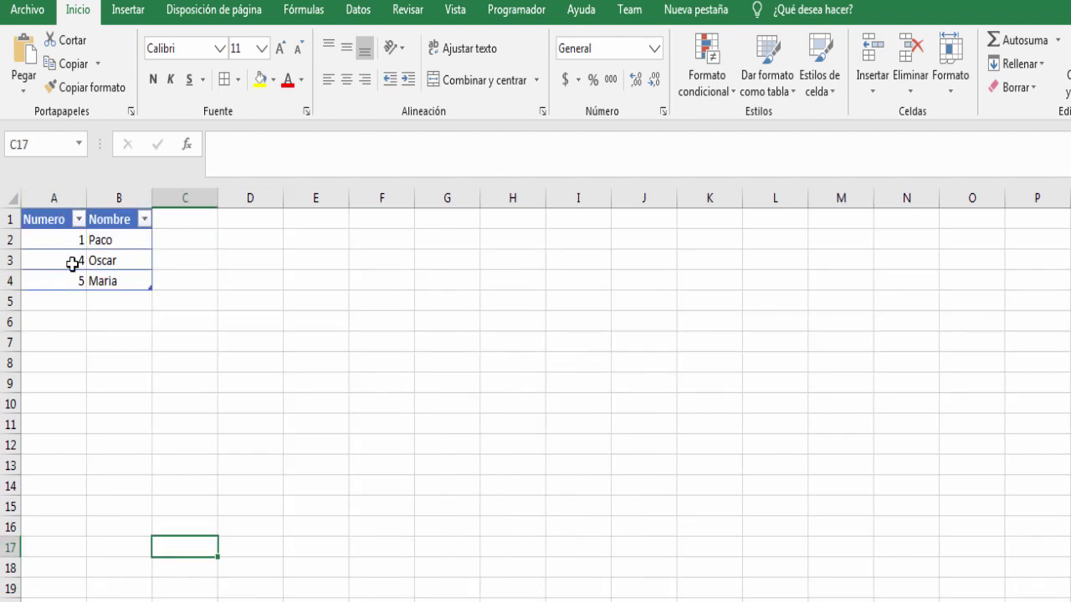
click(120, 260)
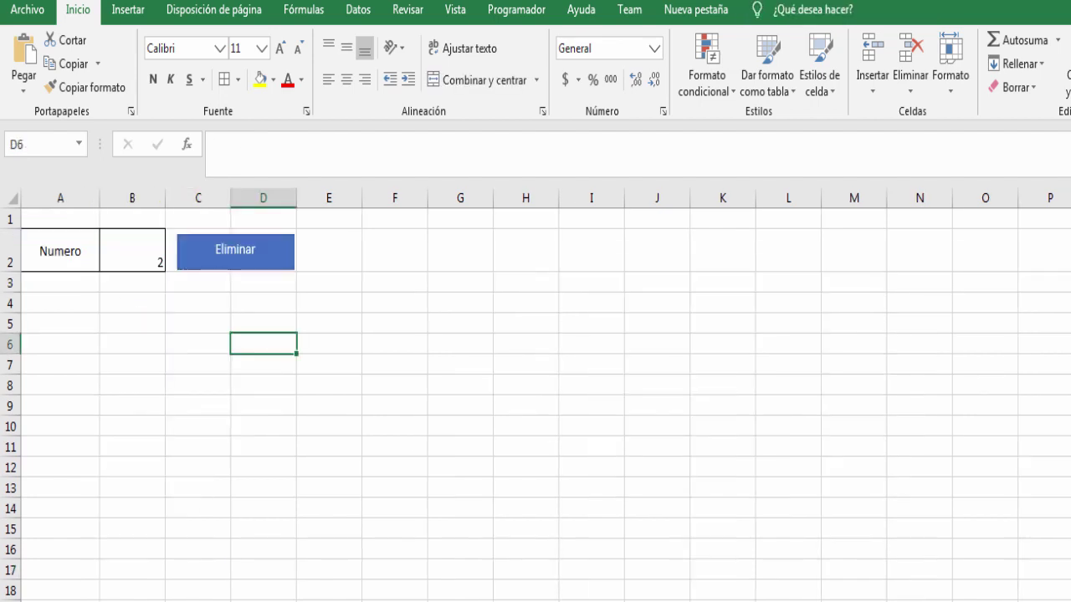
click(133, 247)
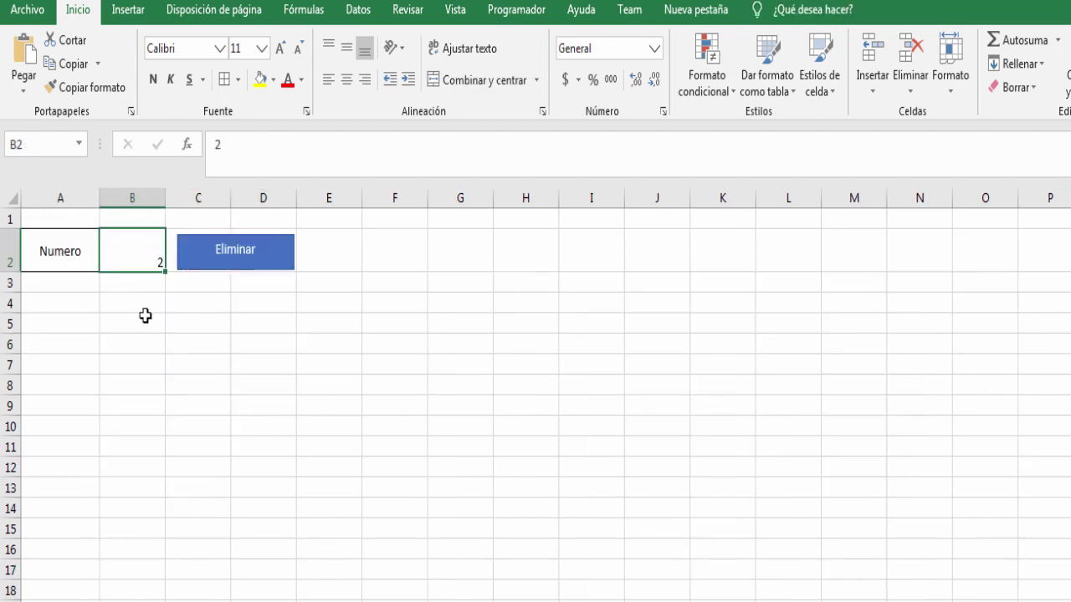
drag(146, 313, 139, 263)
click(139, 263)
Step: Reopen the Rectángulo1_Haga_clic_en code from the Eliminar shape's Asignar macro dialog
right_click(231, 257)
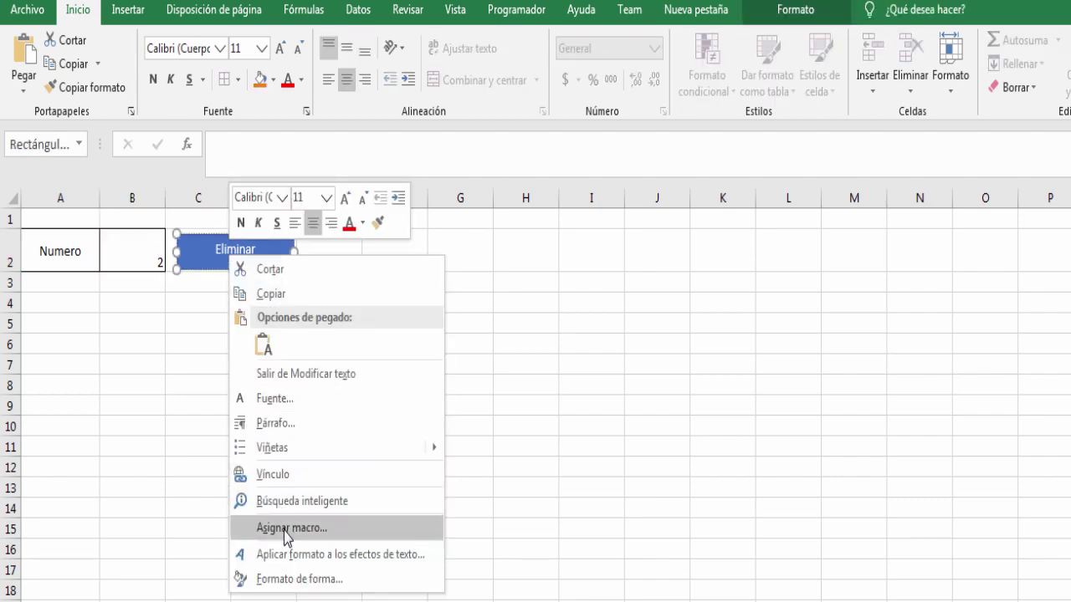
click(285, 529)
click(187, 413)
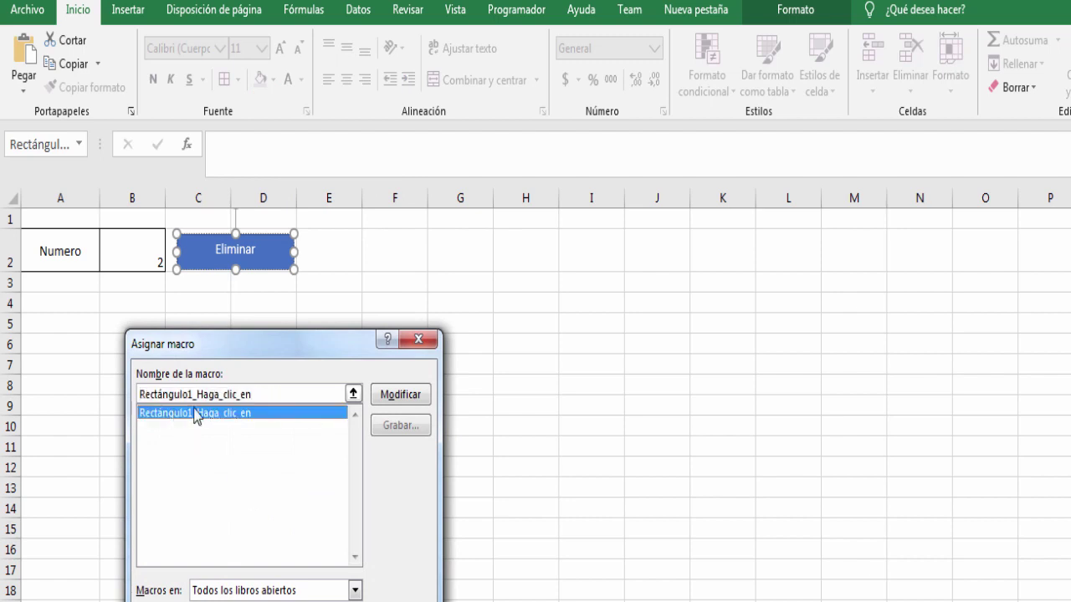
click(400, 395)
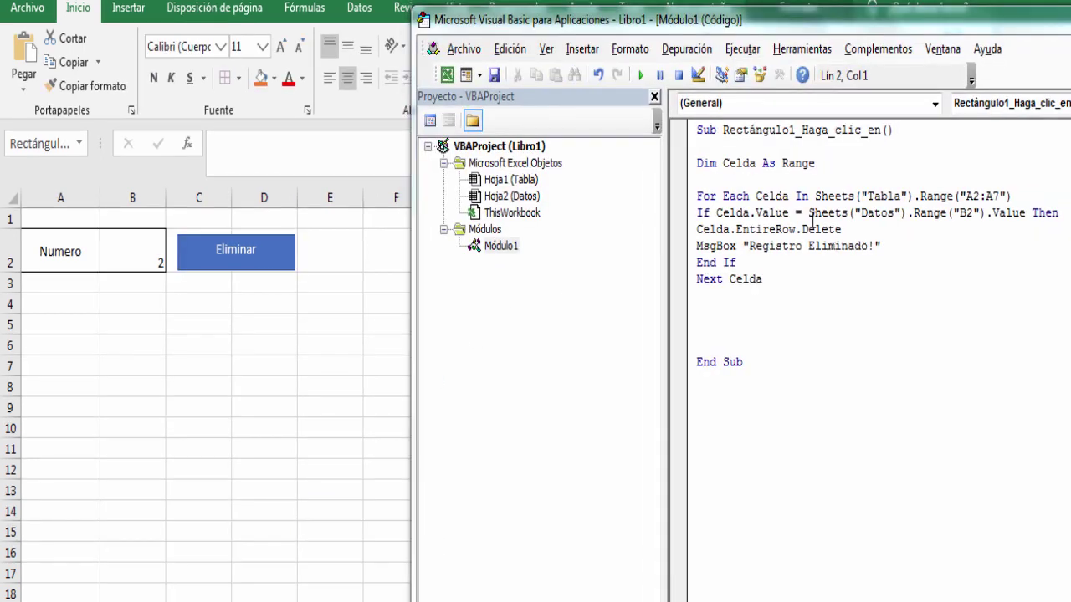
Step: Add Sheets("Datos").Range("B2").Value = "" below Next Celda
drag(810, 213, 1026, 217)
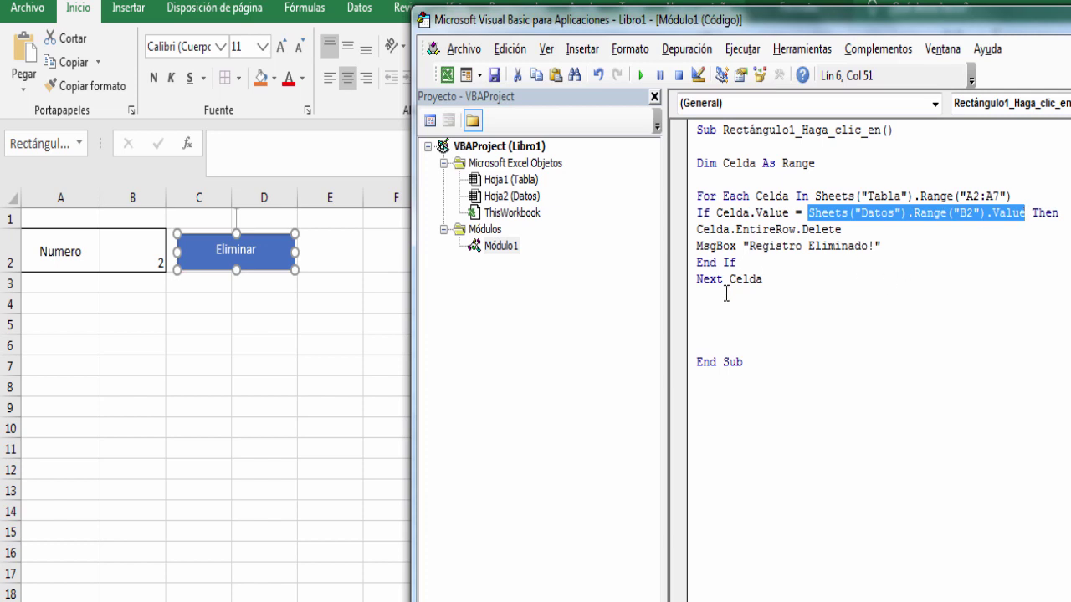
click(700, 295)
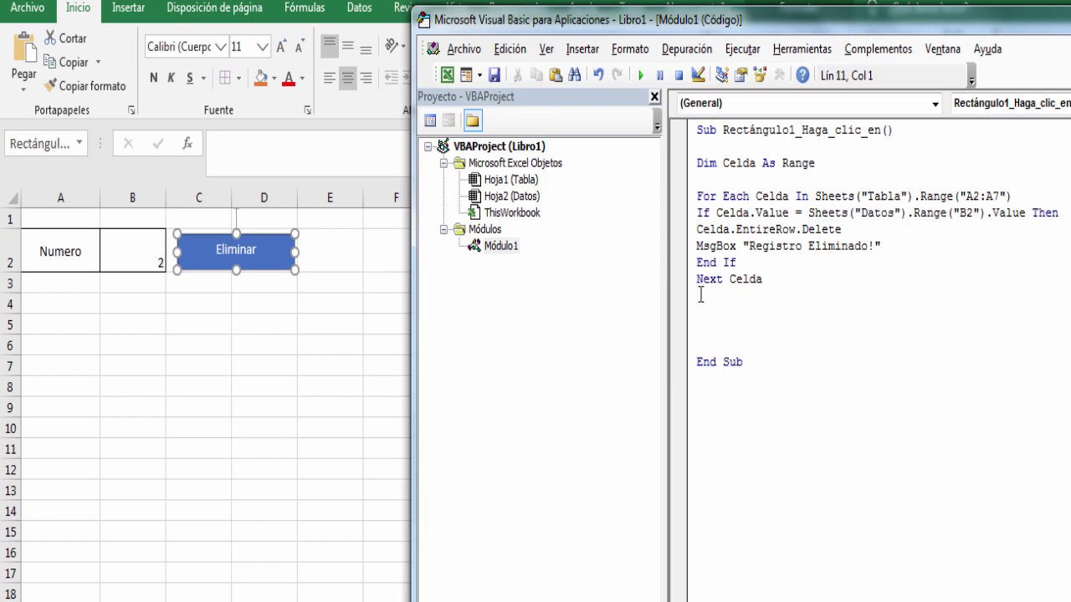
text(Sheets("Datos").Range("B2").Value)
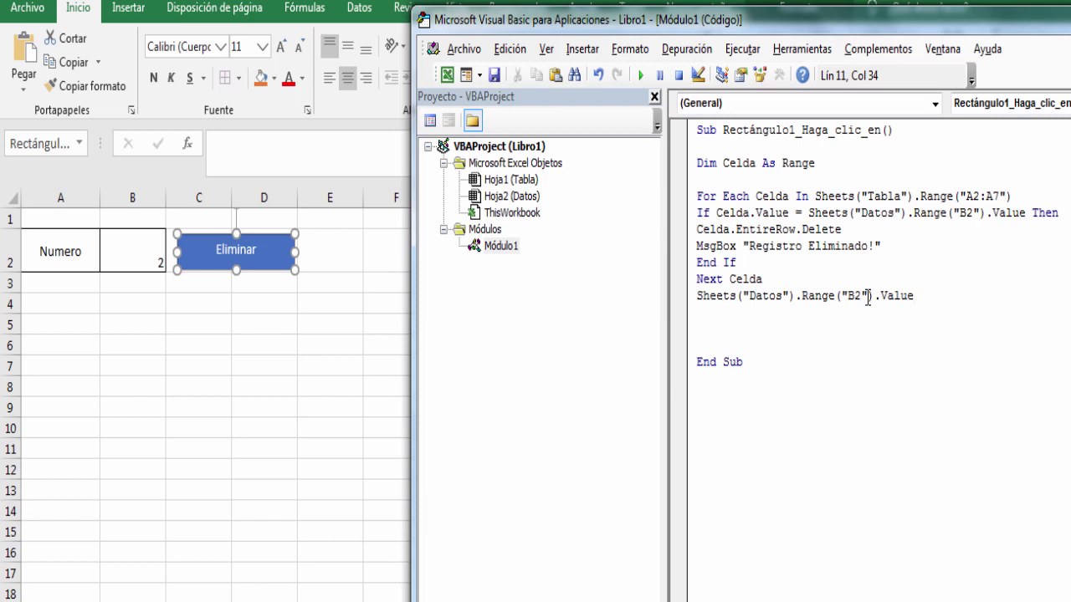
text( =)
click(906, 287)
click(936, 289)
text("")
click(893, 312)
Step: Review the new line's Datos sheet and B2 references, then return to the workbook
drag(710, 248, 832, 246)
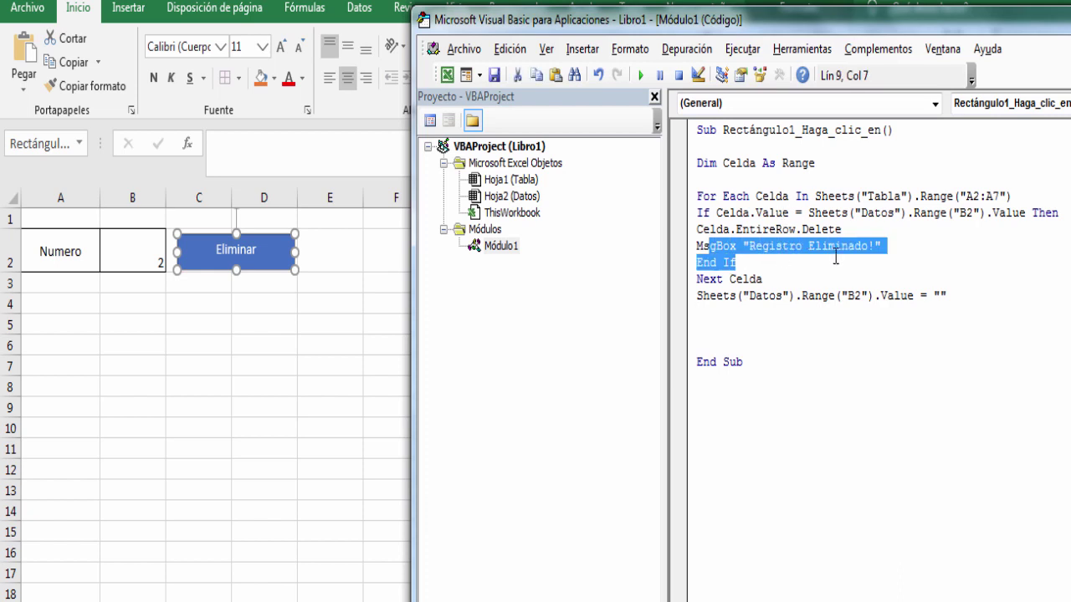
drag(701, 297, 771, 304)
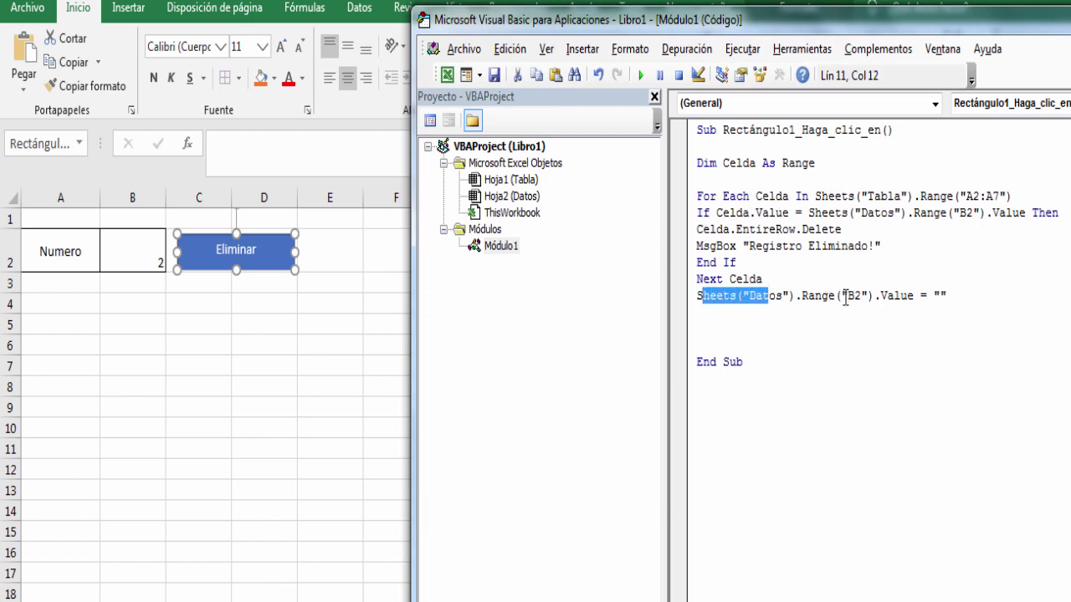
drag(846, 296, 862, 295)
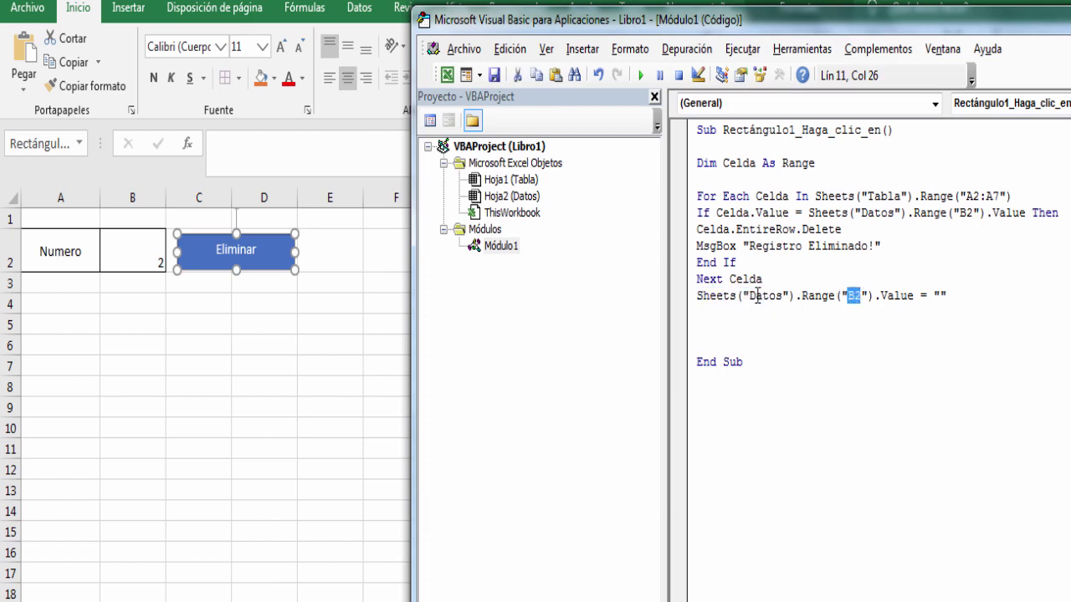
drag(748, 296, 778, 299)
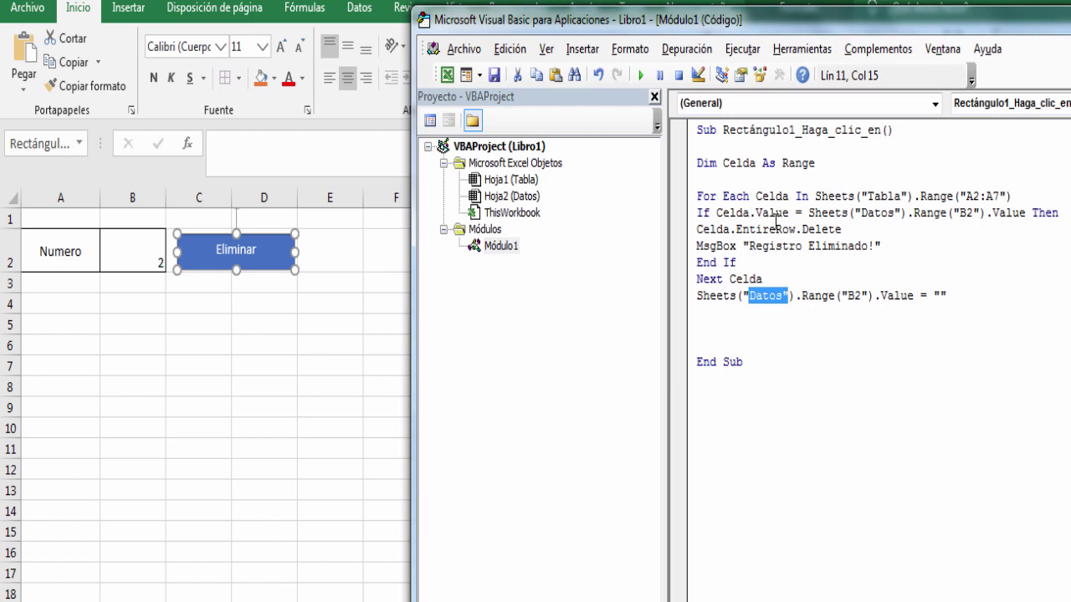
click(778, 227)
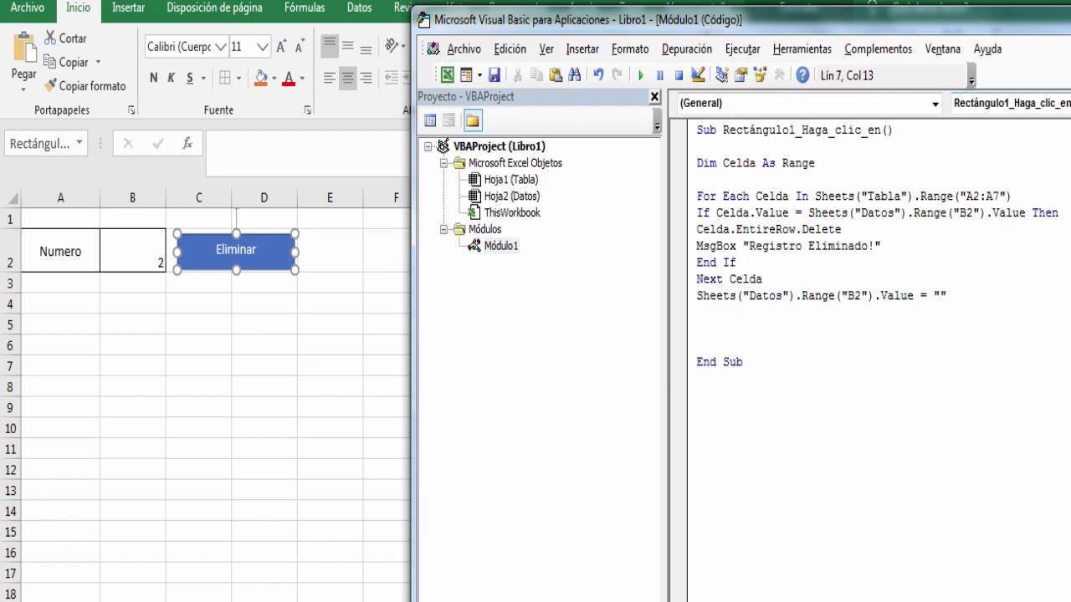
key(alt+F11)
click(641, 360)
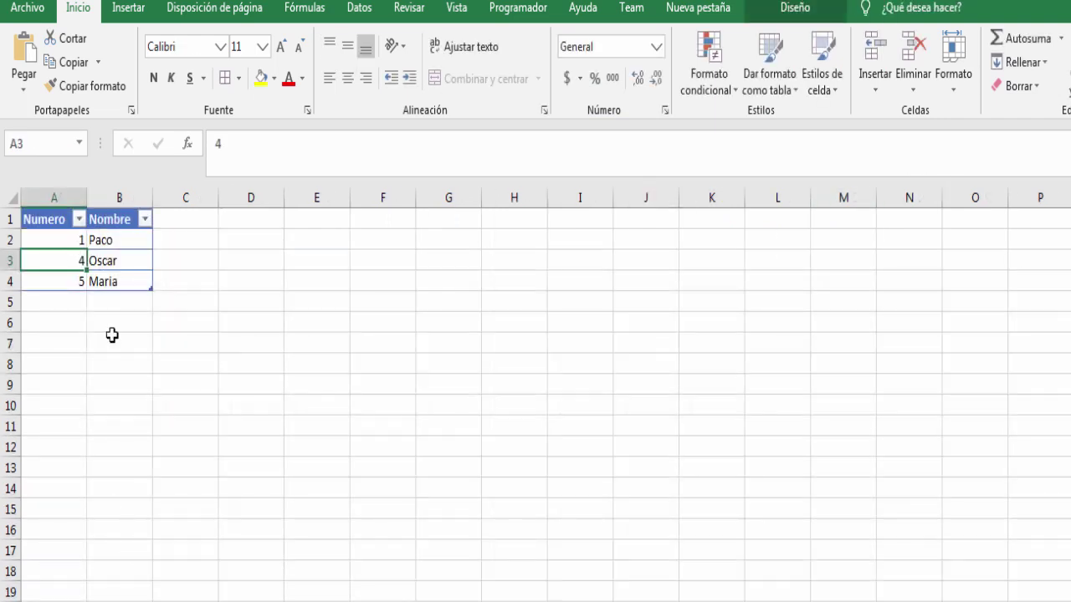
Step: Replace the Numero value in Datos B2 with 5
click(72, 281)
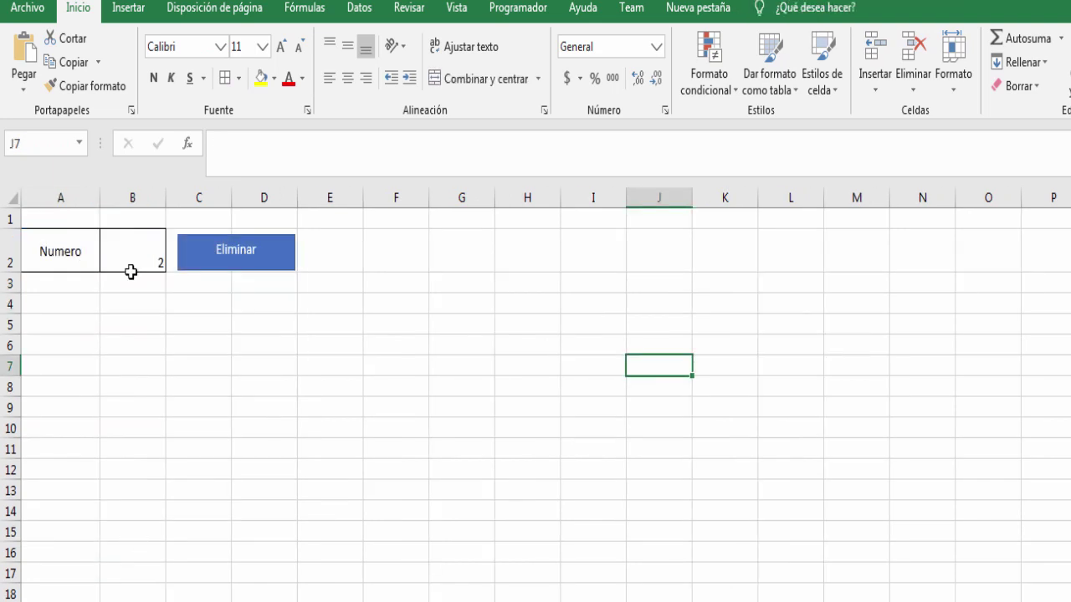
click(135, 261)
key(BackSpace)
click(145, 326)
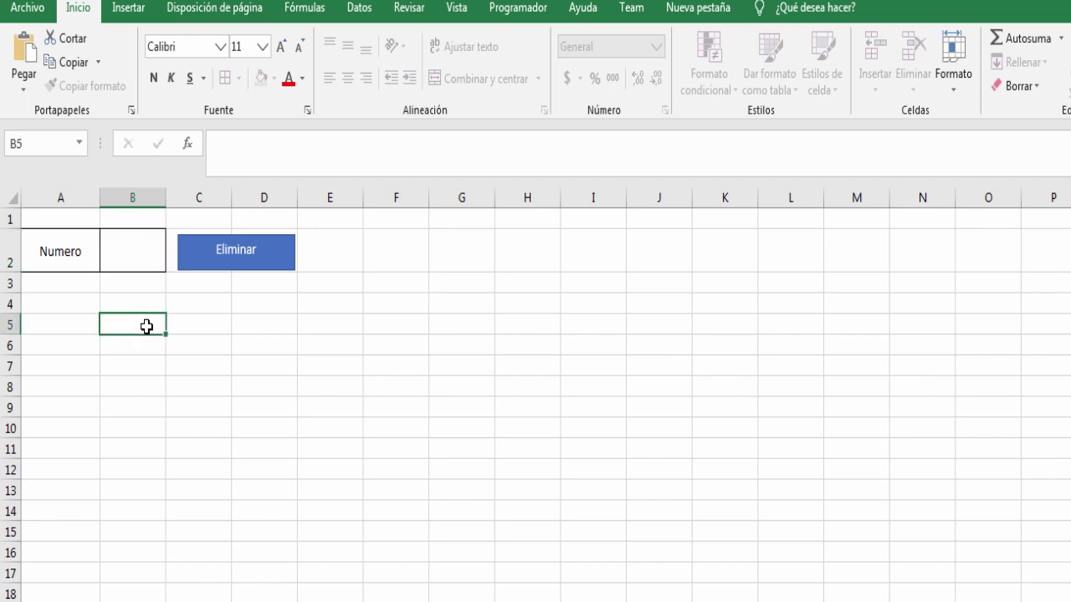
click(143, 261)
text(5)
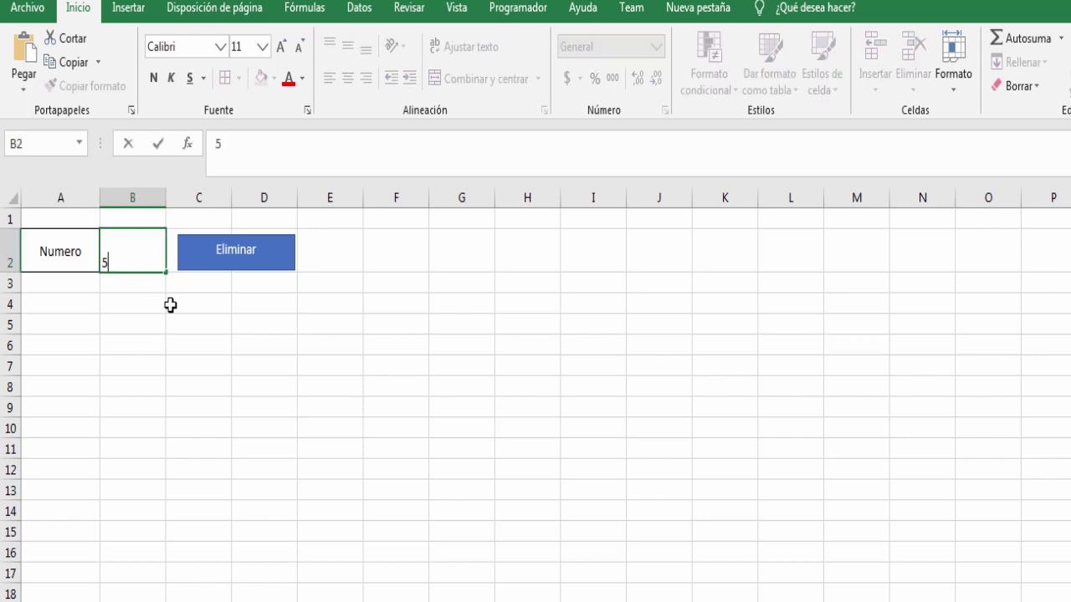
click(170, 303)
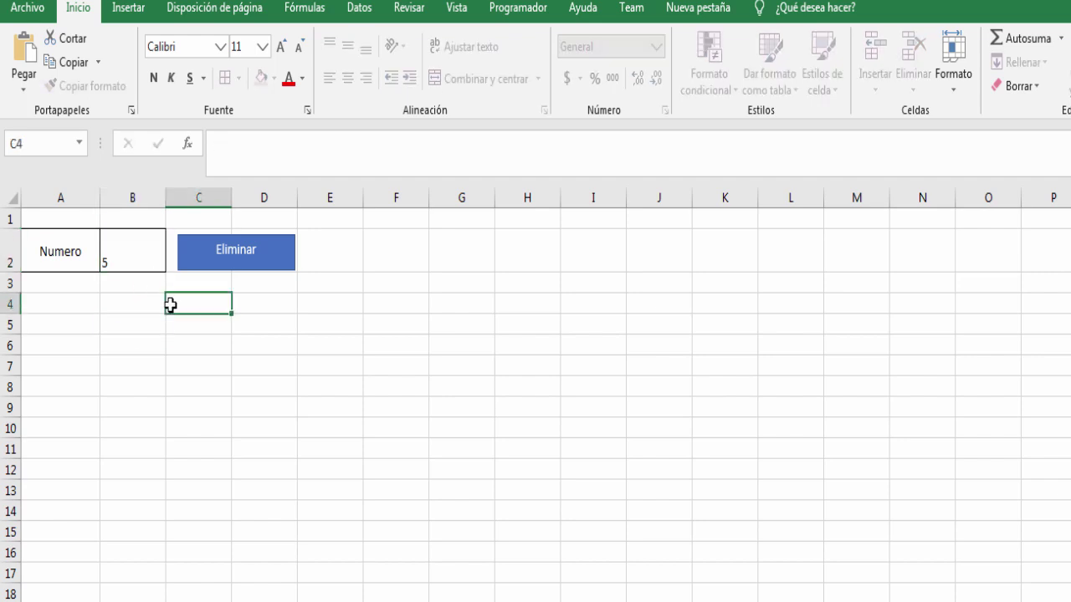
Step: Run the Eliminar macro, dismiss the confirmation, and check Tabla keeps only rows 1 and 4
click(241, 262)
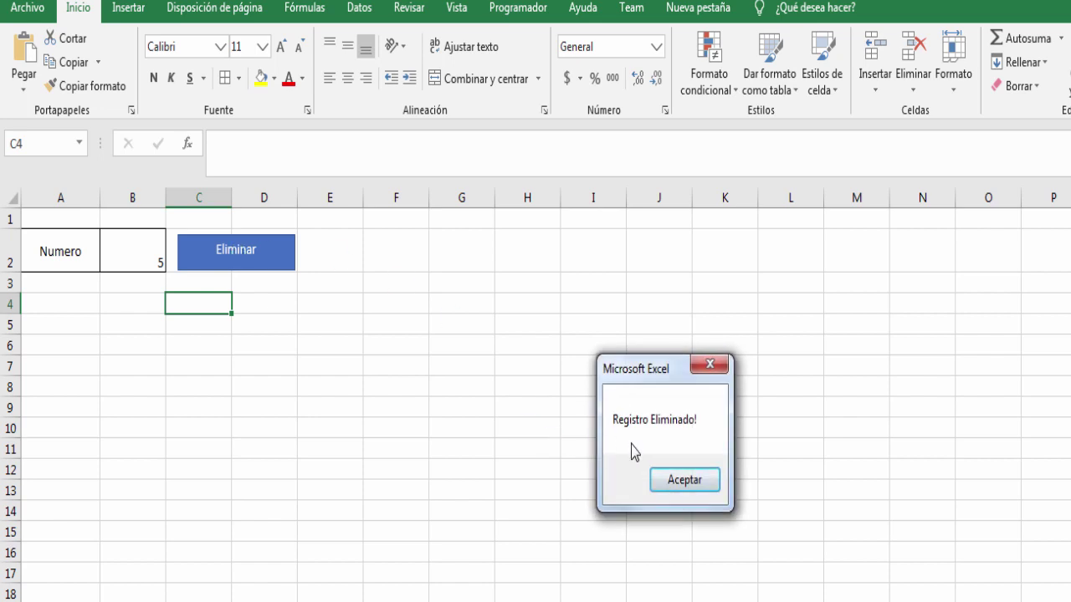
click(669, 481)
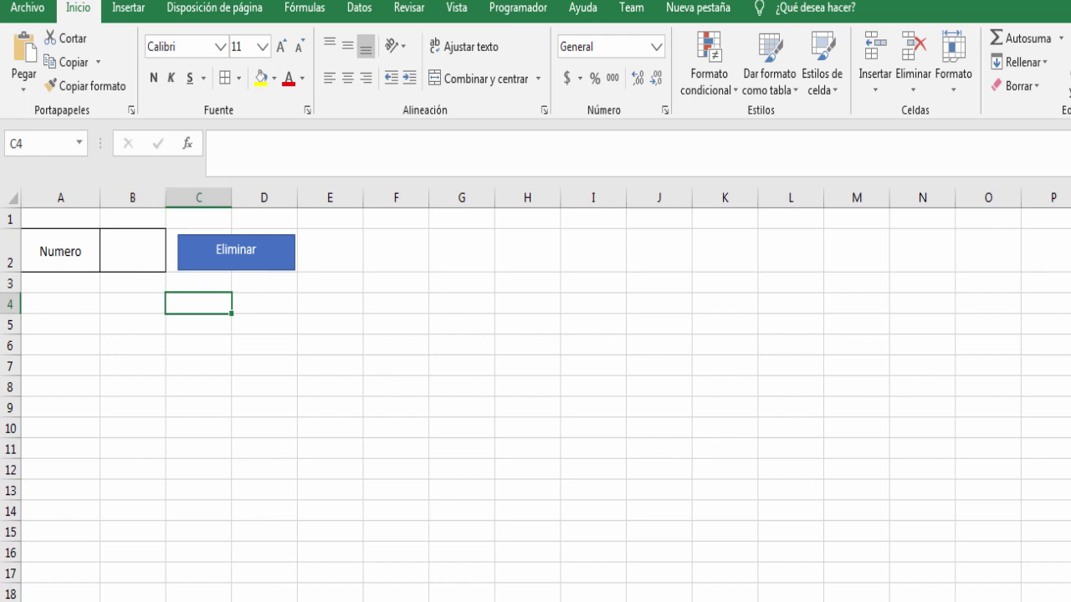
key(ctrl+Page_Down)
click(103, 480)
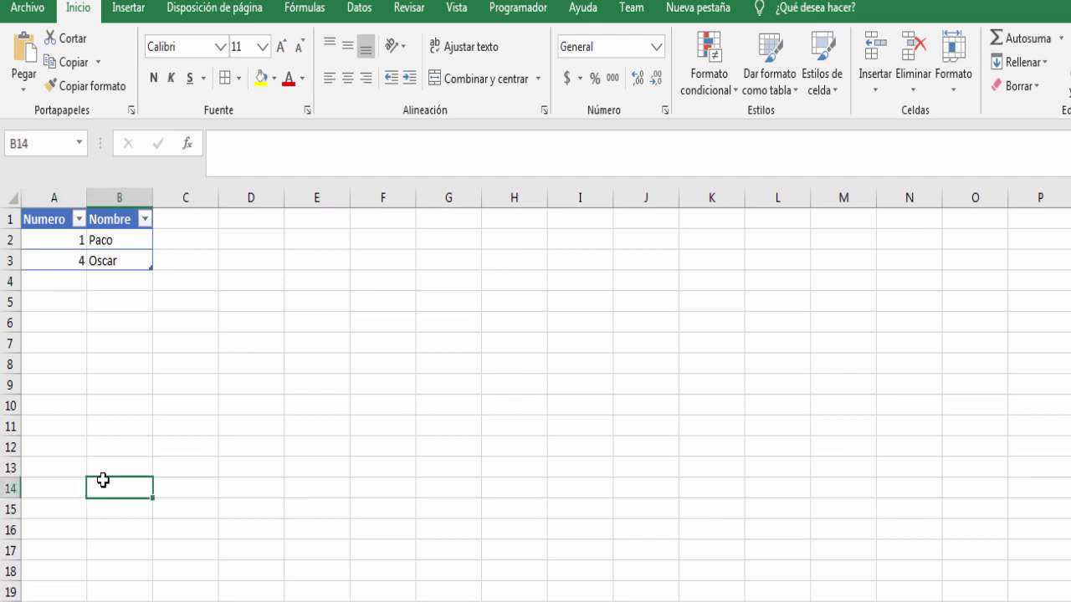
click(99, 262)
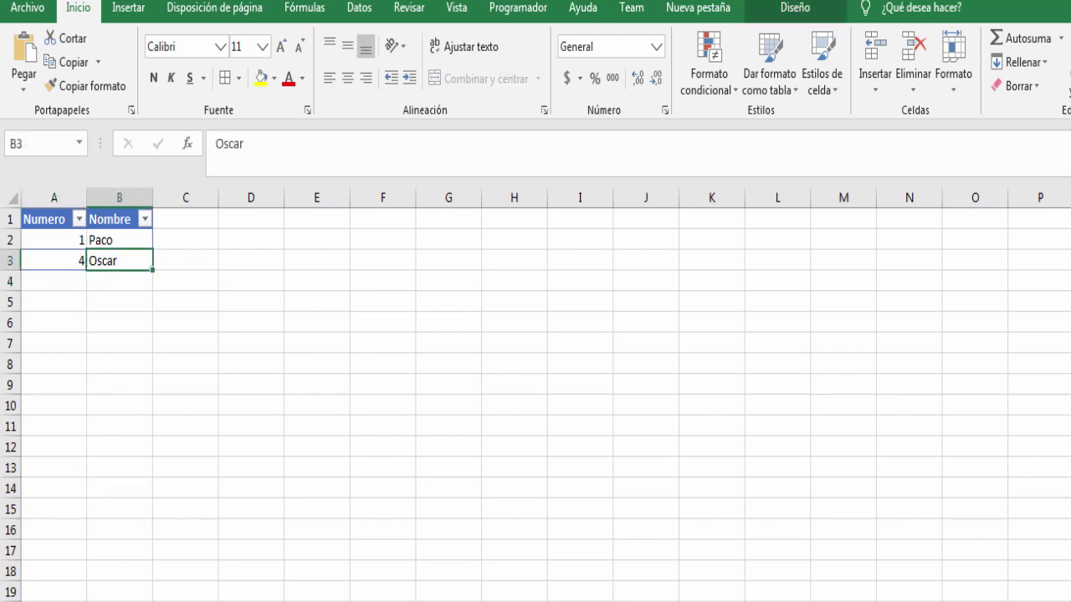
click(288, 361)
click(412, 320)
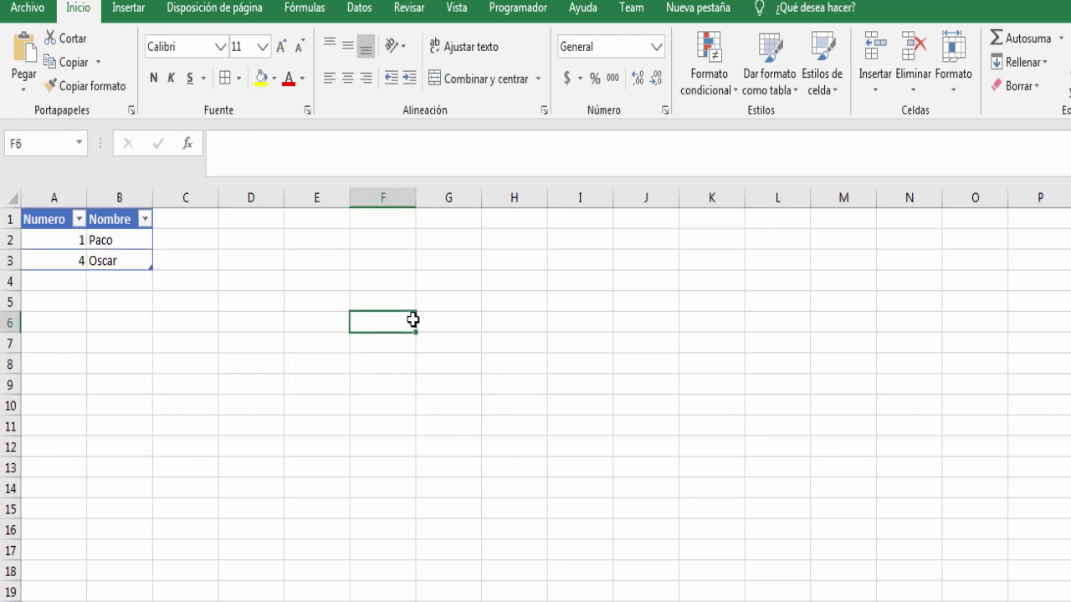
click(486, 294)
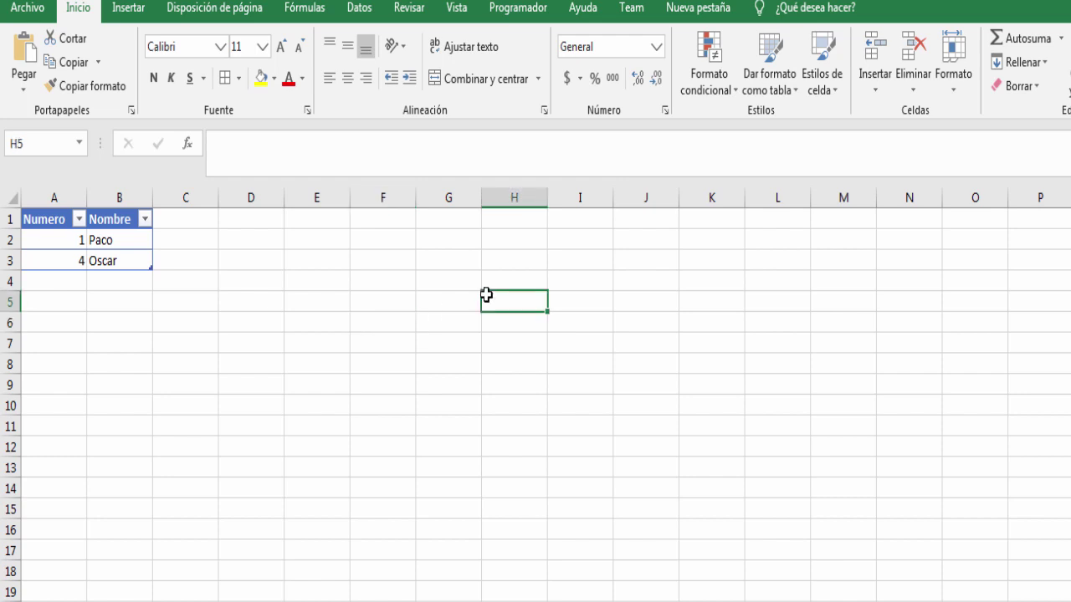